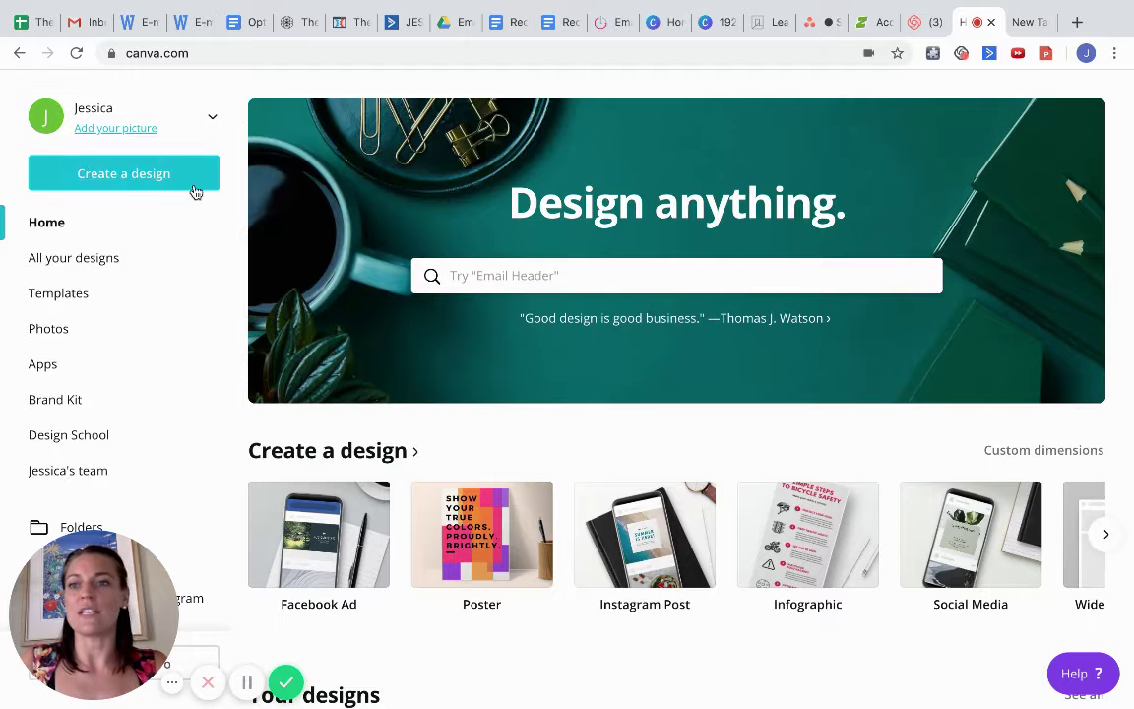
Look through the suggested design types available for a new design, and close the list.
left_click(127, 191)
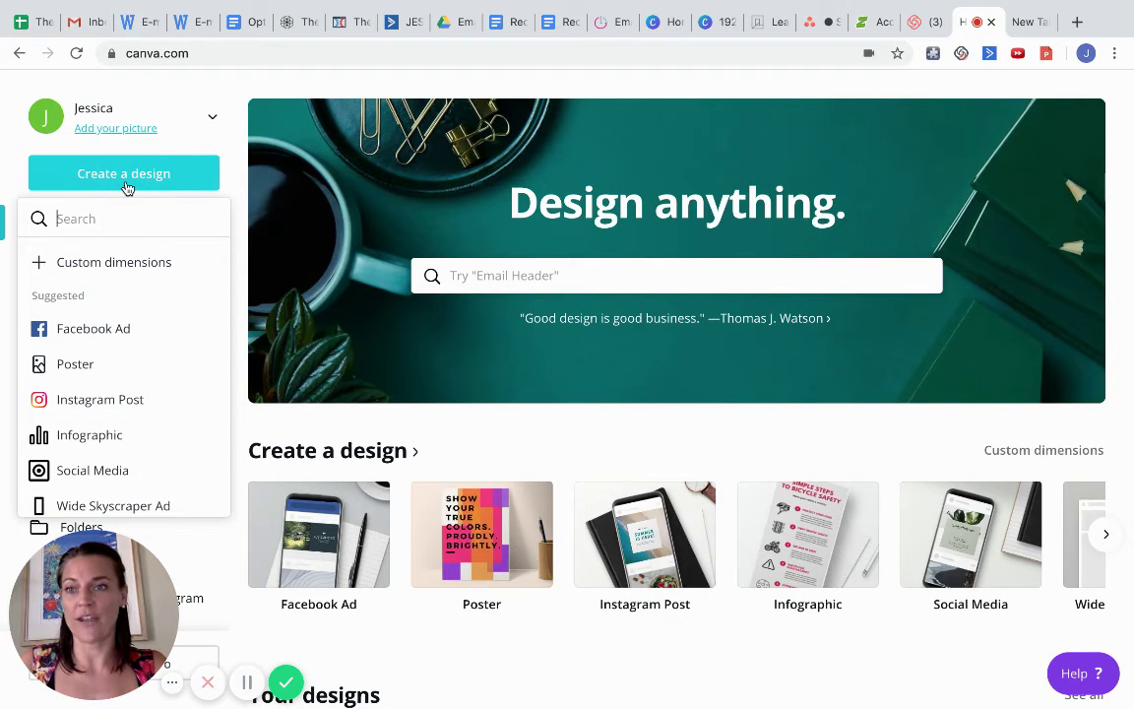
scroll(106, 467, "down", 3)
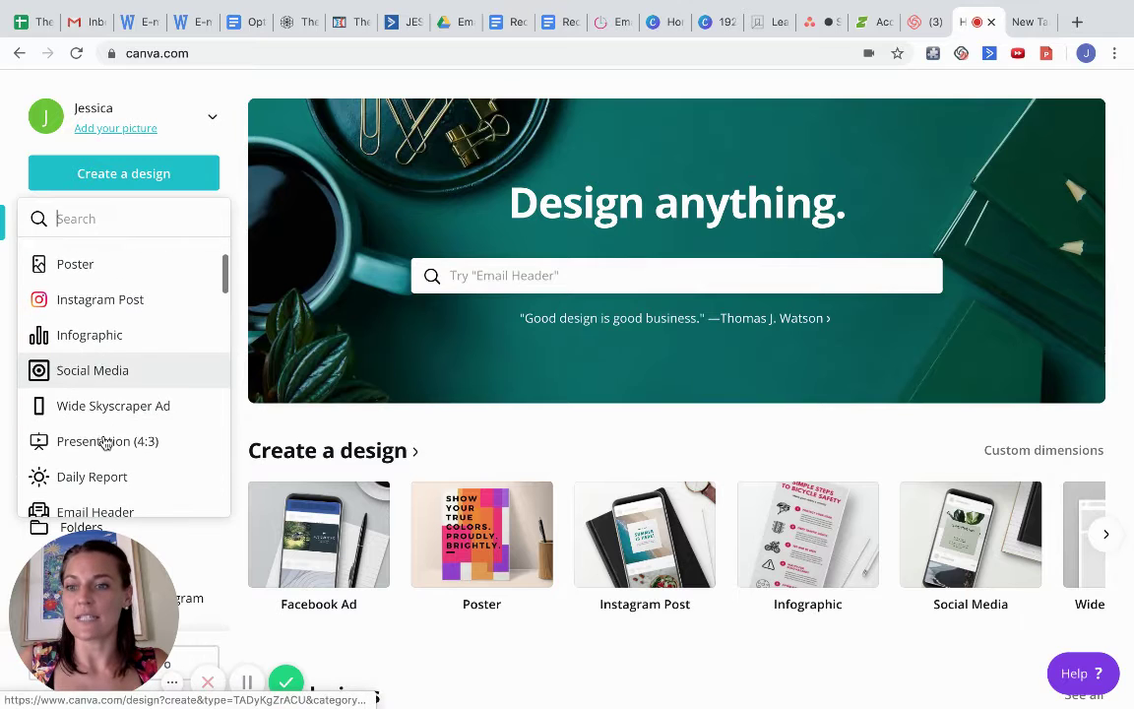
scroll(116, 456, "down", 2)
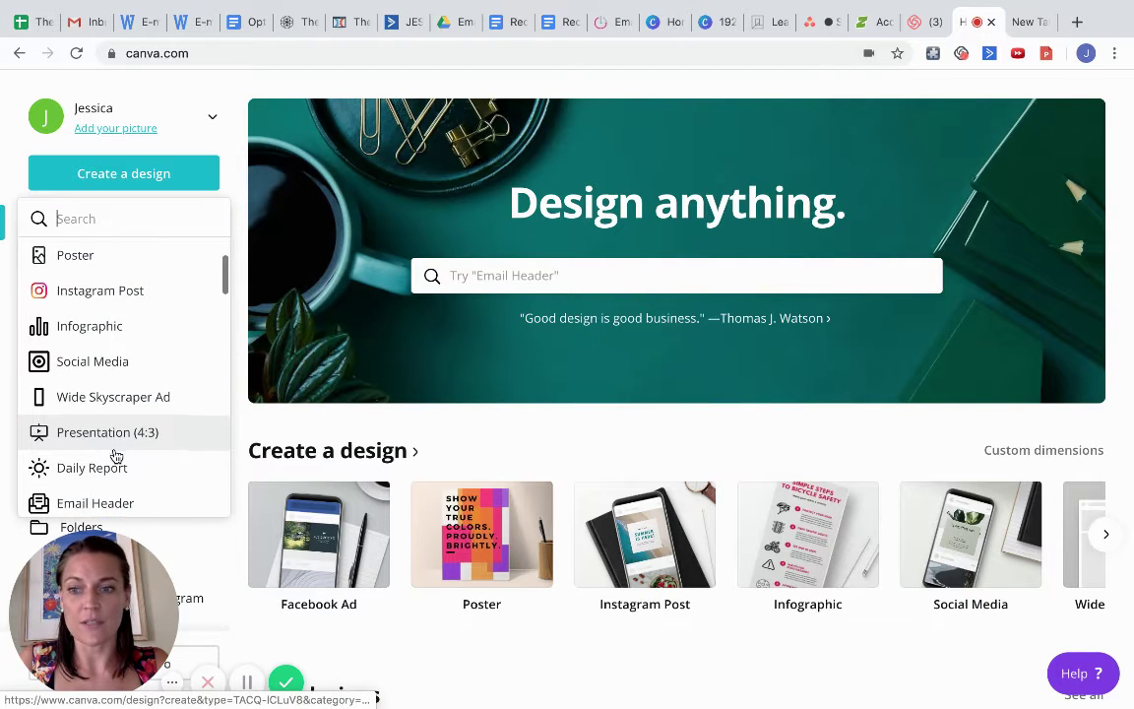
scroll(116, 456, "down", 2)
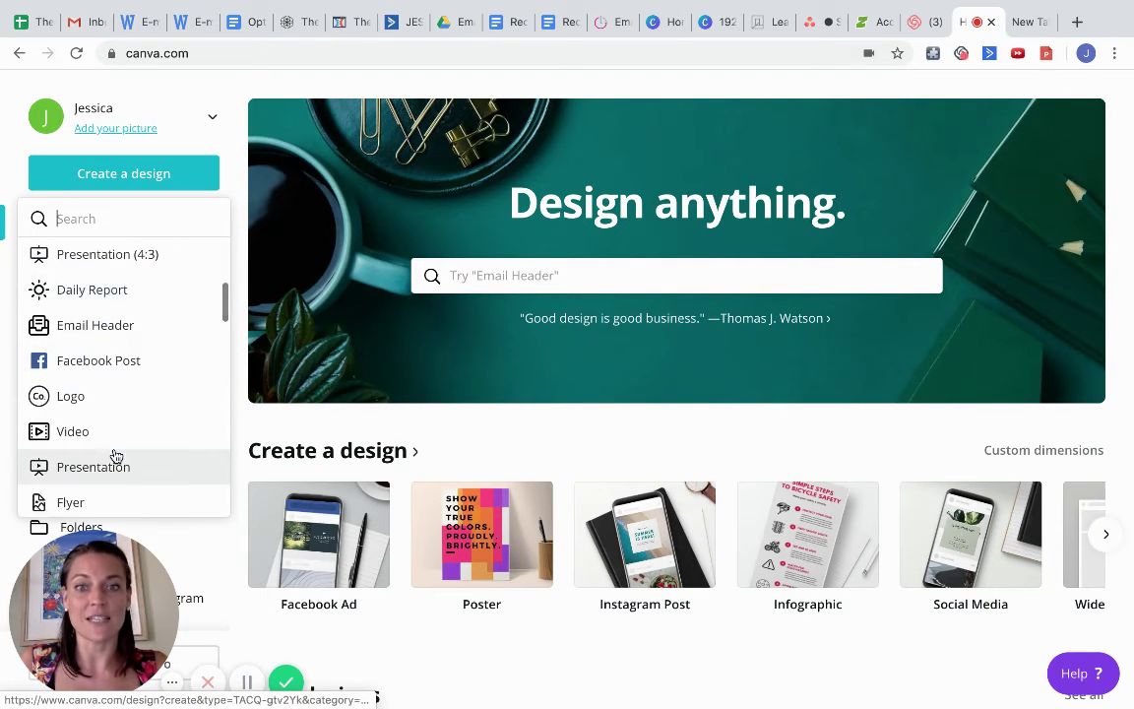
scroll(116, 456, "down", 3)
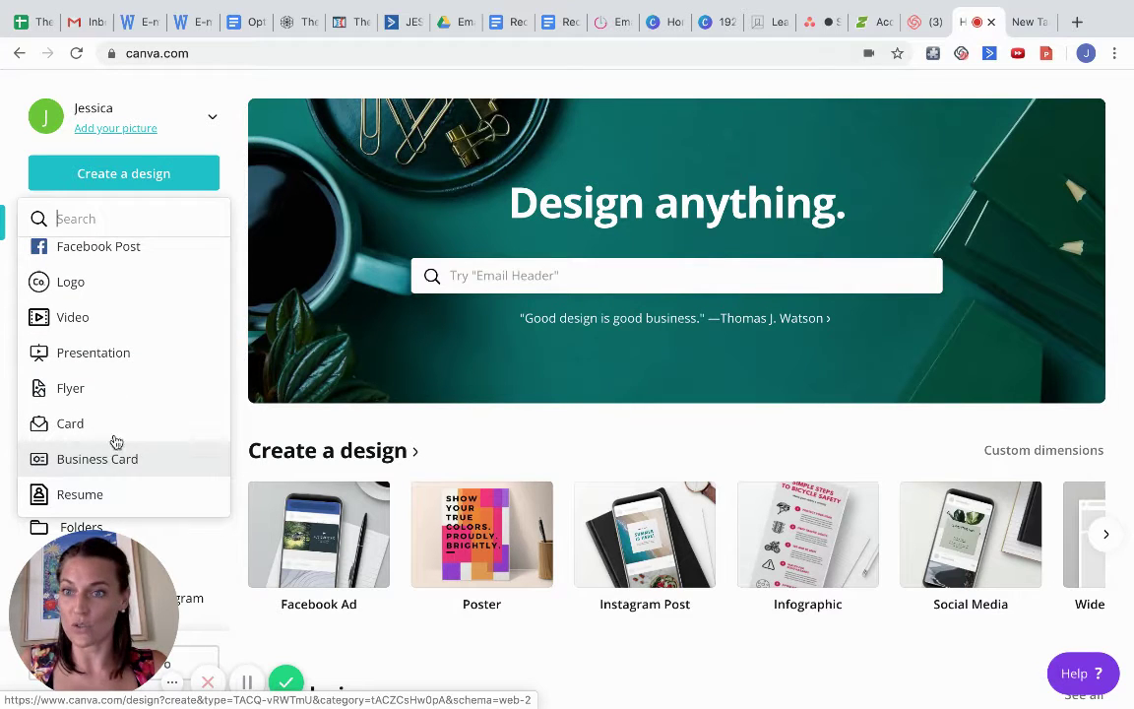
left_click(143, 176)
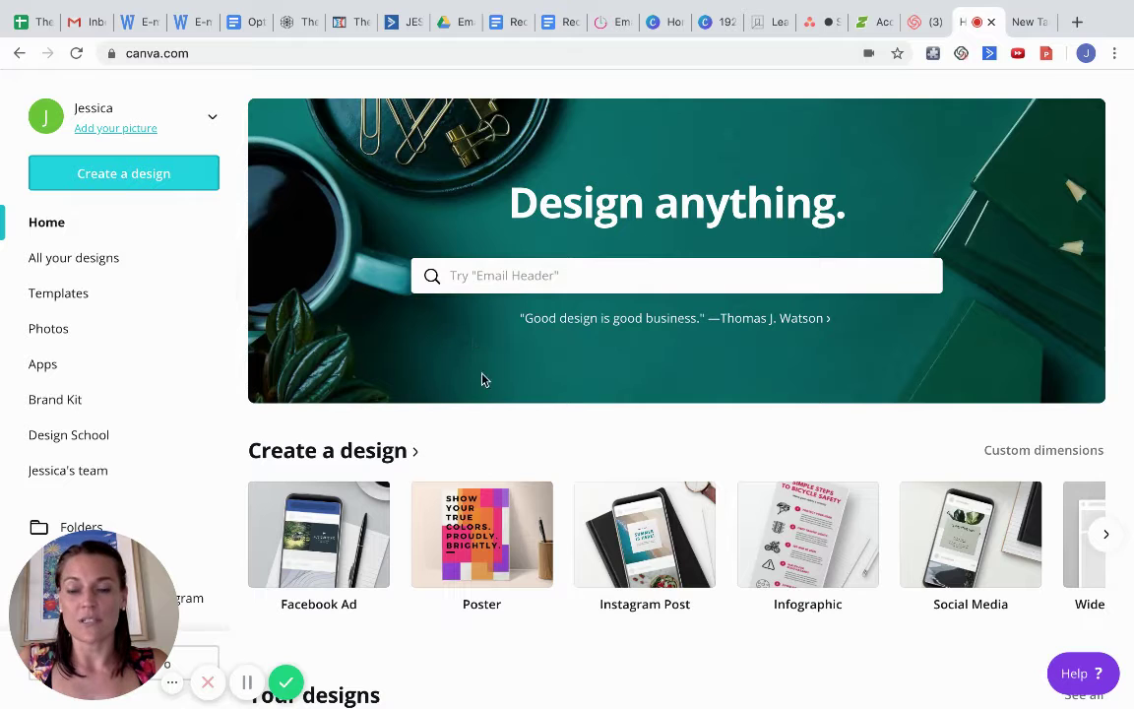
Browse the home page's row of design types and create a new blank Facebook Post design.
scroll(637, 457, "down", 1)
scroll(637, 457, "down", 3)
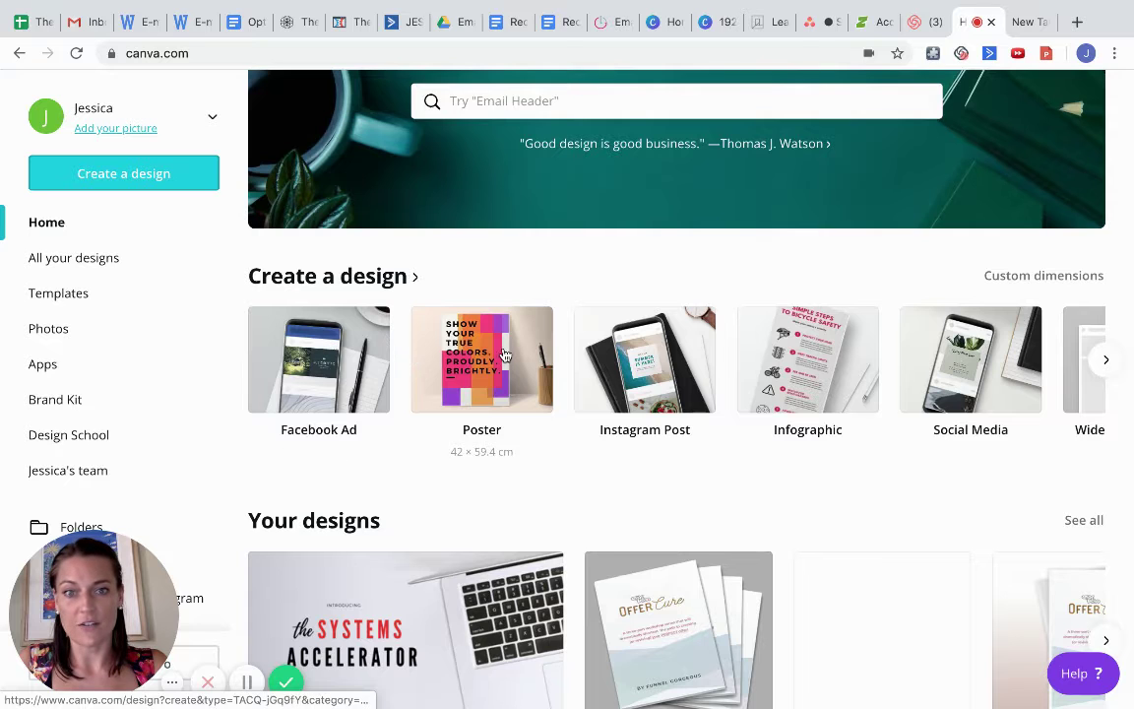
scroll(463, 345, "right", 5)
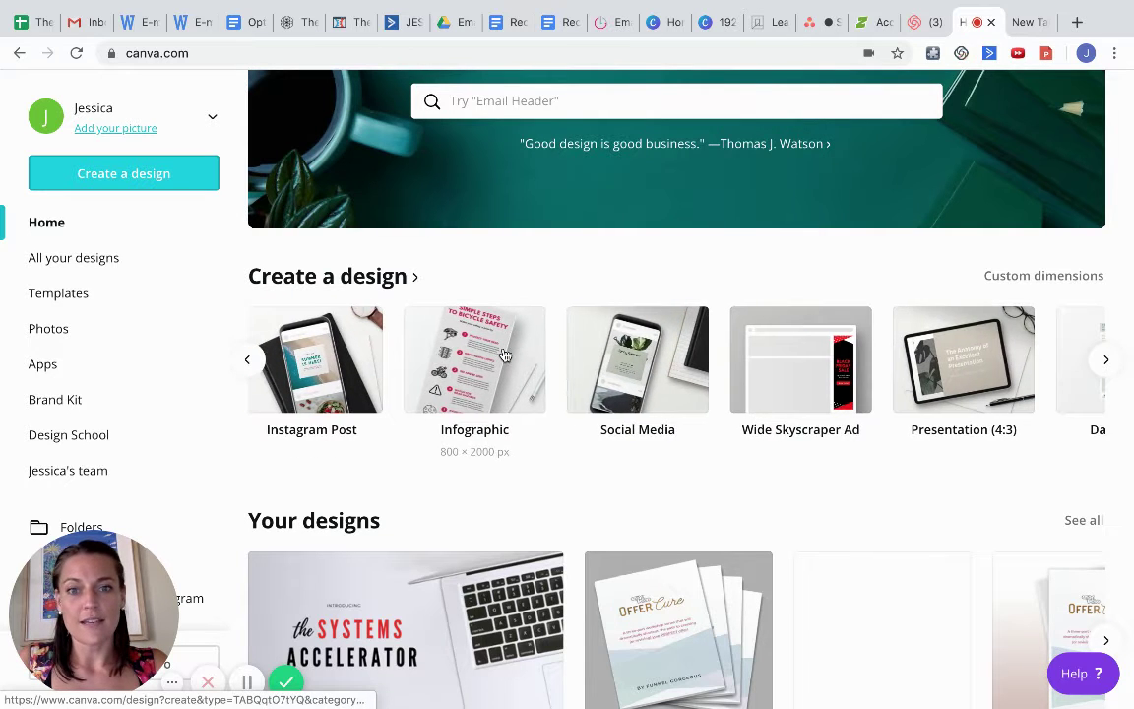
scroll(757, 389, "right", 6)
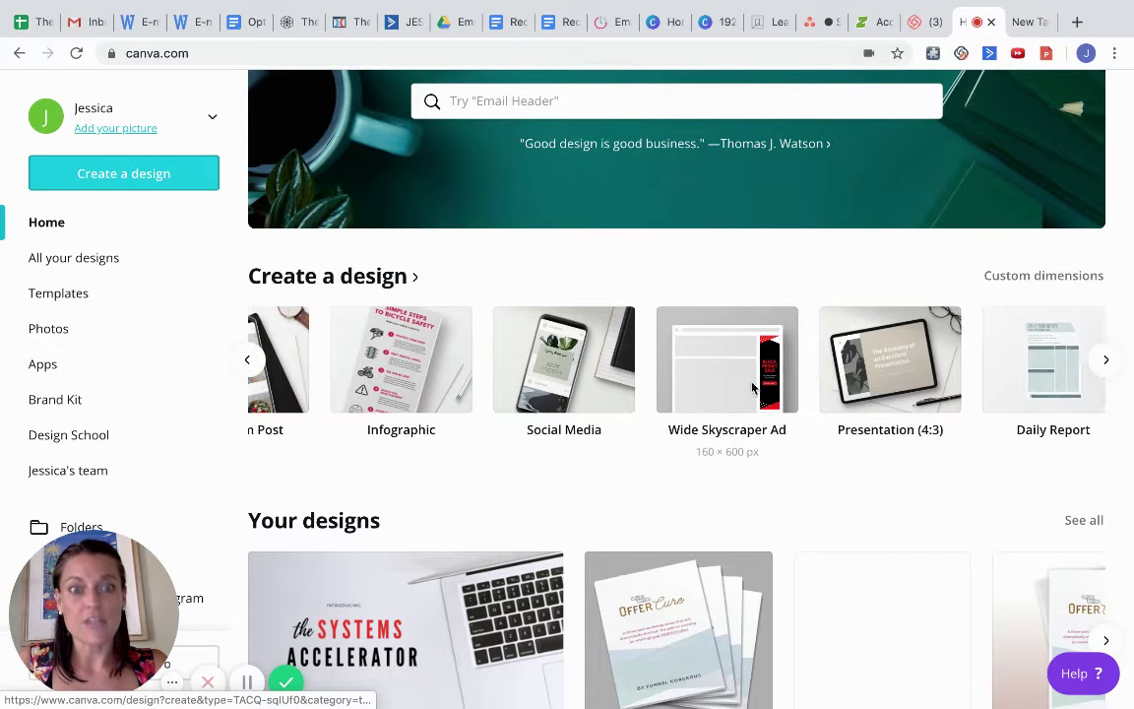
scroll(753, 389, "right", 5)
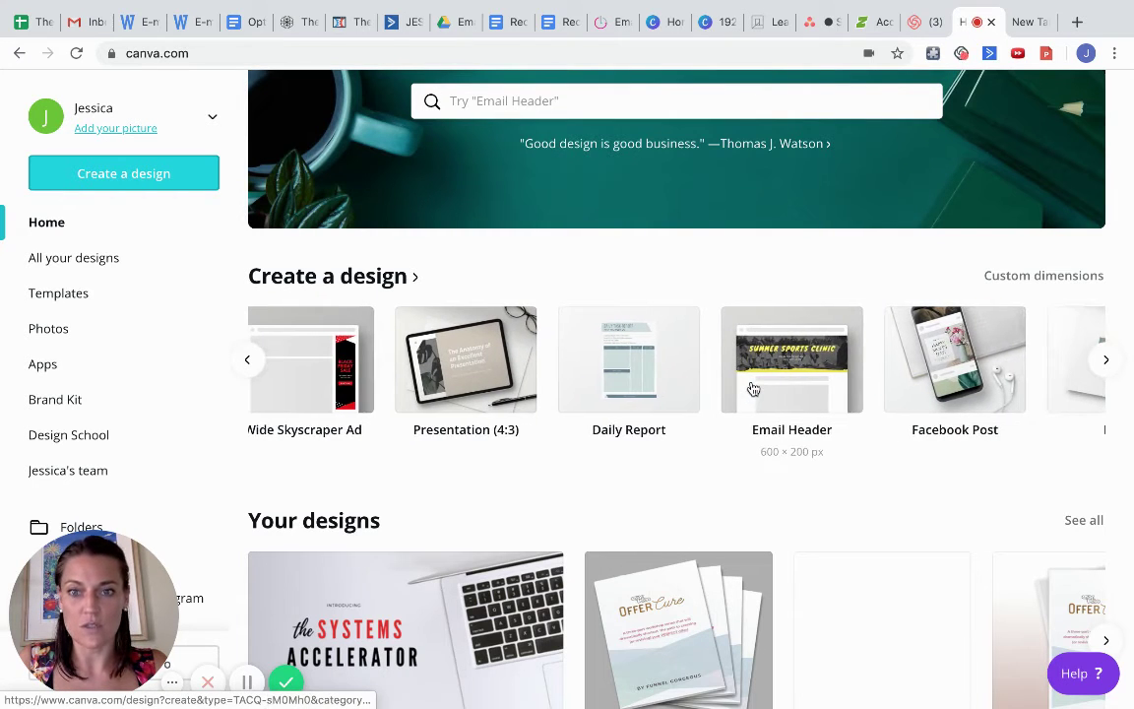
scroll(753, 389, "right", 2)
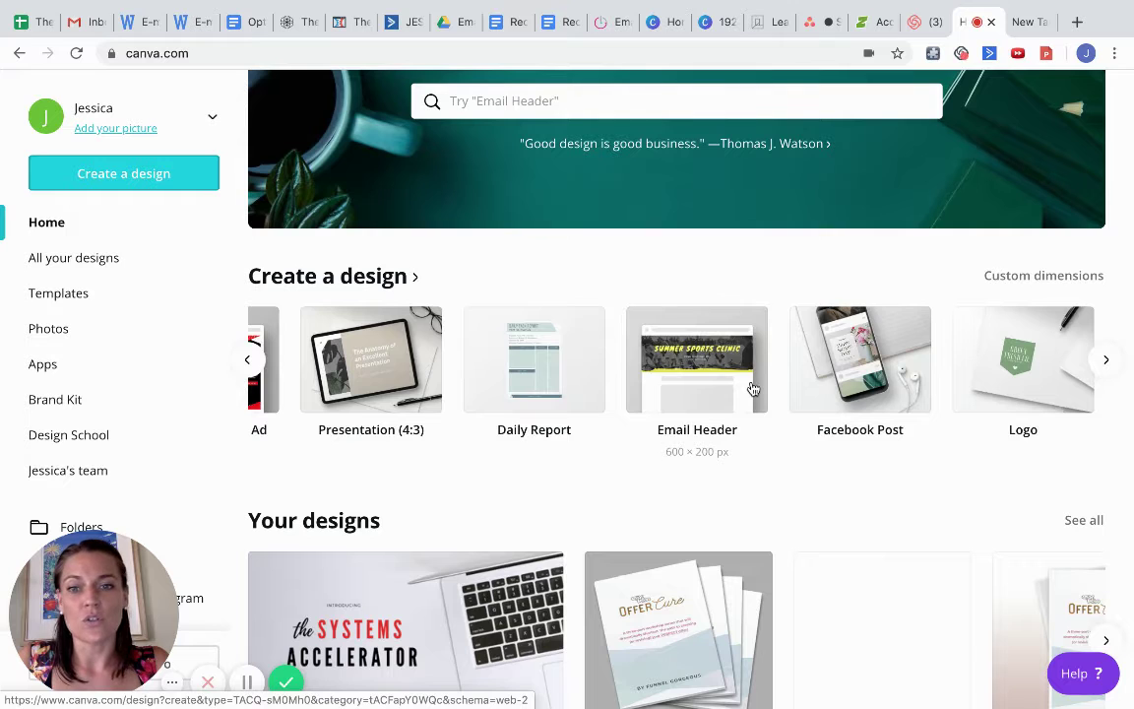
scroll(753, 389, "left", 1)
scroll(753, 389, "left", 1)
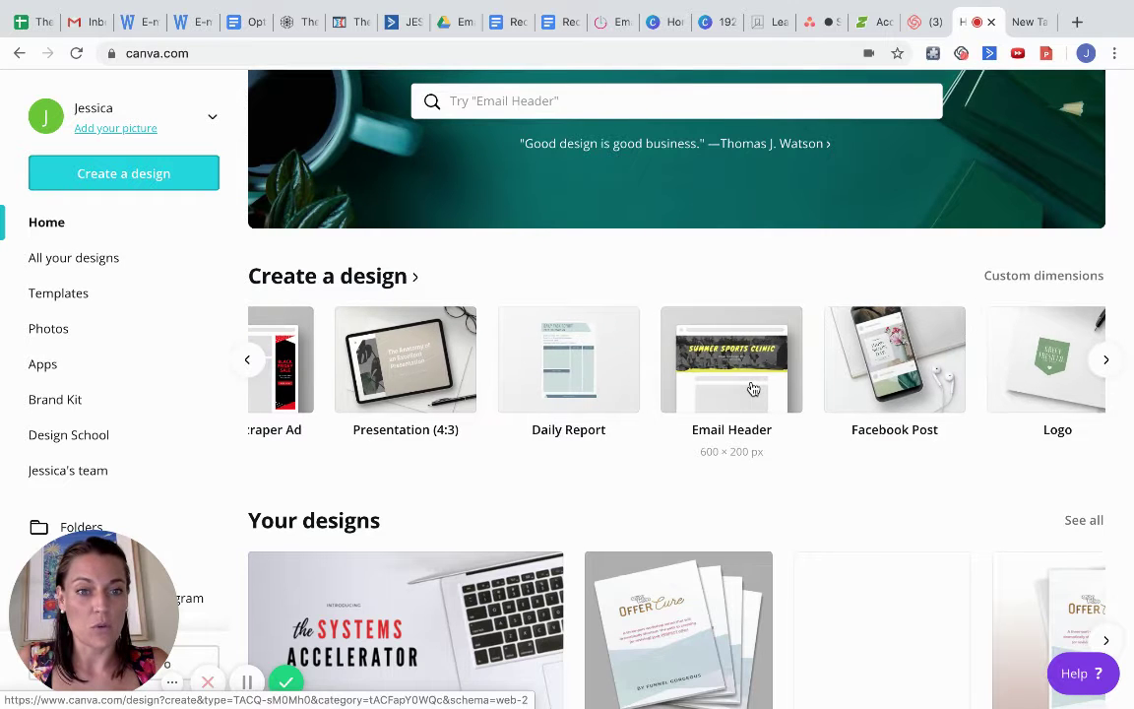
left_click(862, 382)
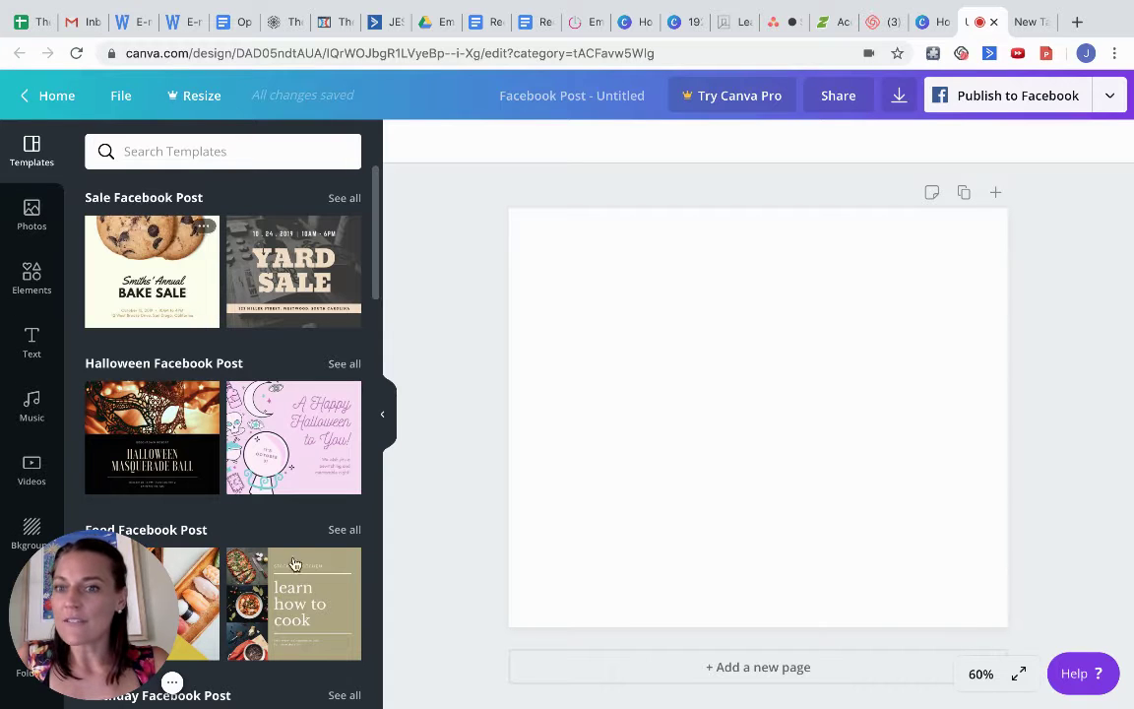
Apply the "You can and you will" template from the Summer Facebook Post category to the blank page.
scroll(272, 435, "down", 5)
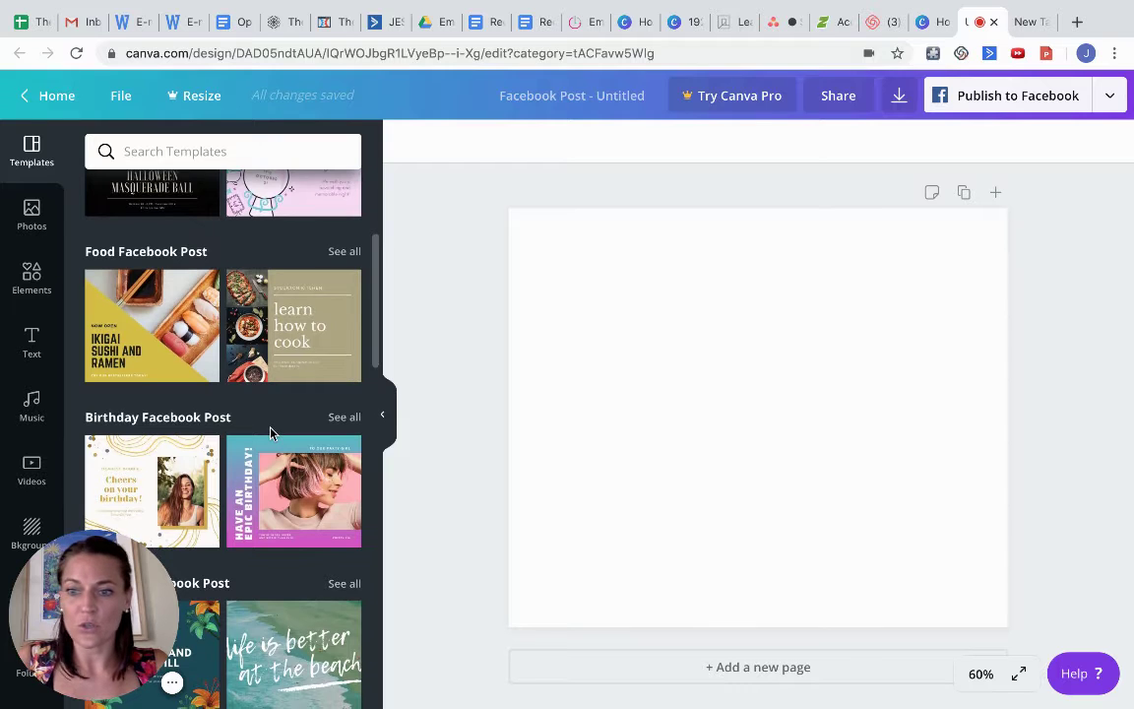
scroll(272, 435, "down", 3)
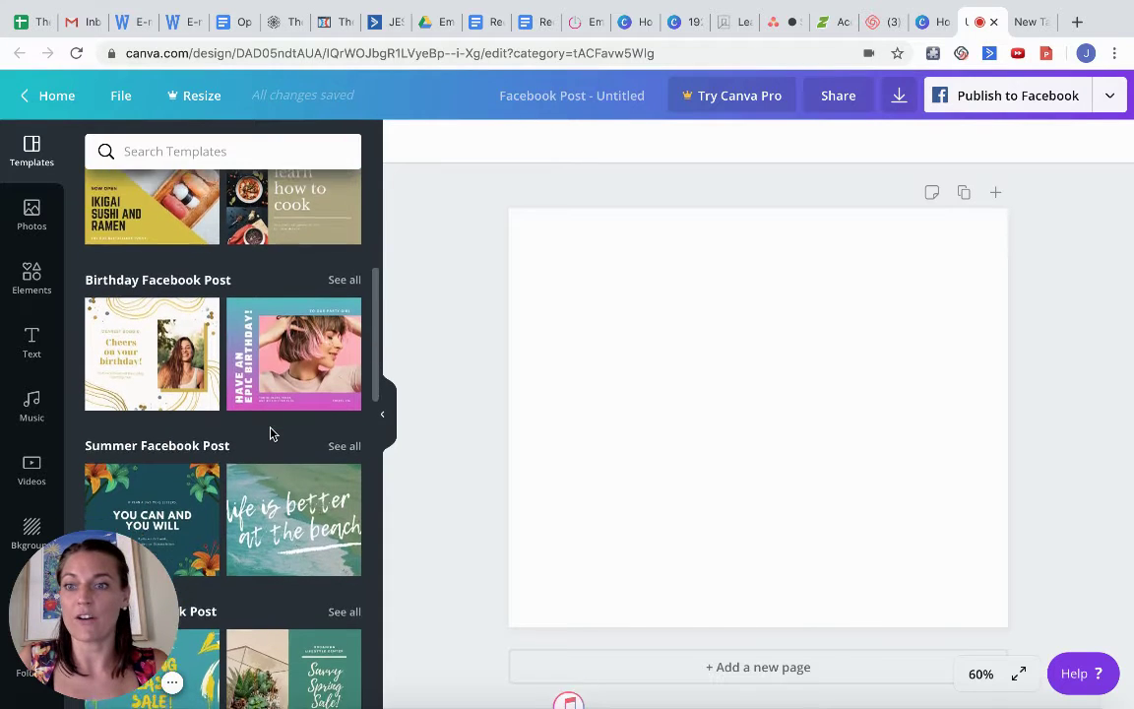
scroll(272, 434, "down", 2)
scroll(272, 434, "down", 1)
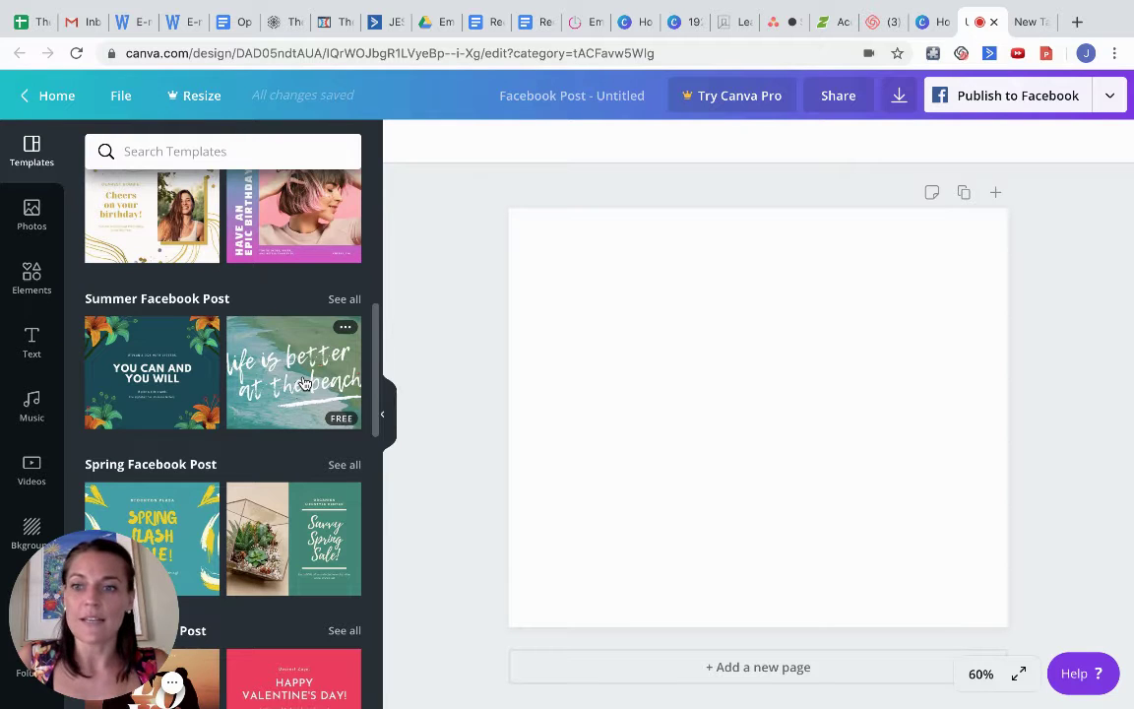
left_click(147, 372)
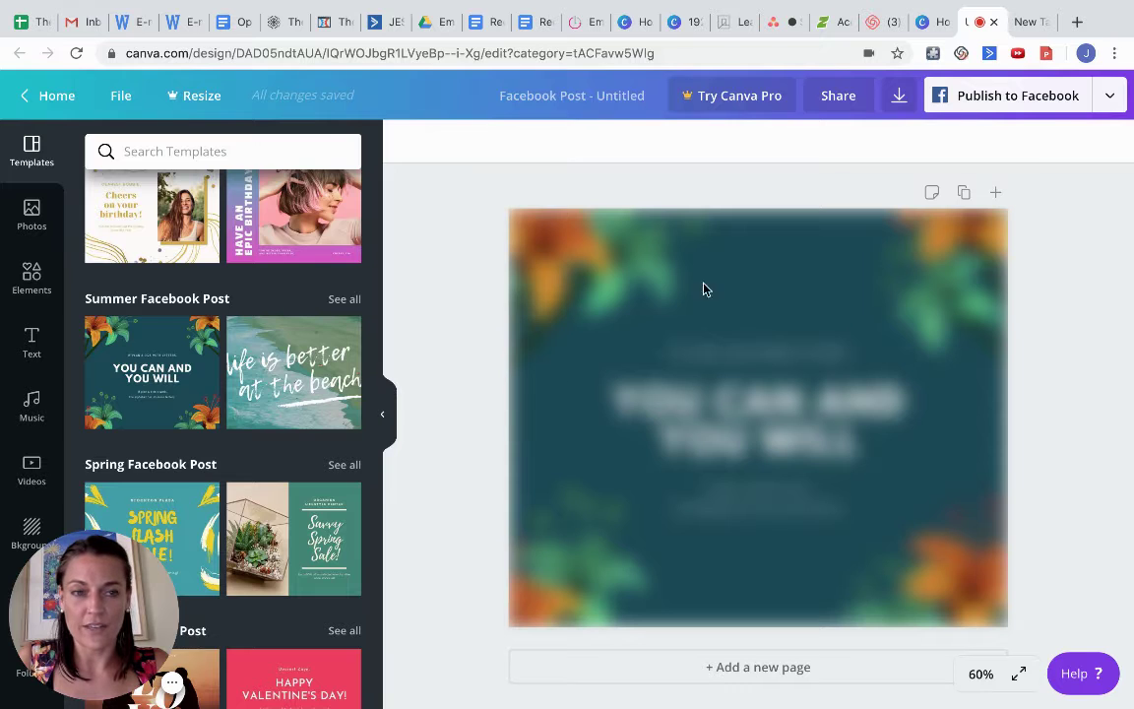
Delete all flowers and text of the template at once, keeping only the page's dark teal background.
left_click(971, 413)
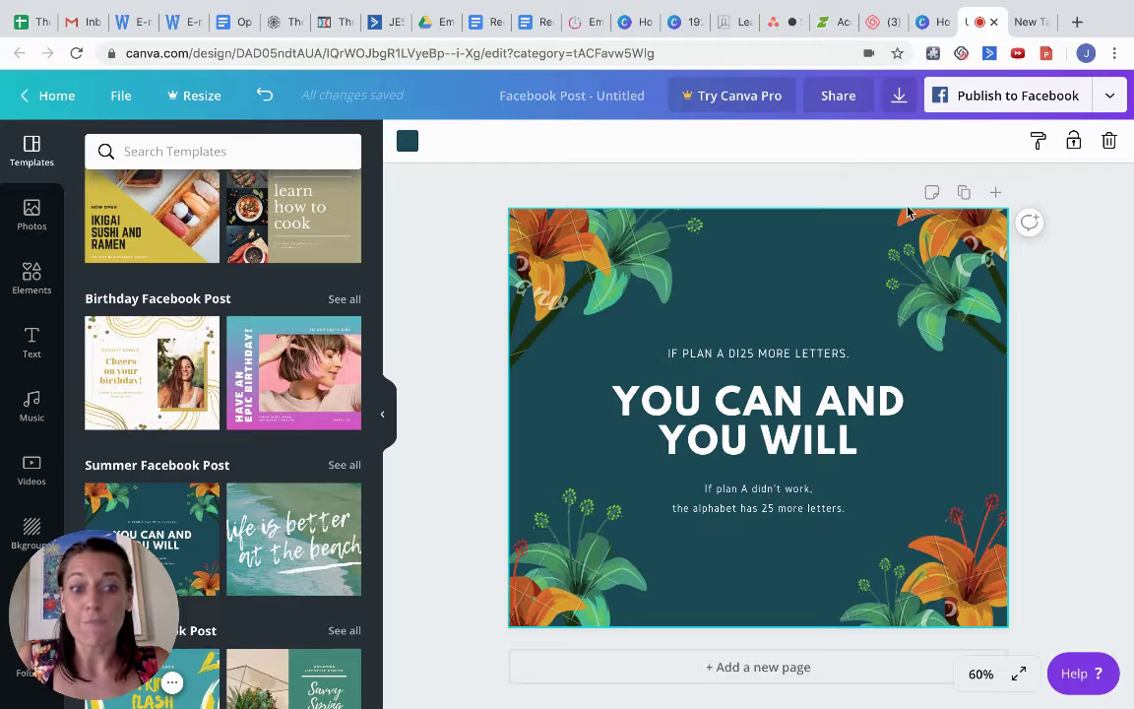
left_click(717, 274)
left_click(869, 483)
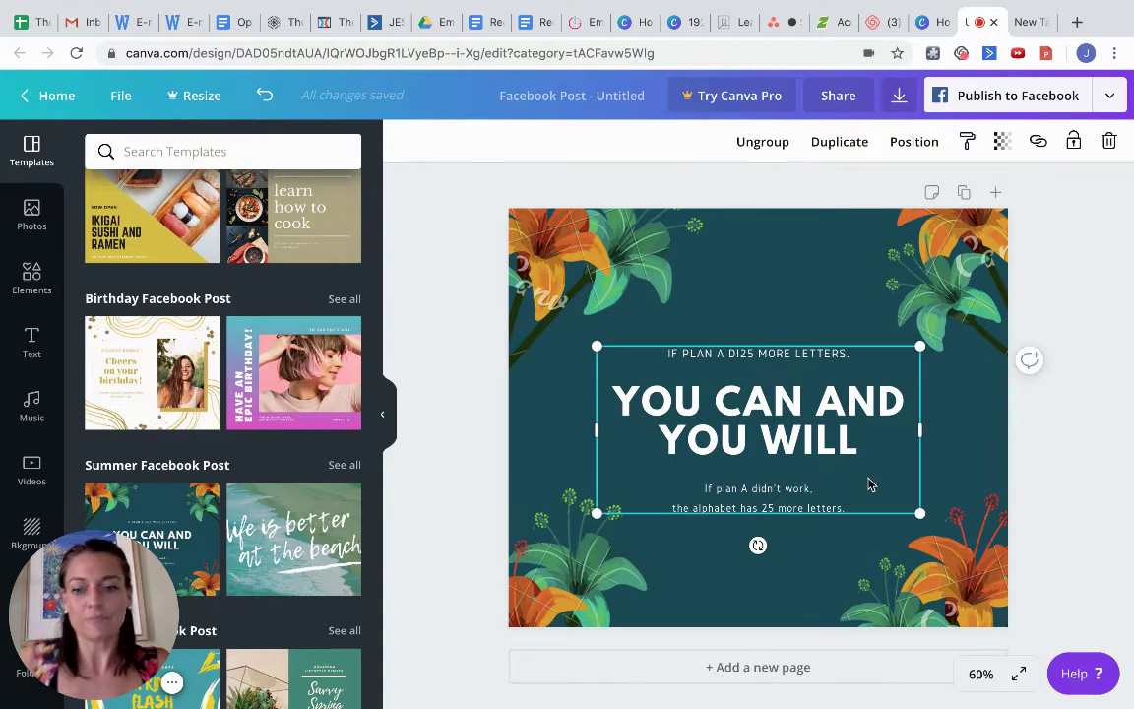
key("super+a")
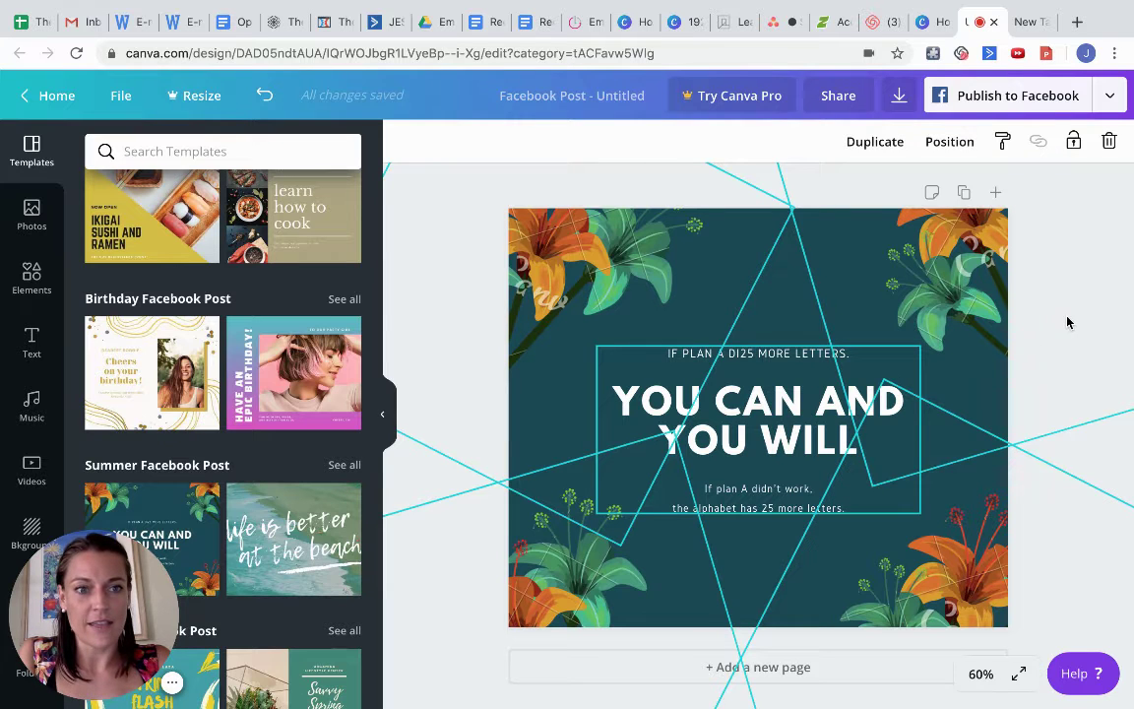
left_click_drag(941, 441, 939, 441)
scroll(1060, 333, "up", 1)
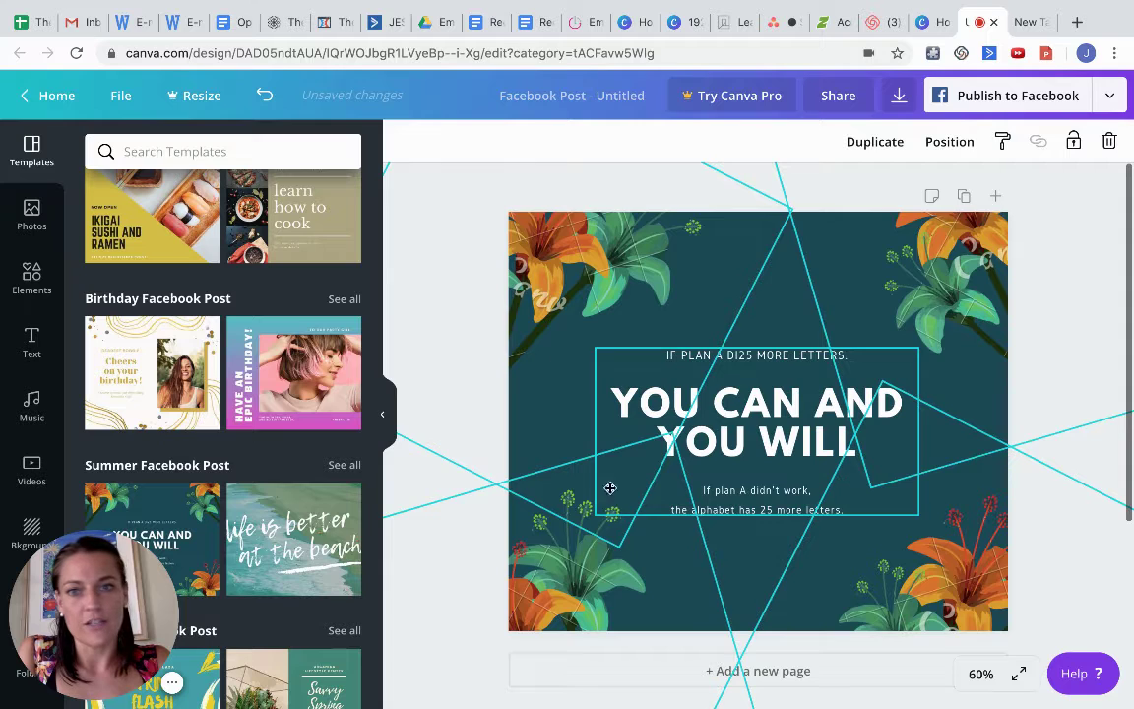
left_click_drag(546, 438, 1028, 562)
key("Delete")
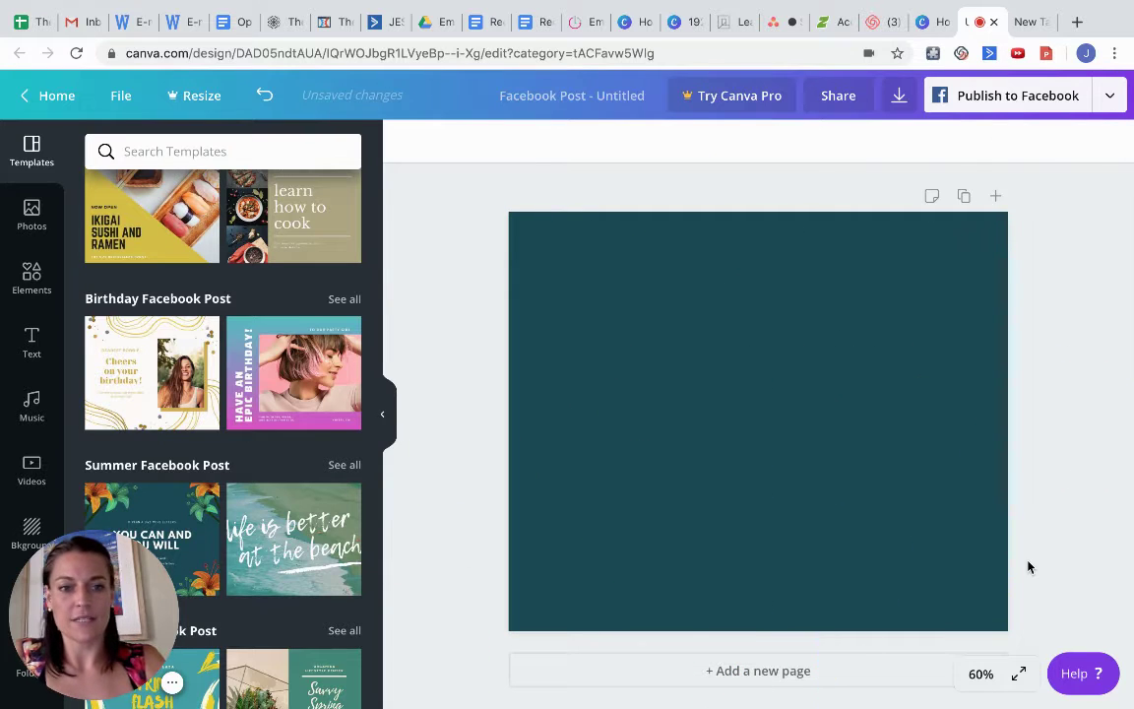
Apply the "life is better at the beach" template from the Summer Facebook Post category to the page.
left_click(777, 519)
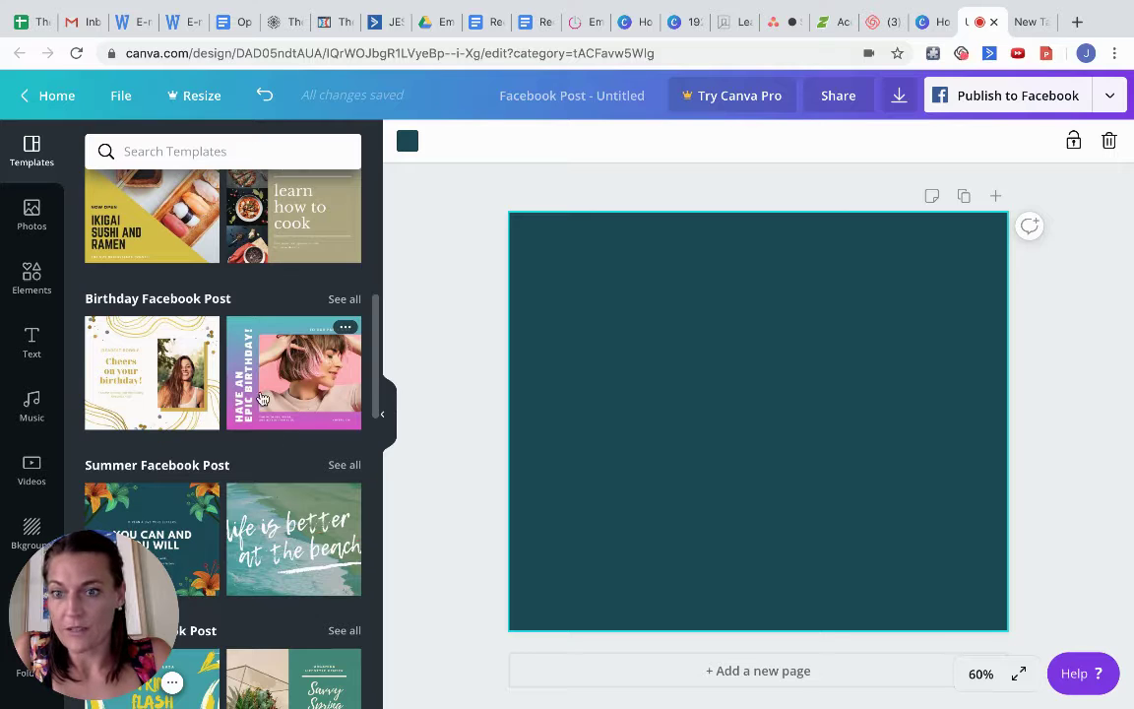
scroll(325, 570, "down", 2)
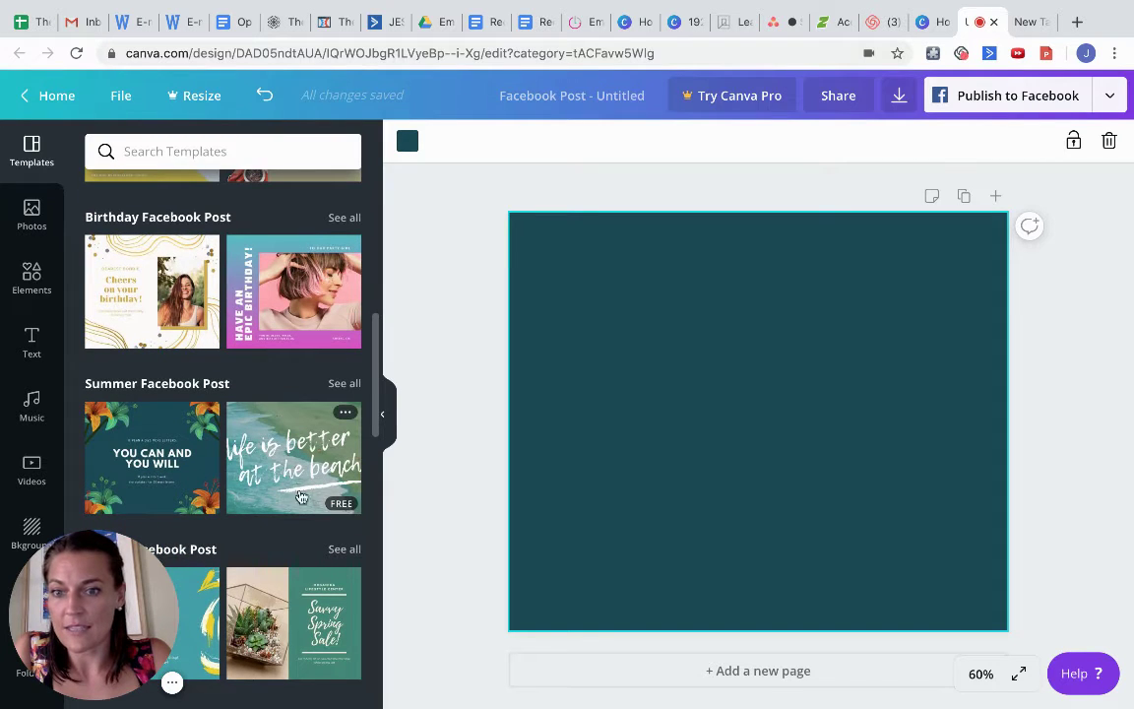
left_click(298, 490)
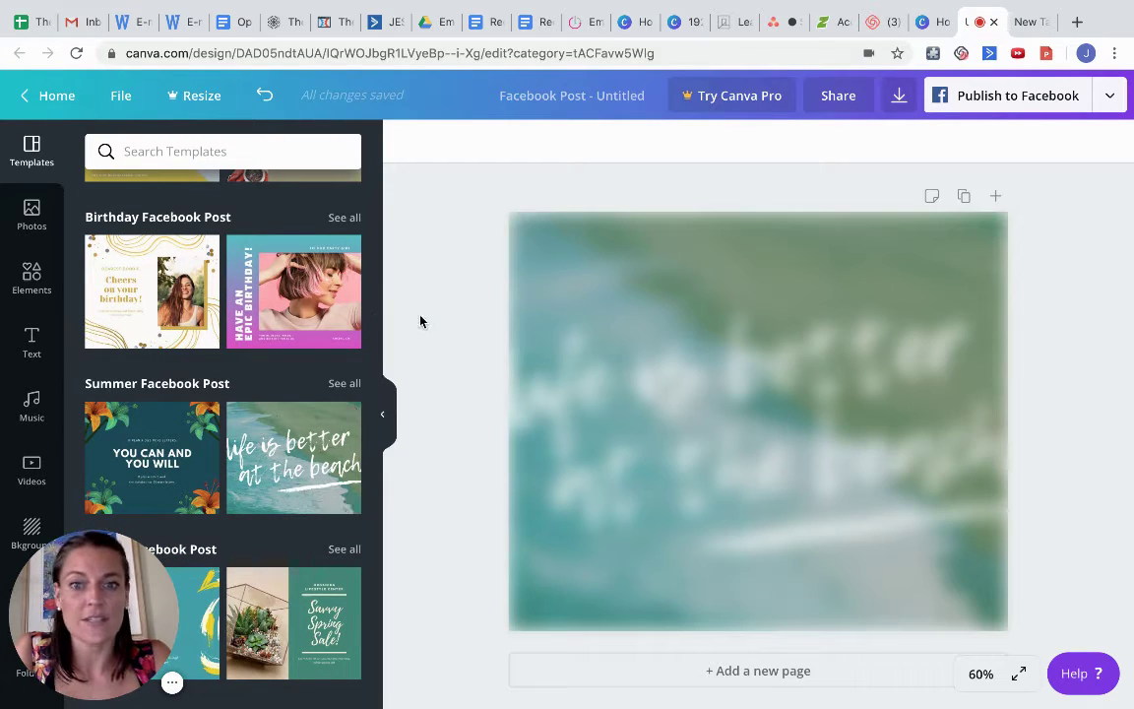
Move the white brush stroke beneath the quote further right, so it runs past the page's edge.
left_click(537, 386)
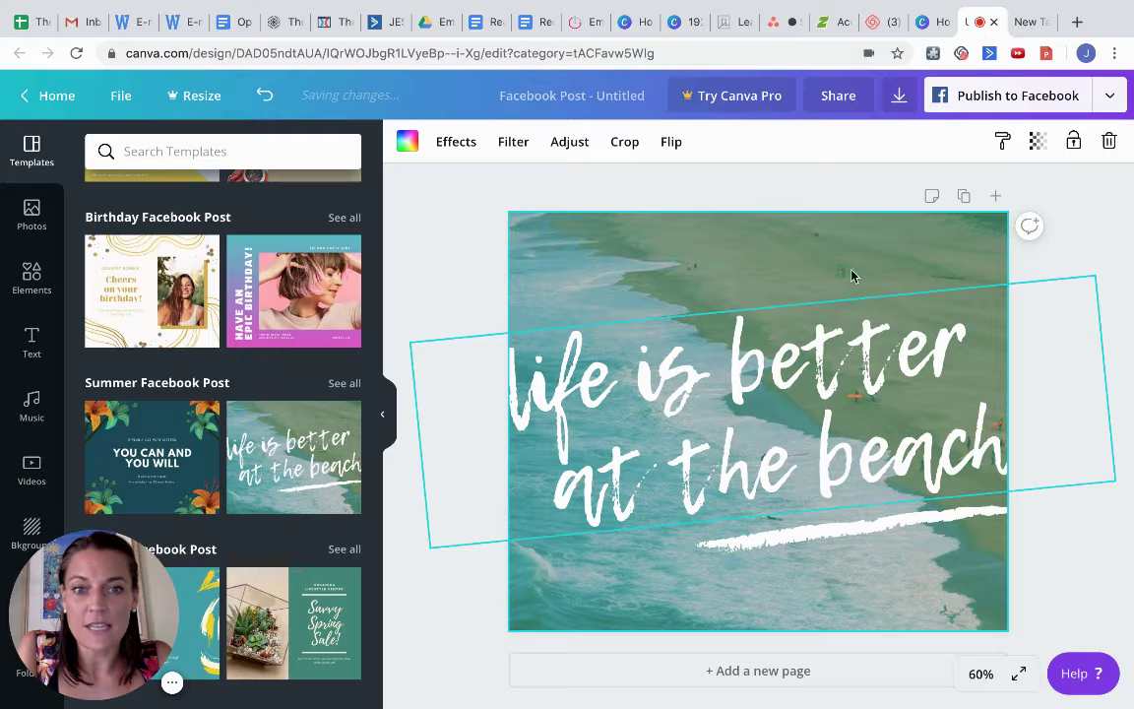
left_click(766, 421)
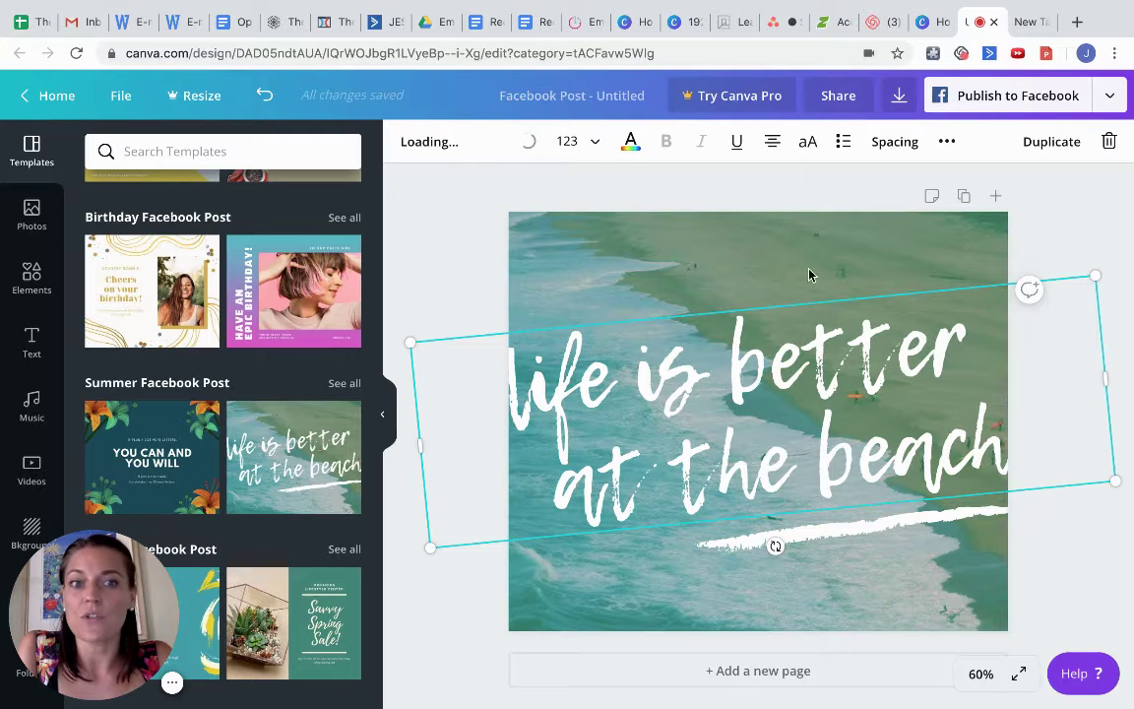
left_click(936, 528)
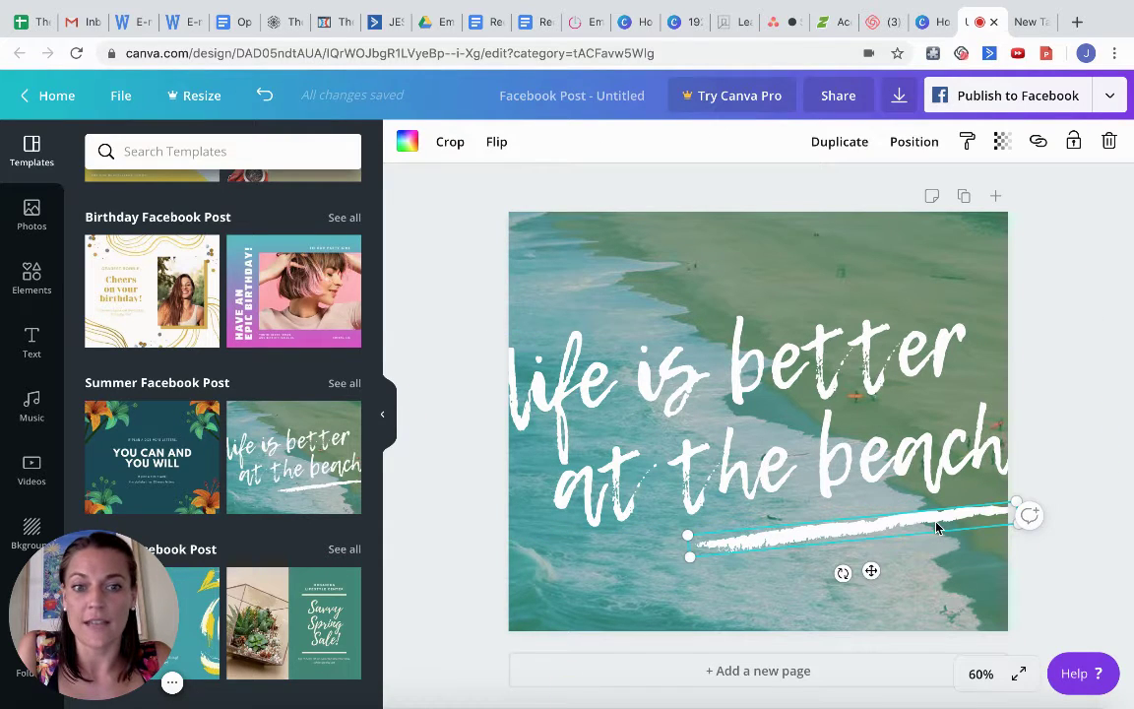
mouse_move(852, 532)
left_mouse_down()
mouse_move(816, 548)
mouse_move(988, 521)
left_mouse_up()
Shrink the "life is better at the beach" text to fit within the page and place it in the upper half.
left_click_drag(911, 413, 776, 430)
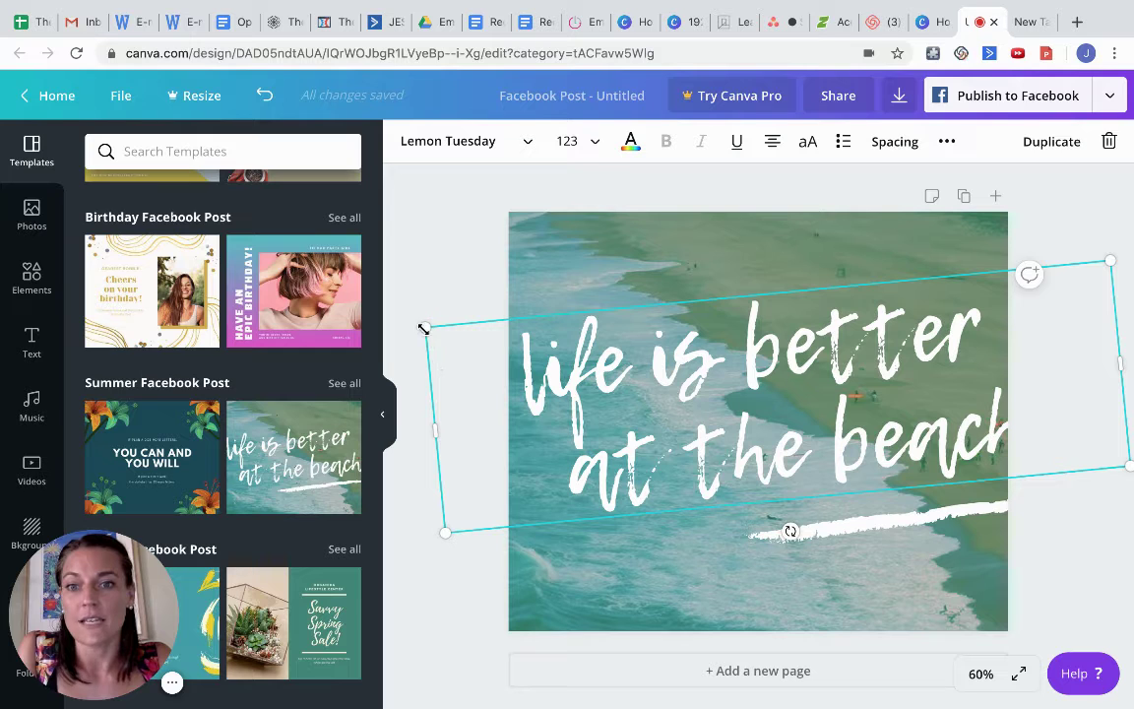
left_click_drag(425, 327, 659, 412)
left_click_drag(874, 382, 724, 296)
Enlarge the beach background photo within its crop so that mostly water fills the page, and apply the crop.
left_click(699, 556)
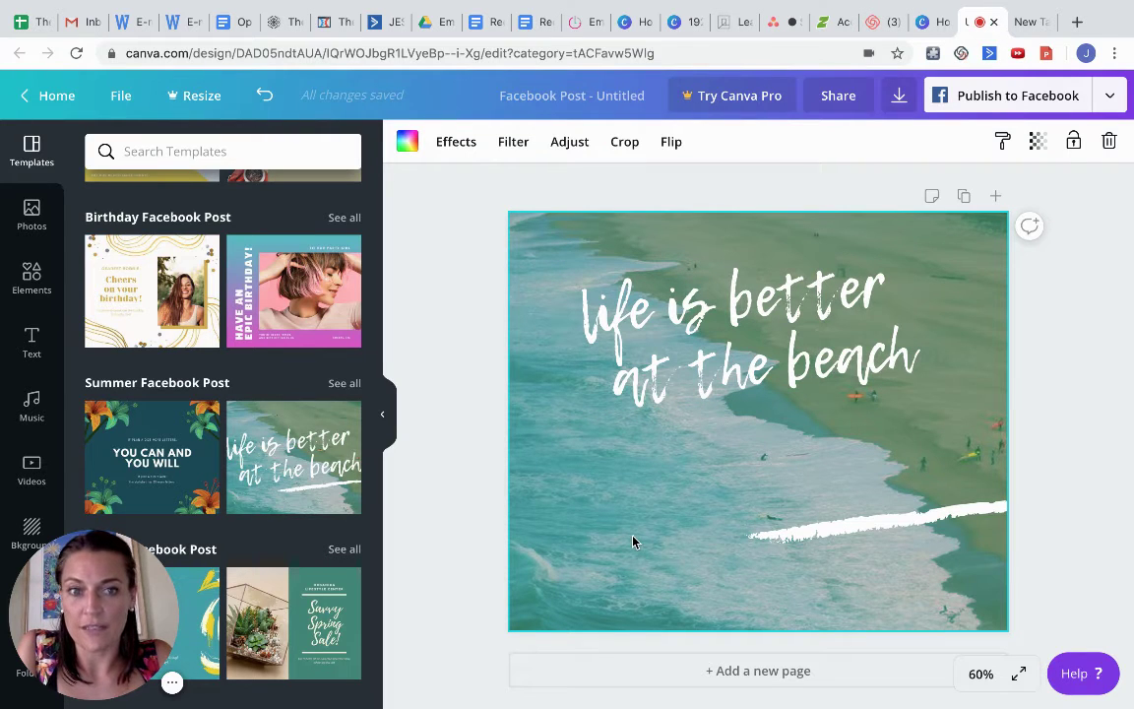
key("Escape")
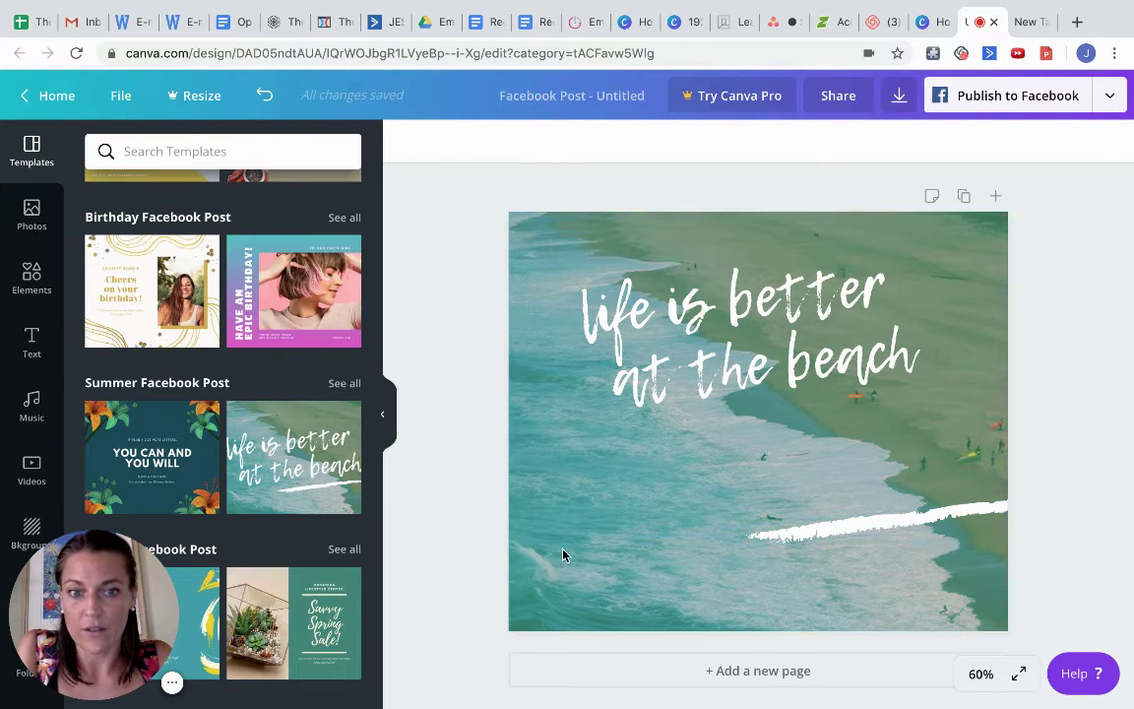
double_click(586, 588)
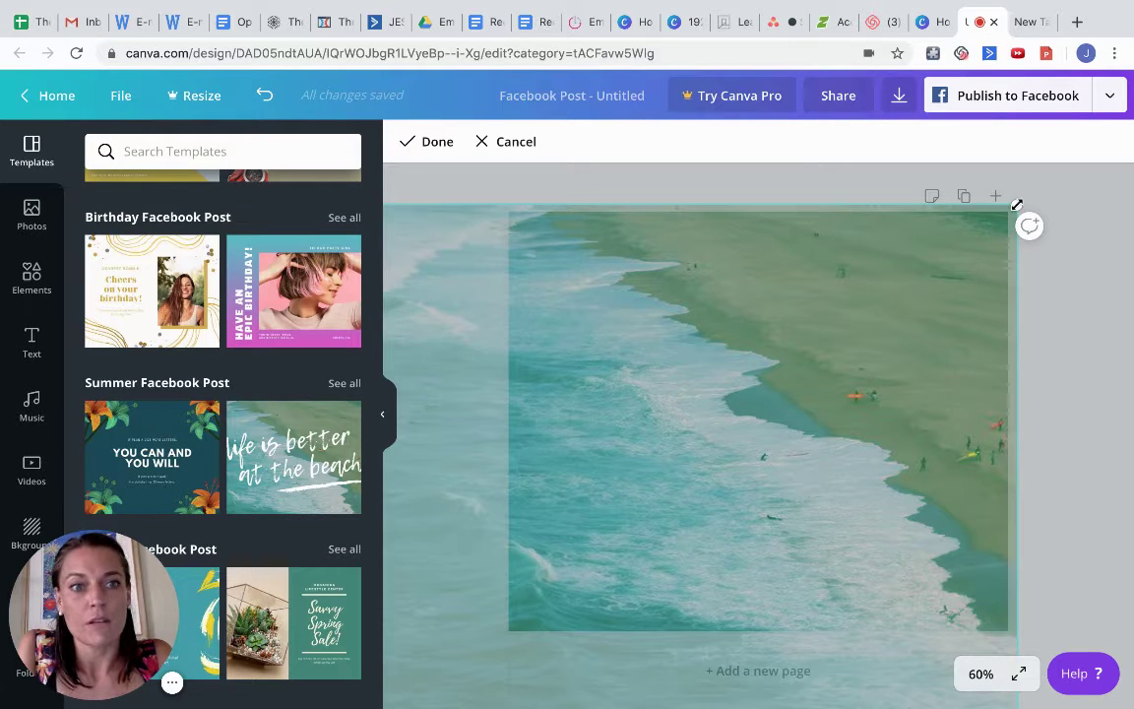
left_click_drag(1016, 204, 1070, 197)
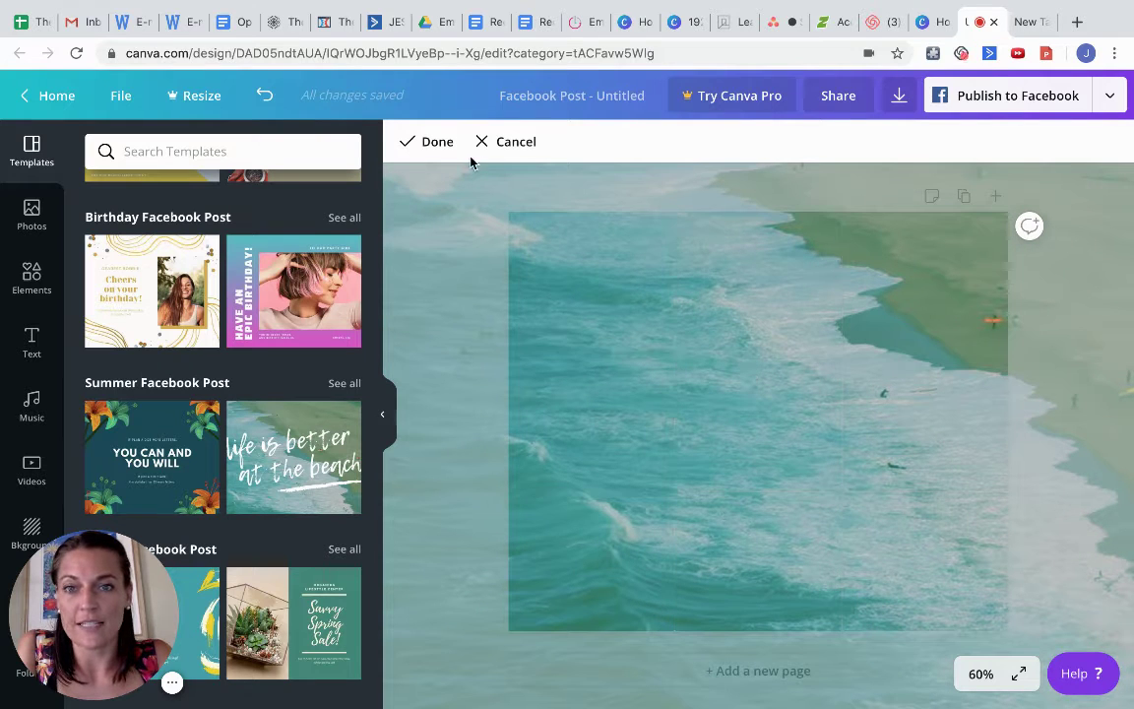
left_click(425, 139)
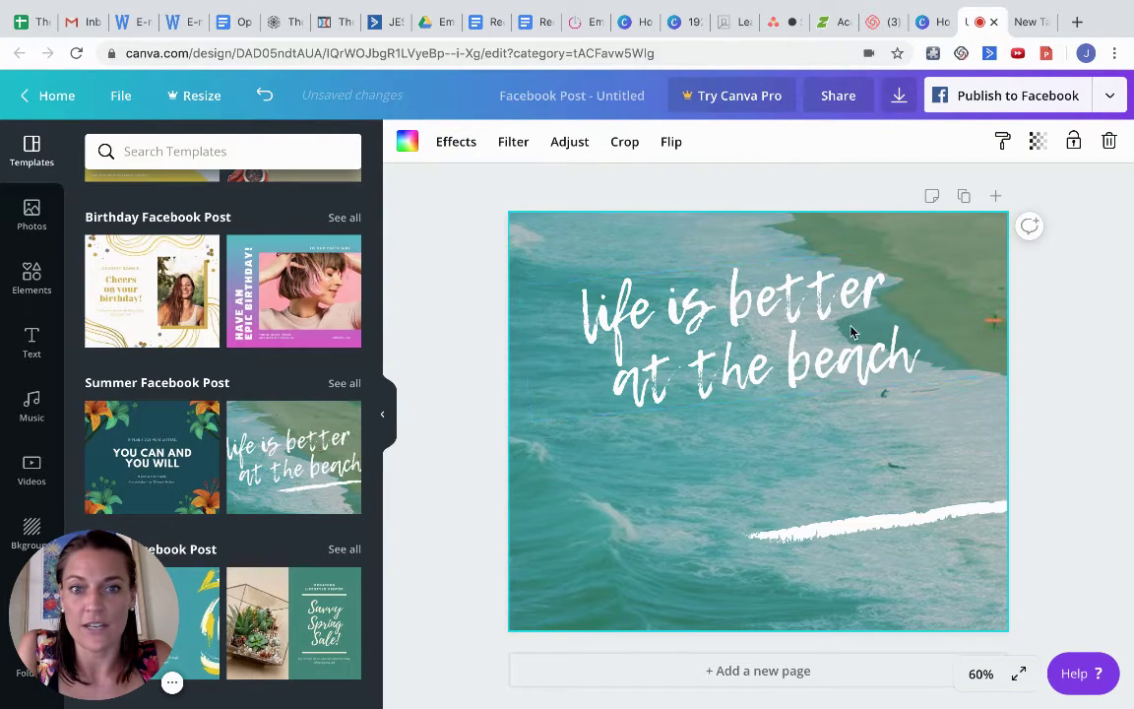
Move the "life is better at the beach" text down to the page's middle and bring the white brush stroke up closer beneath it.
left_click(788, 366)
left_click_drag(851, 317, 850, 415)
left_click(882, 532)
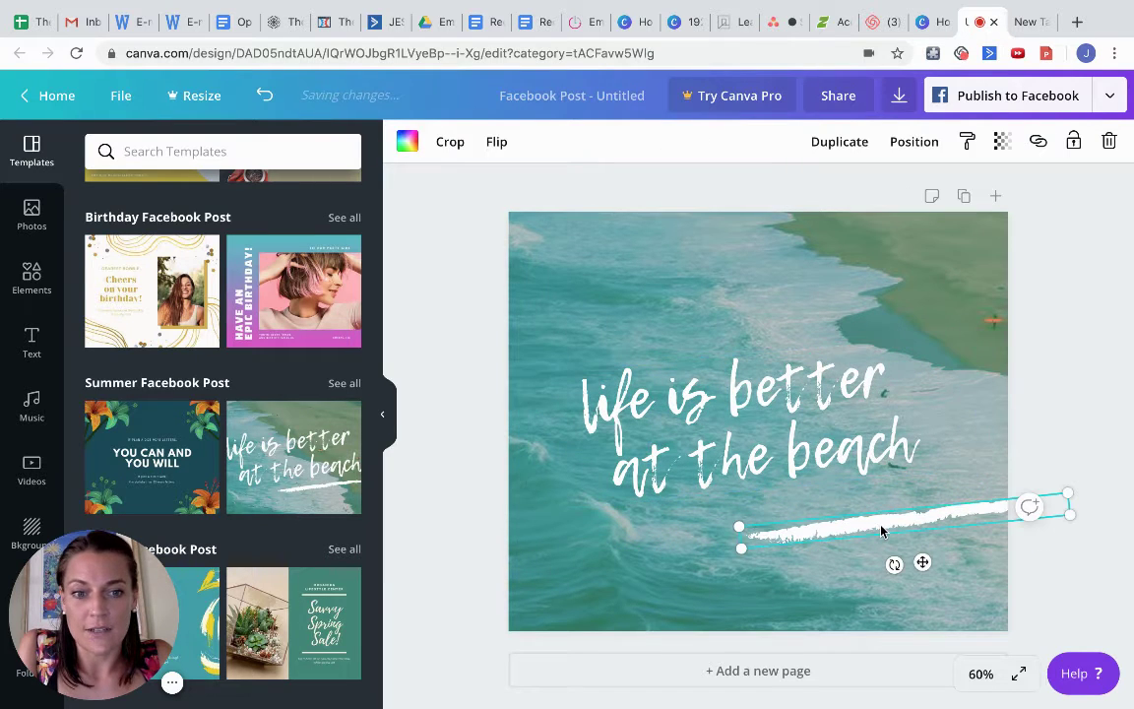
left_click_drag(795, 527, 869, 511)
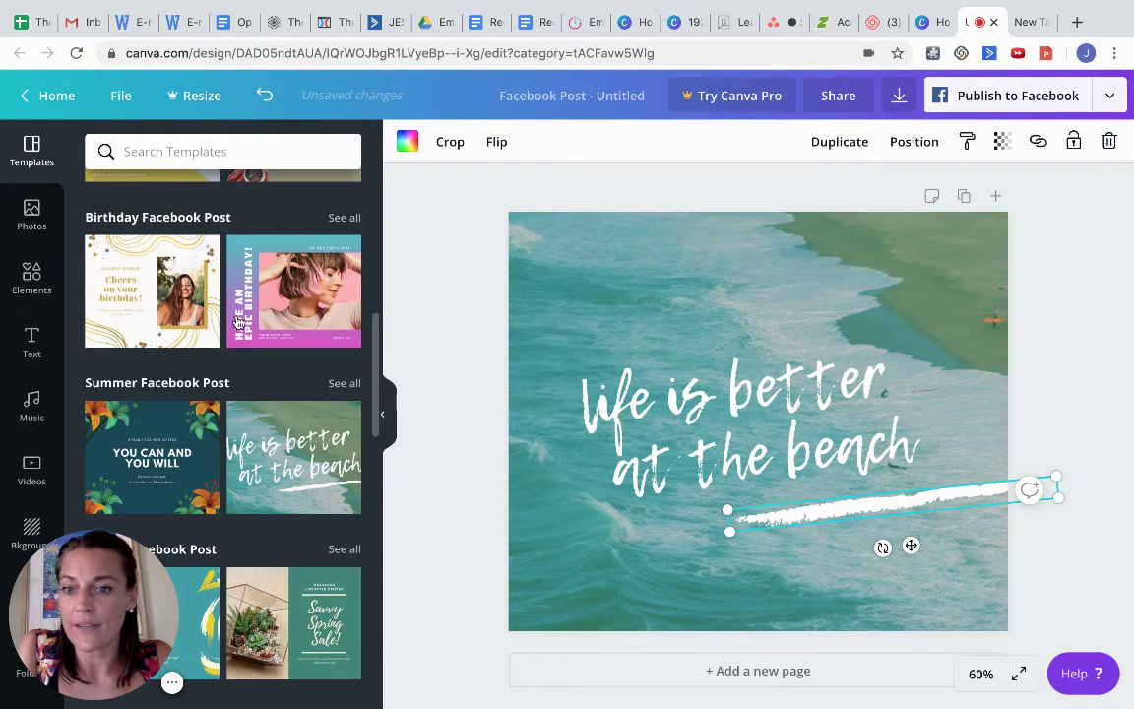
Add a heart from the Shapes elements to the page, behind the quote.
left_click(32, 281)
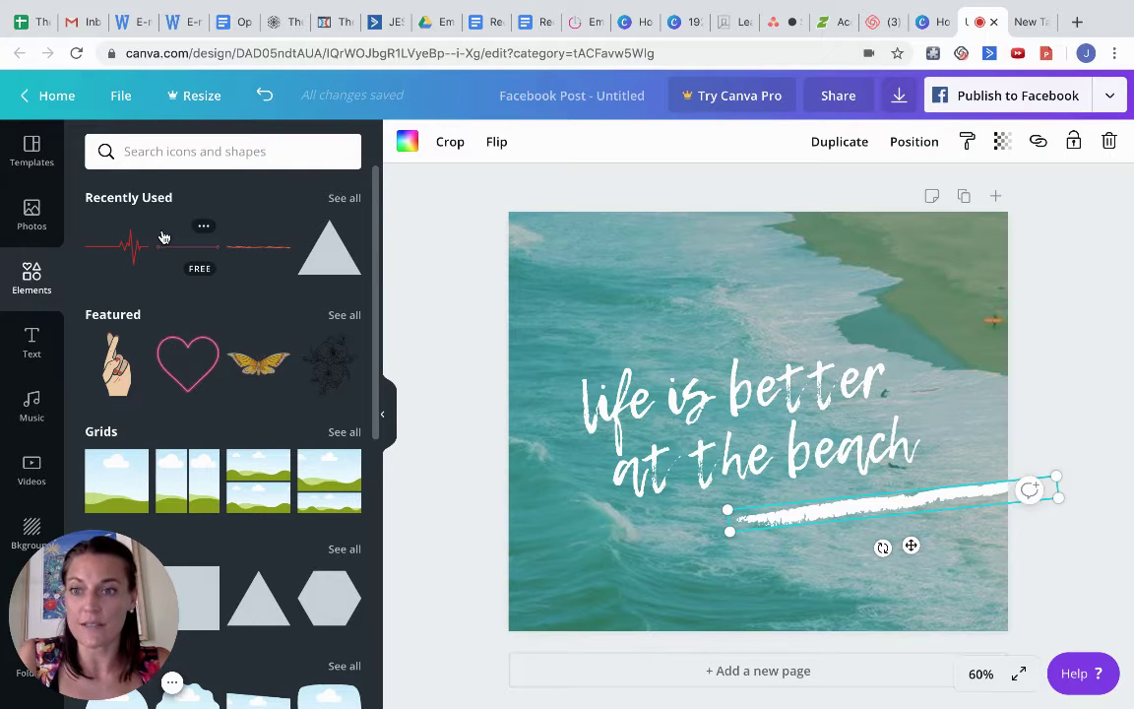
scroll(173, 400, "down", 2)
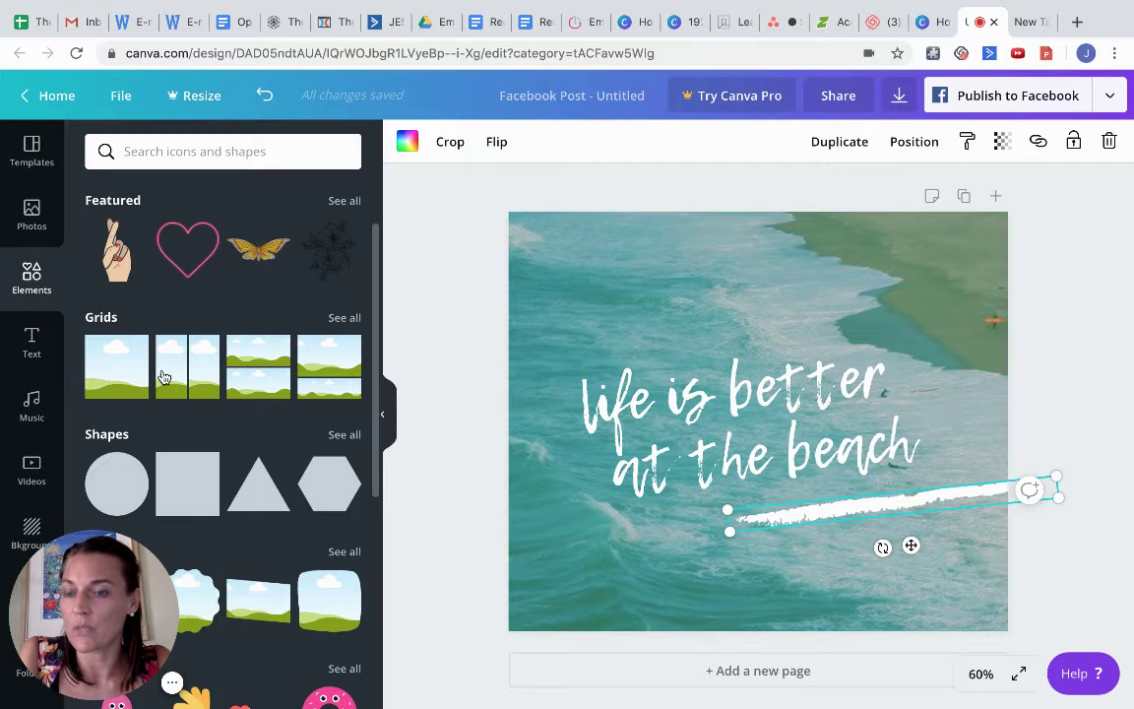
scroll(286, 440, "down", 3)
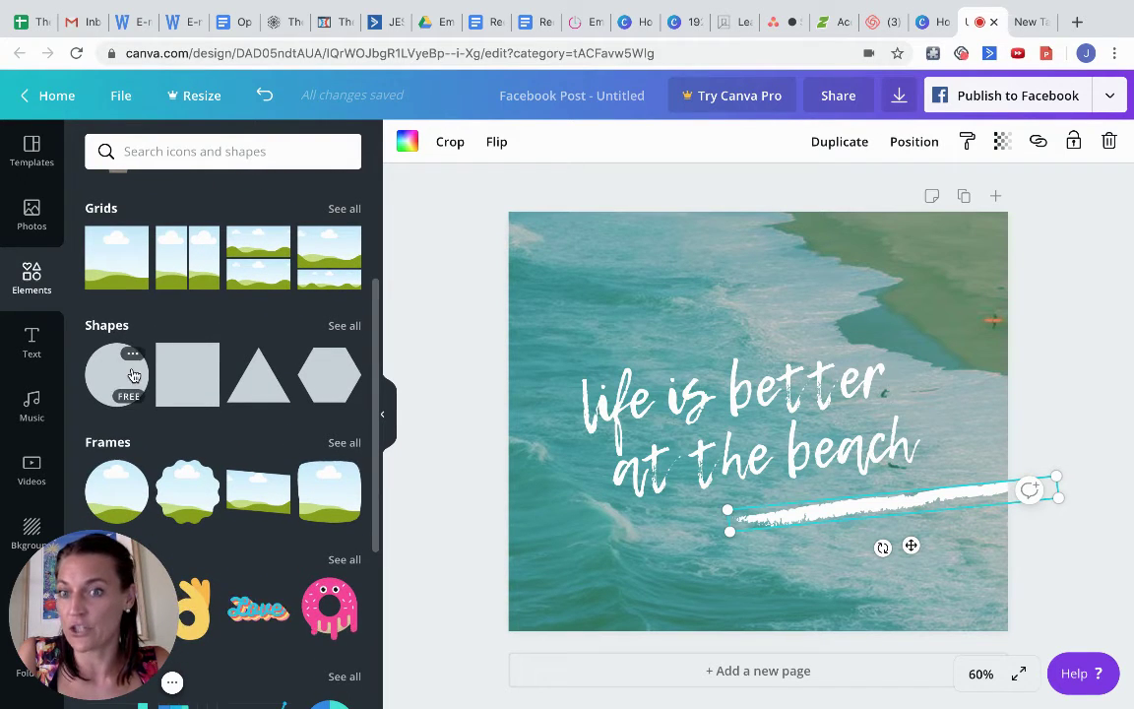
left_click(345, 325)
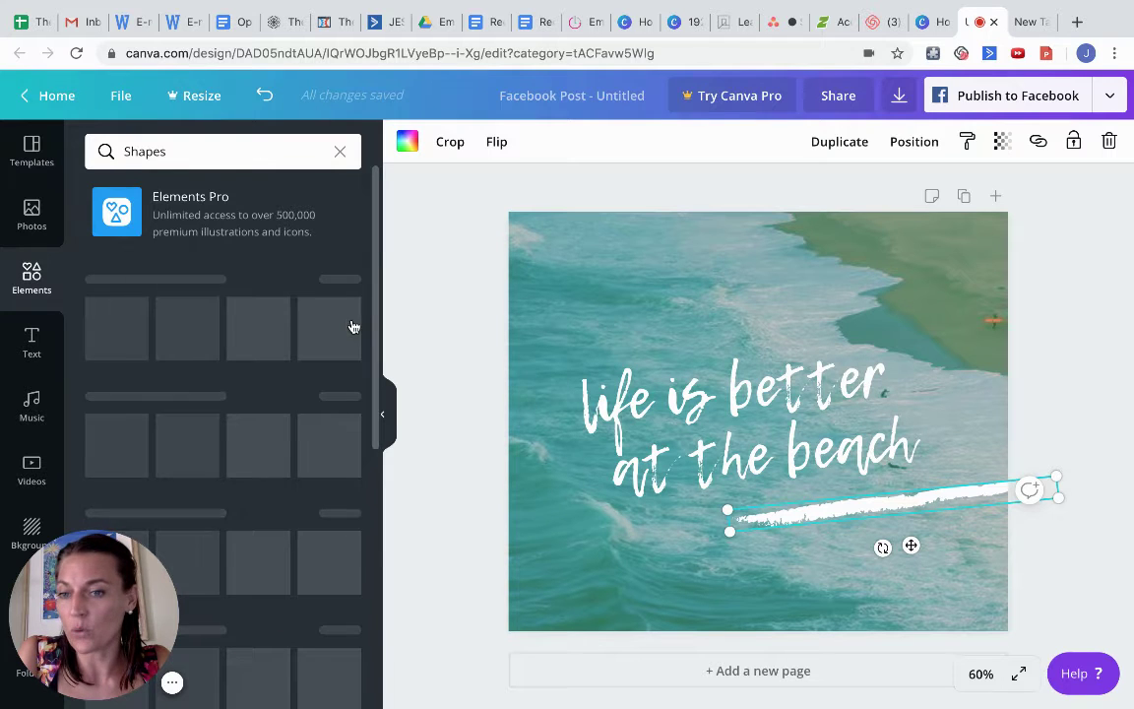
scroll(251, 529, "down", 2)
scroll(251, 529, "down", 3)
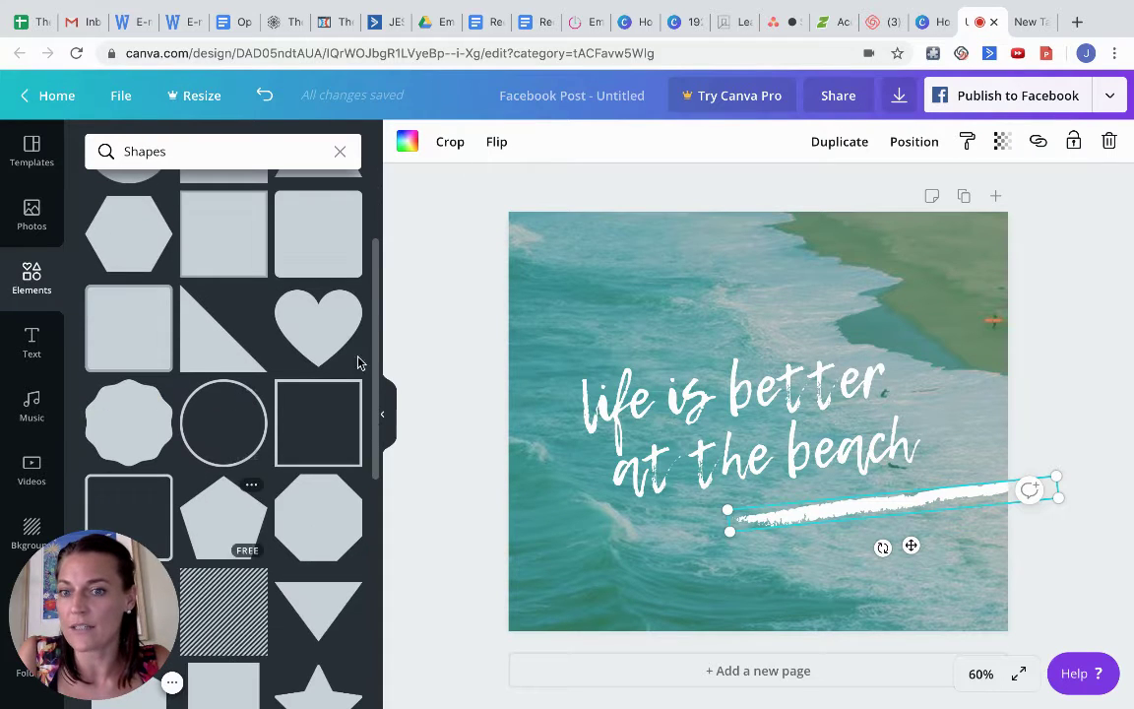
left_click_drag(563, 297, 620, 330)
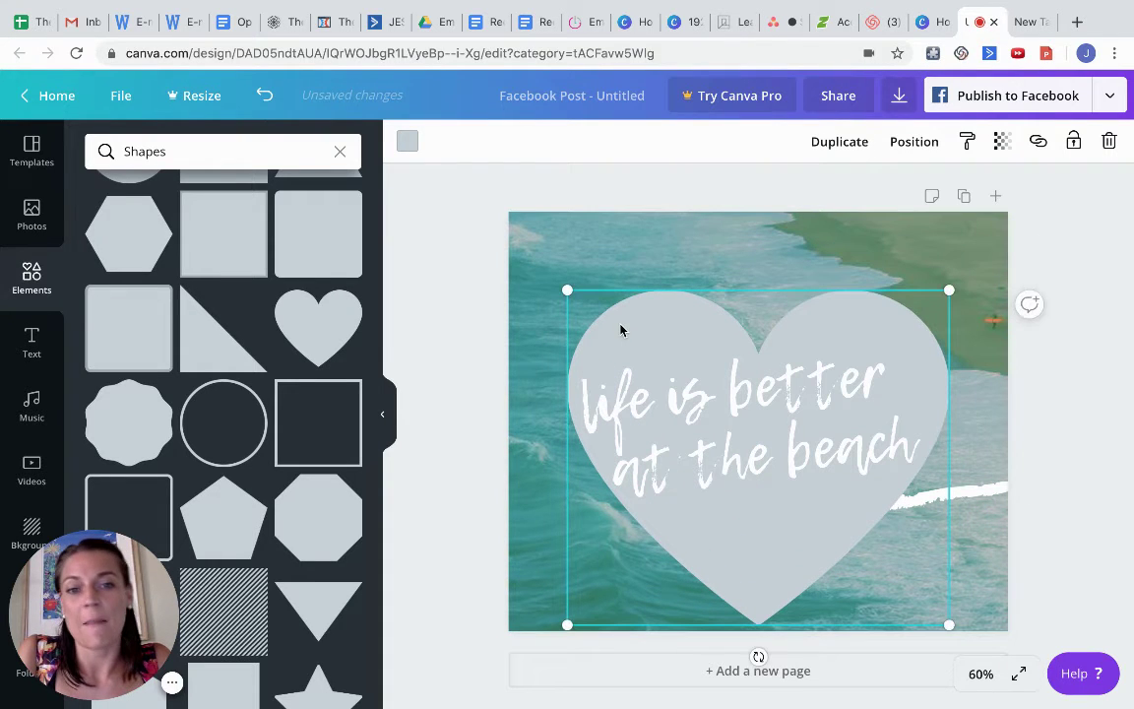
Recolor the heart with the light coral red from the default colors.
left_click(406, 143)
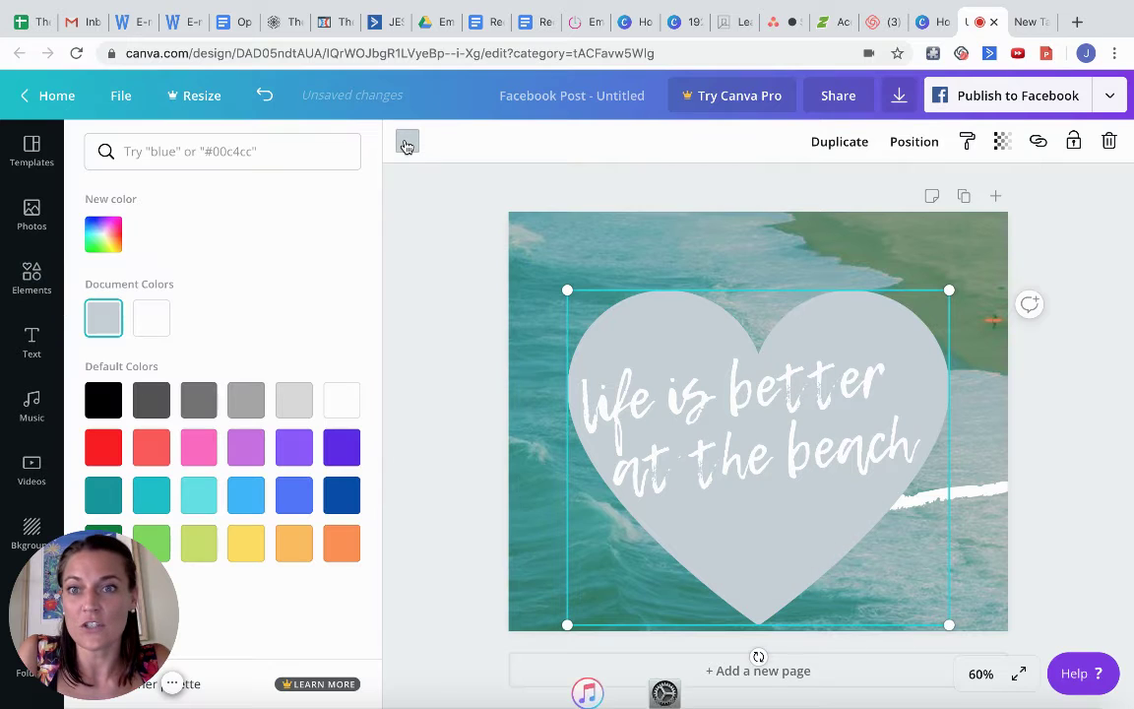
left_click(95, 449)
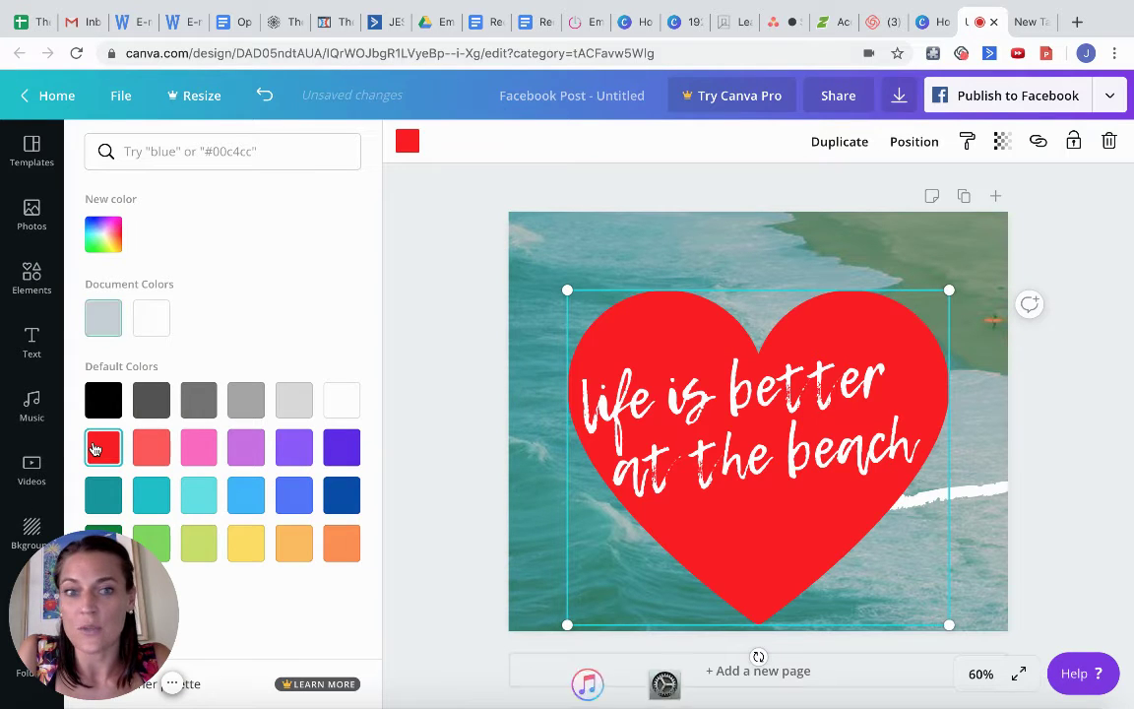
left_click(149, 448)
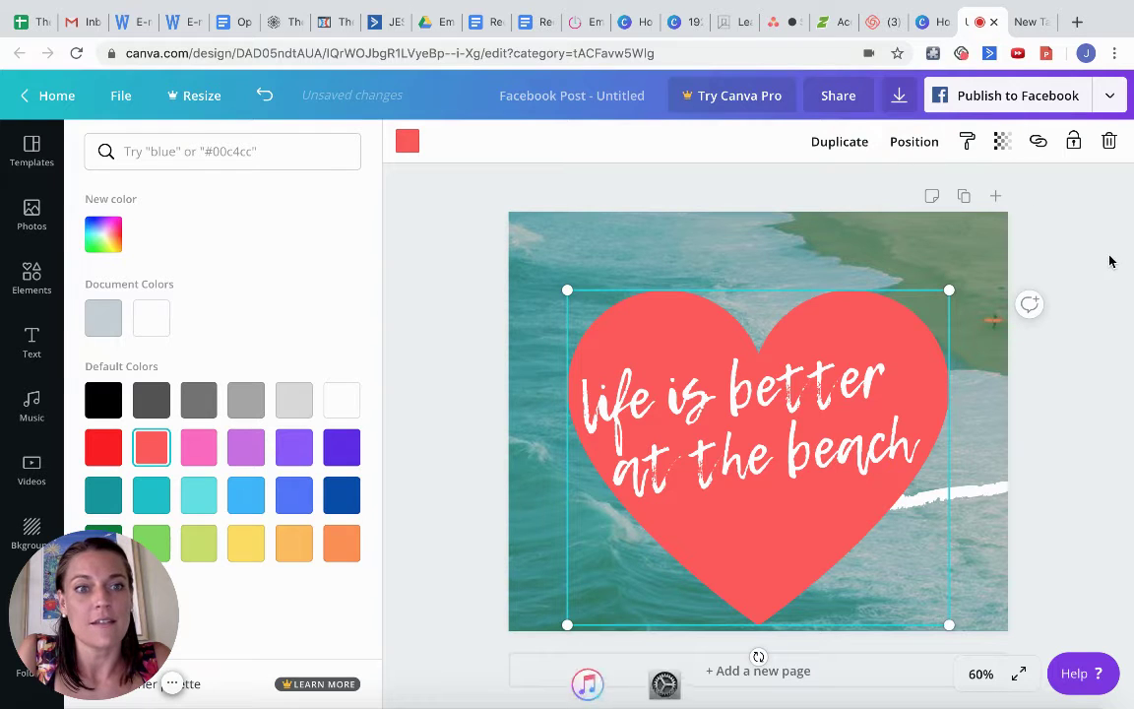
key("Escape")
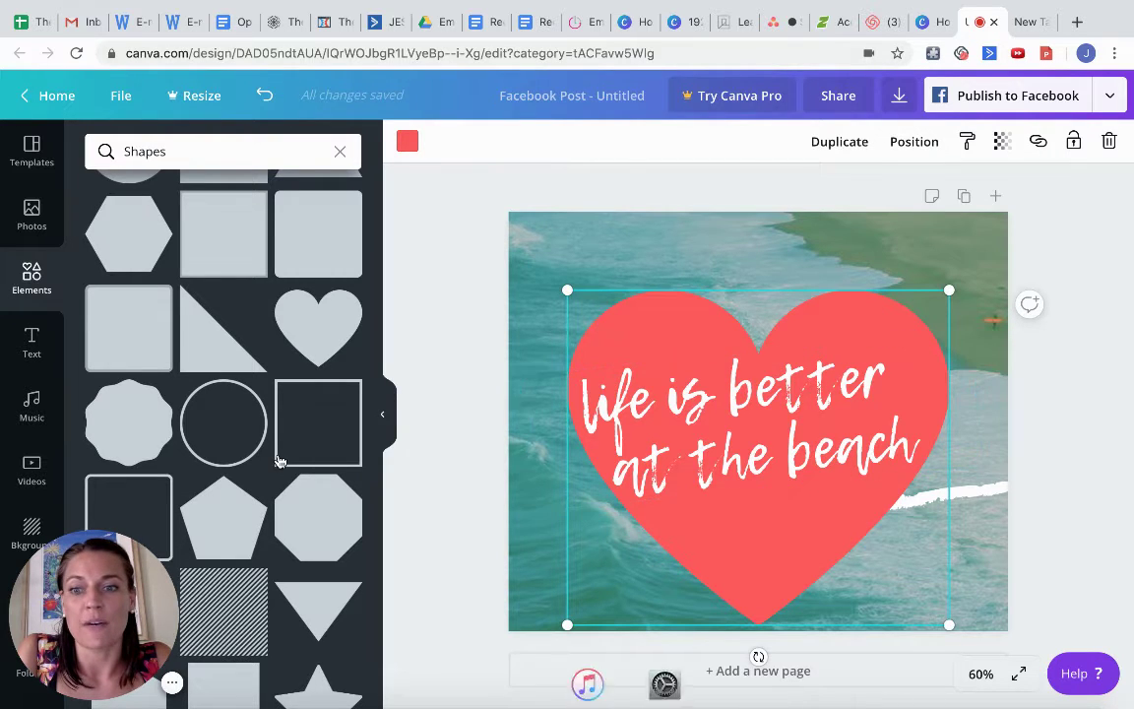
Enlarge the heart so it spans most of the page and set its transparency to 56.
scroll(279, 461, "down", 5)
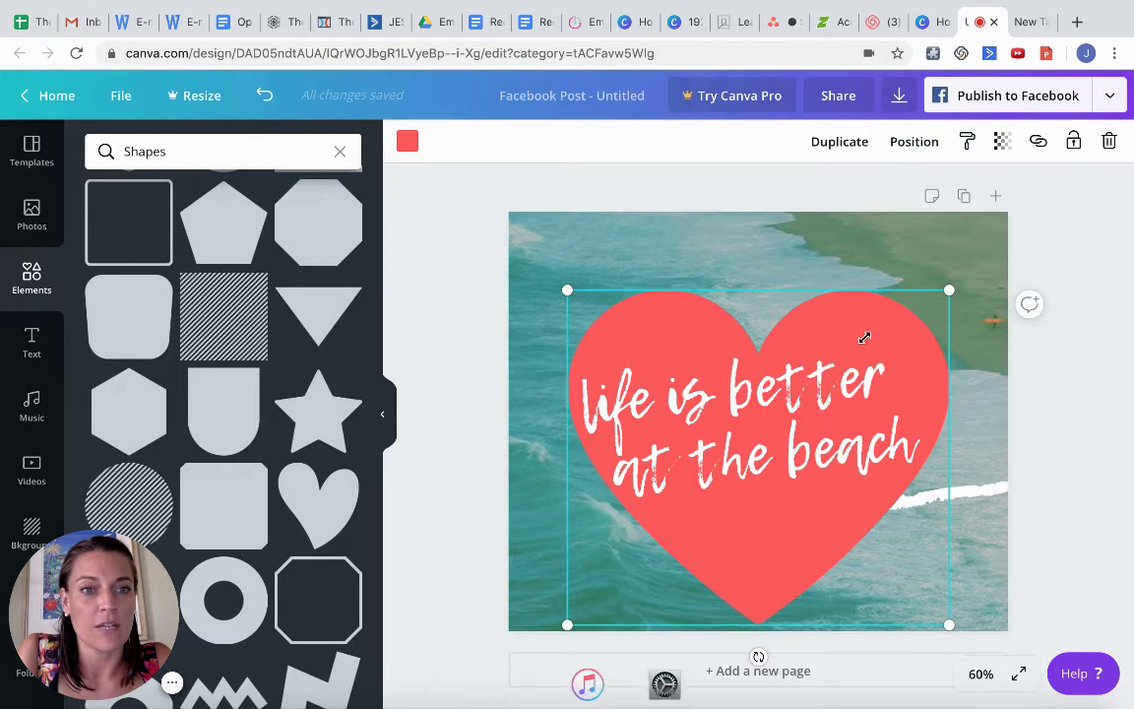
left_click_drag(950, 288, 989, 228)
left_click_drag(894, 316, 847, 331)
left_click(1002, 141)
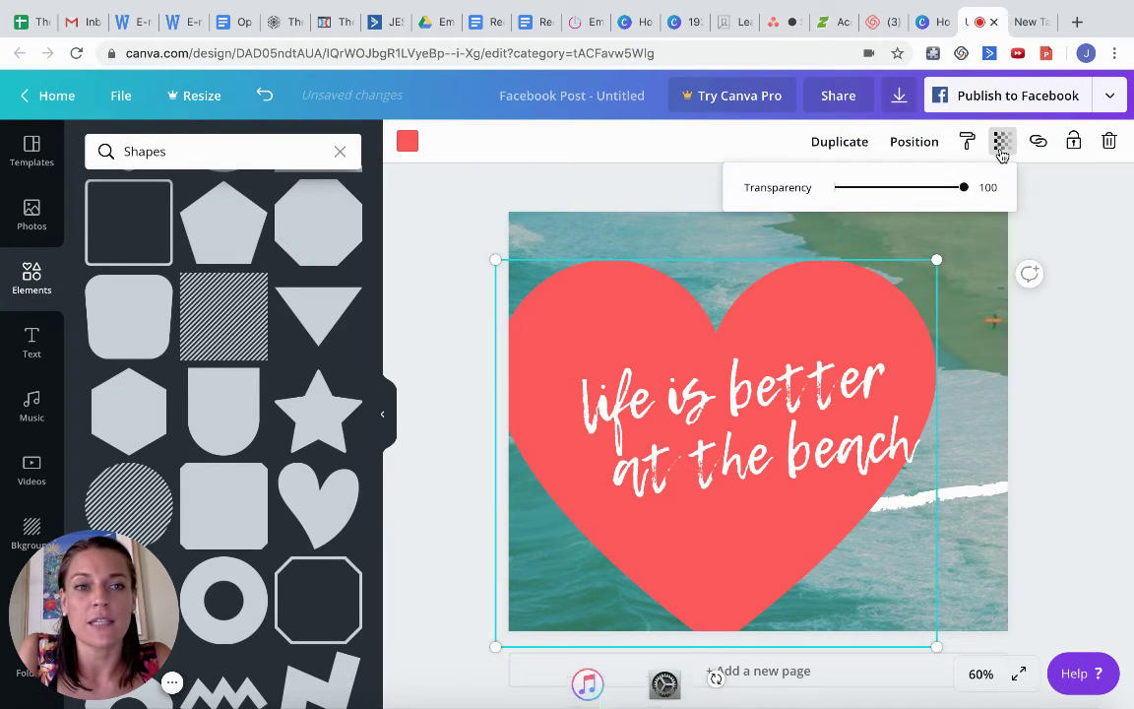
left_click_drag(964, 187, 908, 187)
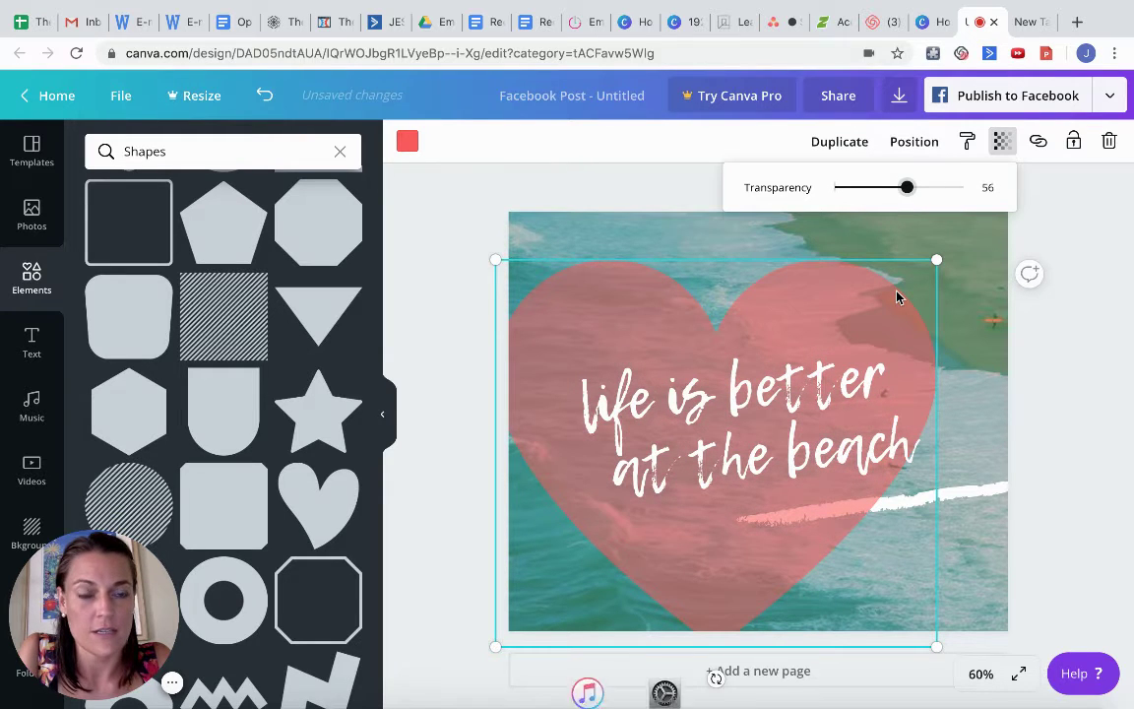
Align the heart to the center and middle of the page.
left_click(910, 144)
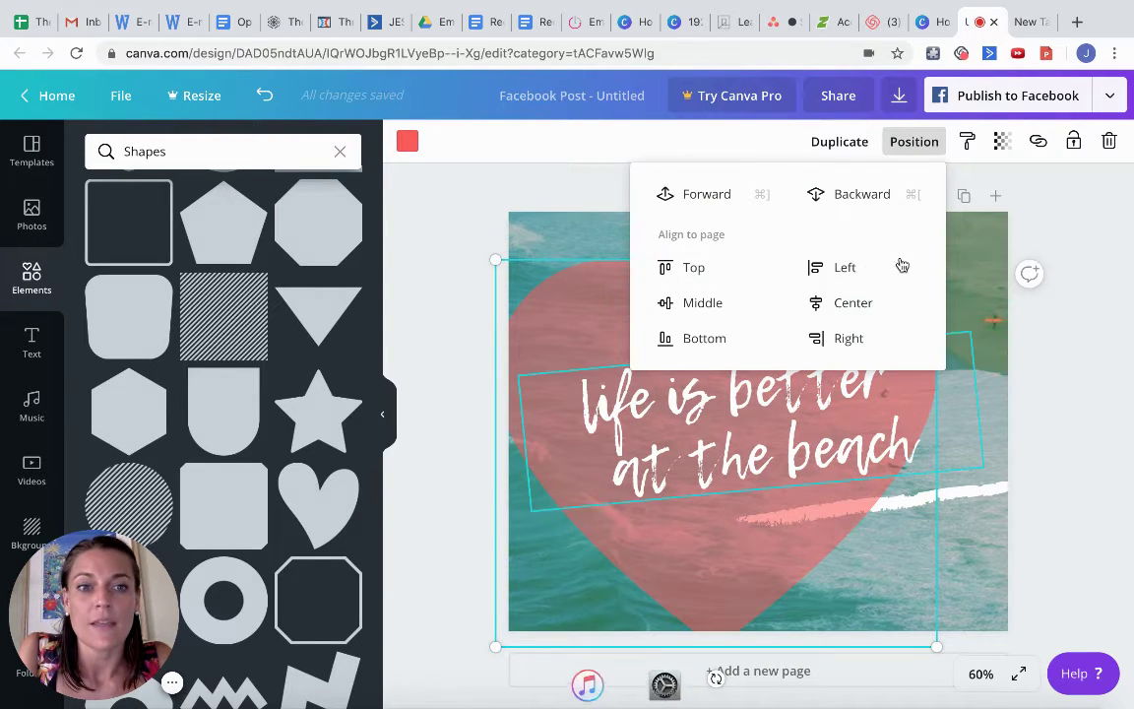
left_click(856, 312)
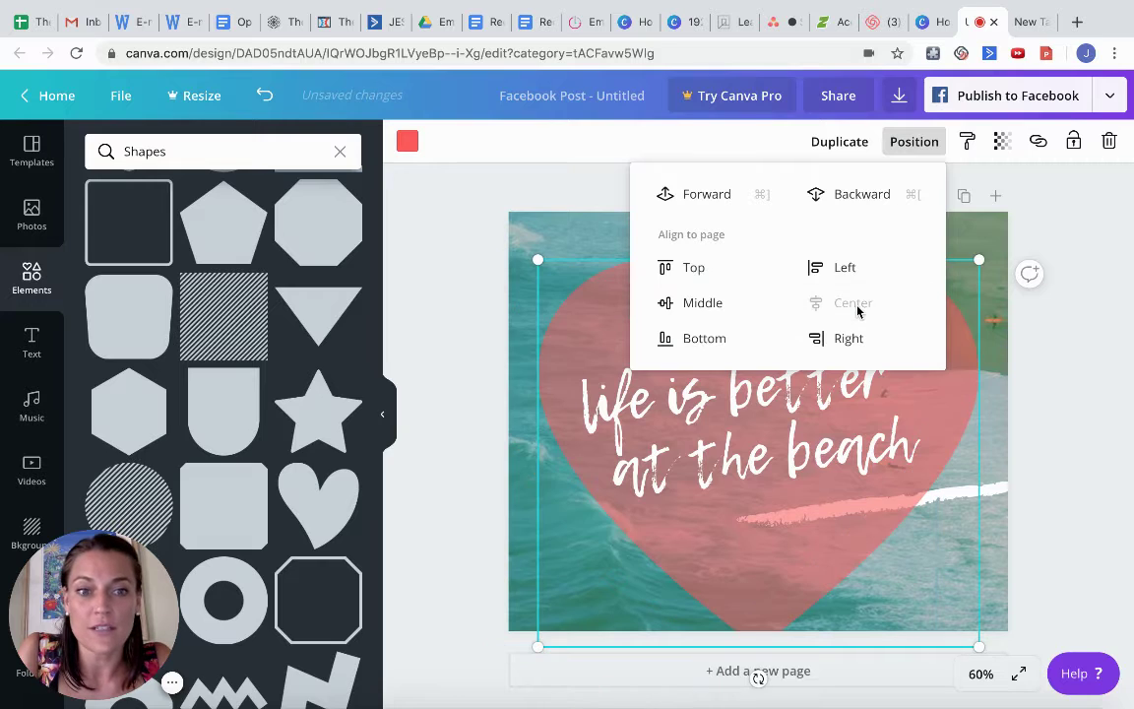
left_click(699, 305)
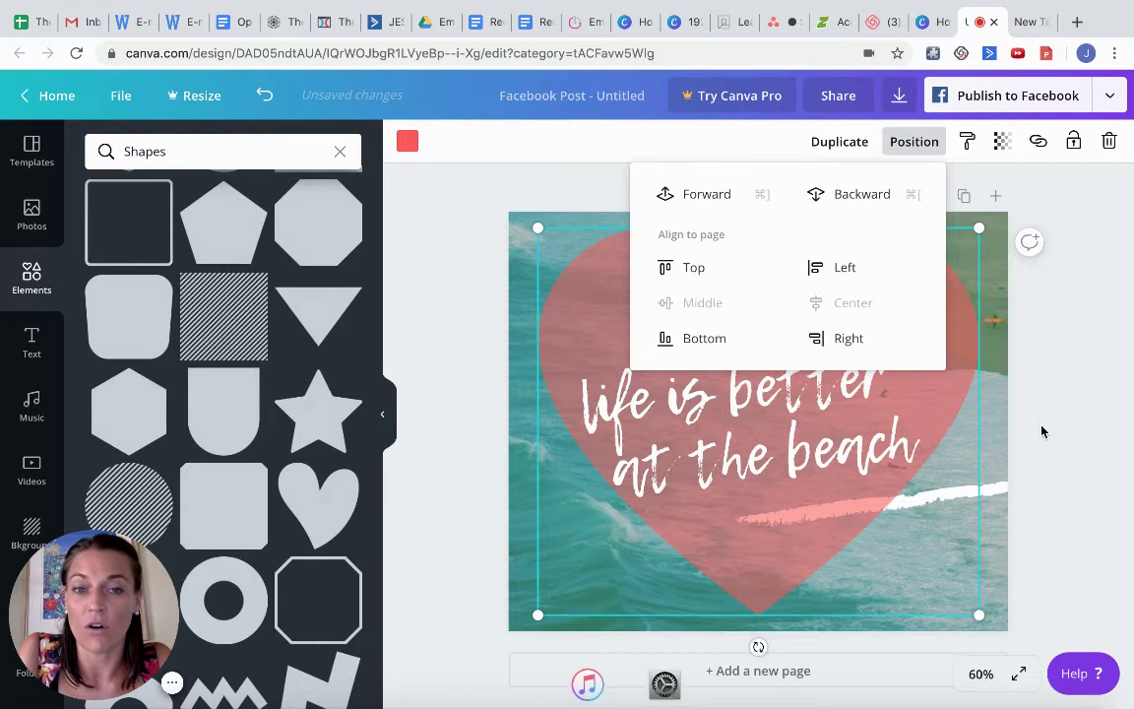
left_click(1068, 411)
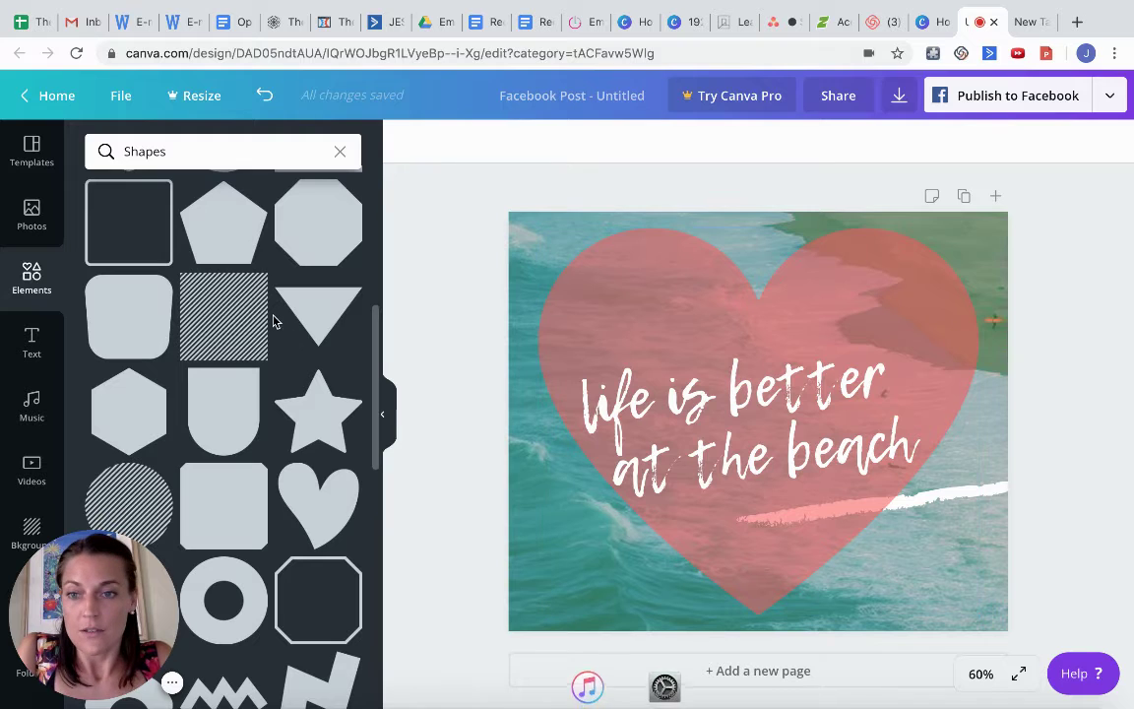
scroll(246, 356, "down", 3)
scroll(248, 366, "down", 1)
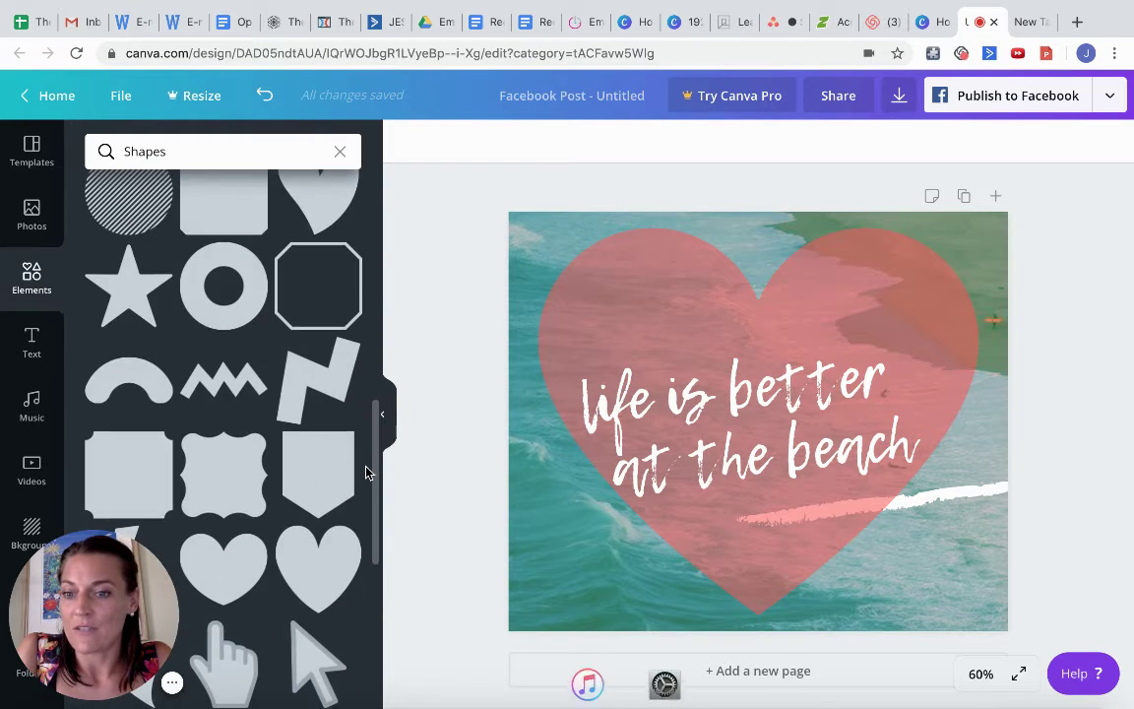
left_click(32, 342)
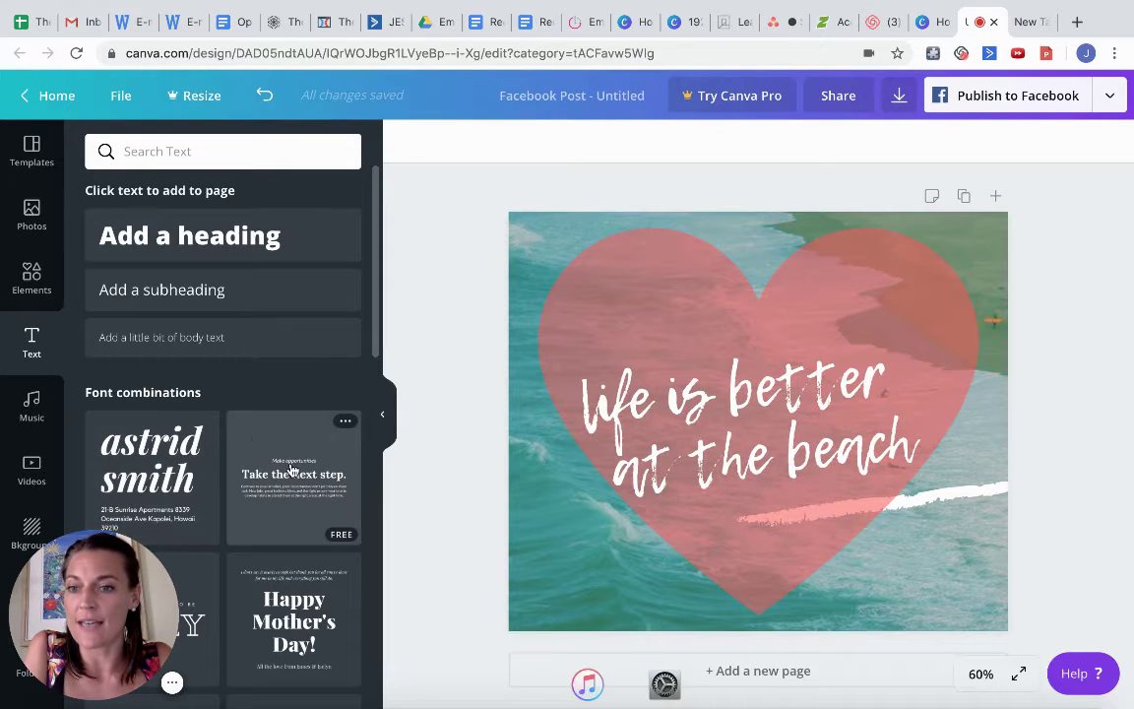
scroll(299, 473, "down", 3)
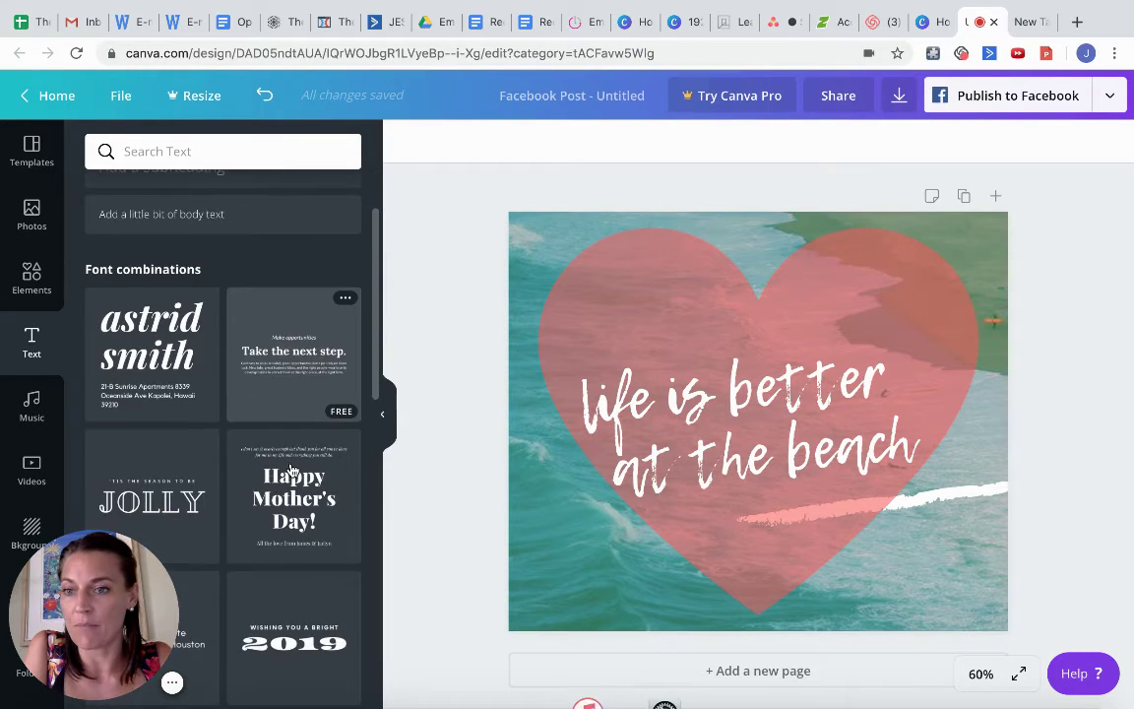
Set the font of the whole "life is better at the beach" text to 5Mikrodotz and move the text slightly up and right within the heart.
left_click(708, 433)
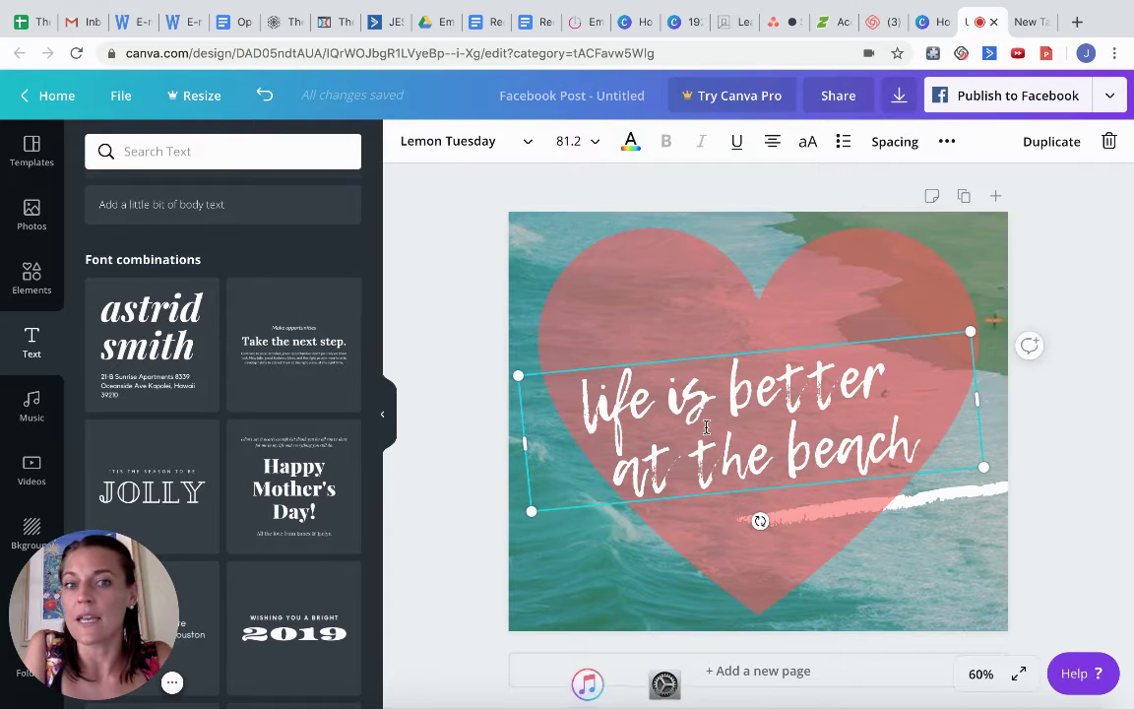
double_click(708, 433)
triple_click(706, 427)
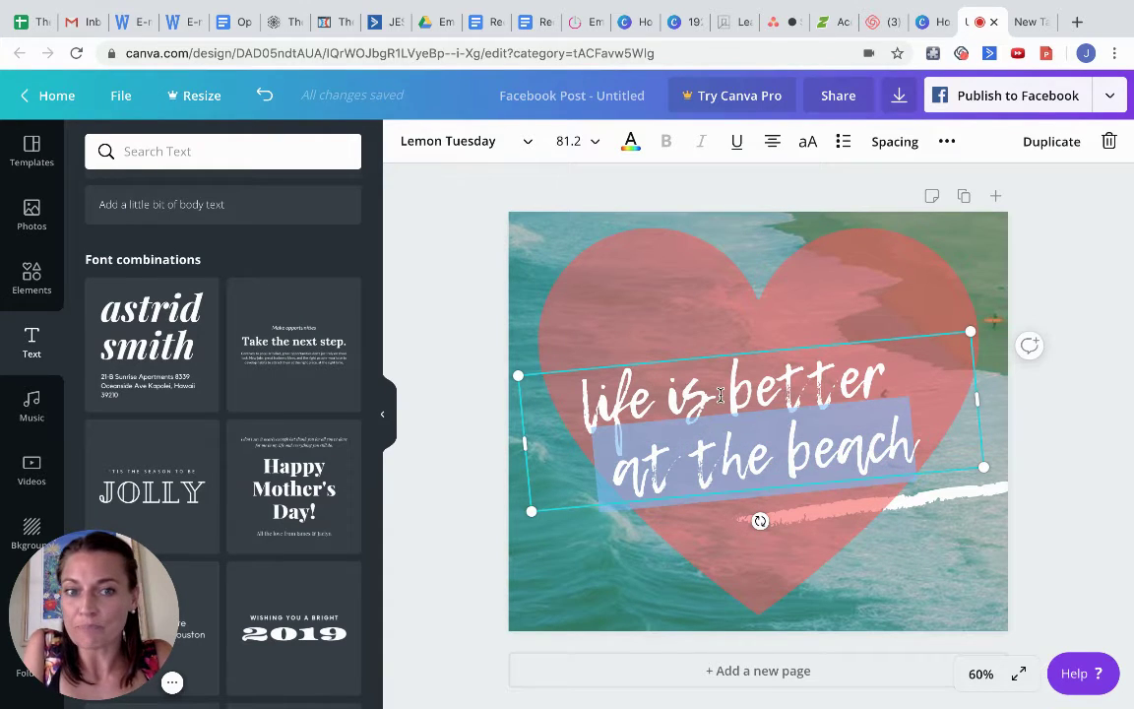
double_click(720, 395)
left_click_drag(571, 370, 913, 445)
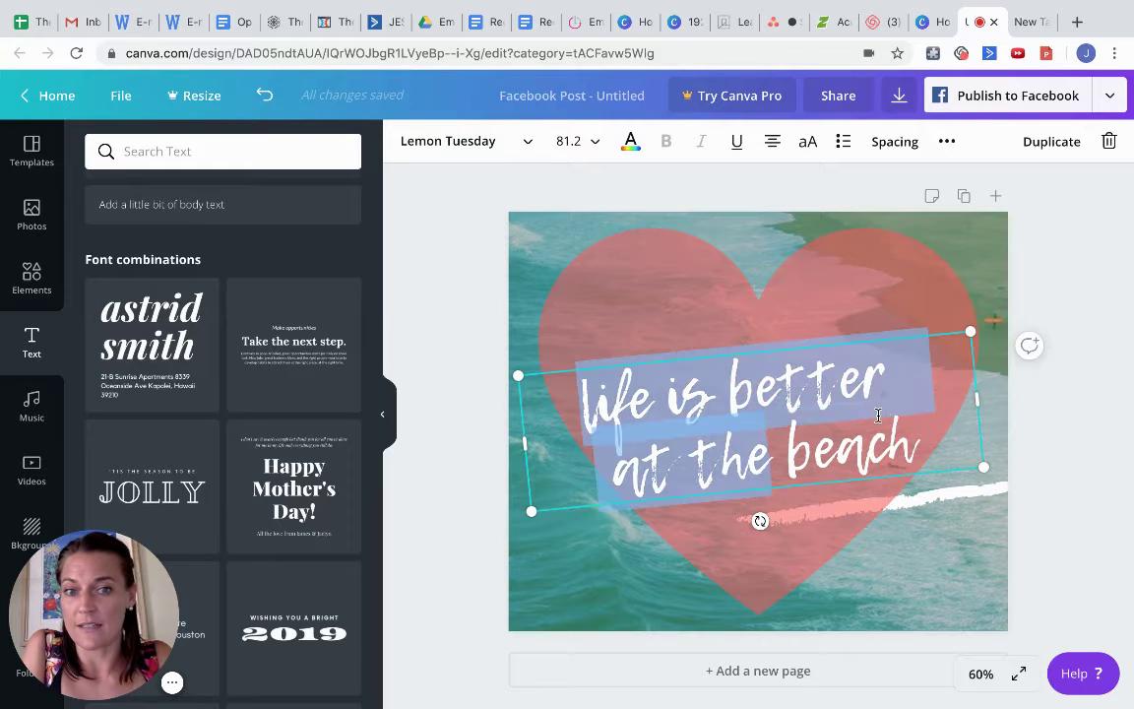
left_click(470, 146)
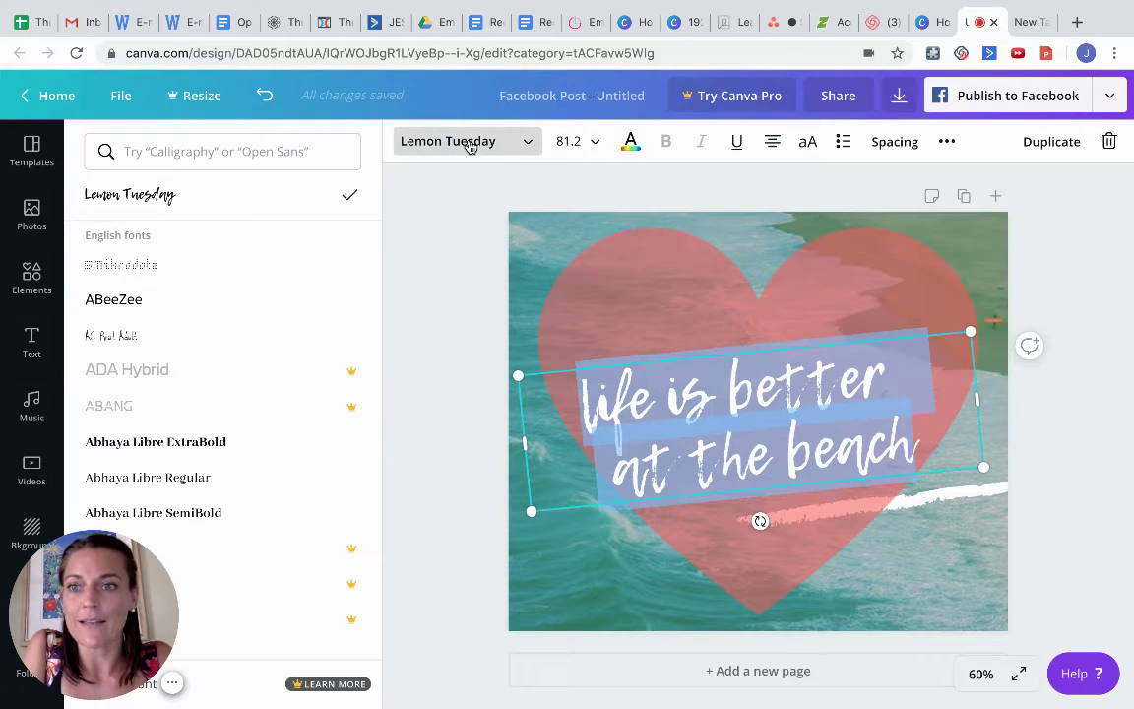
left_click(174, 210)
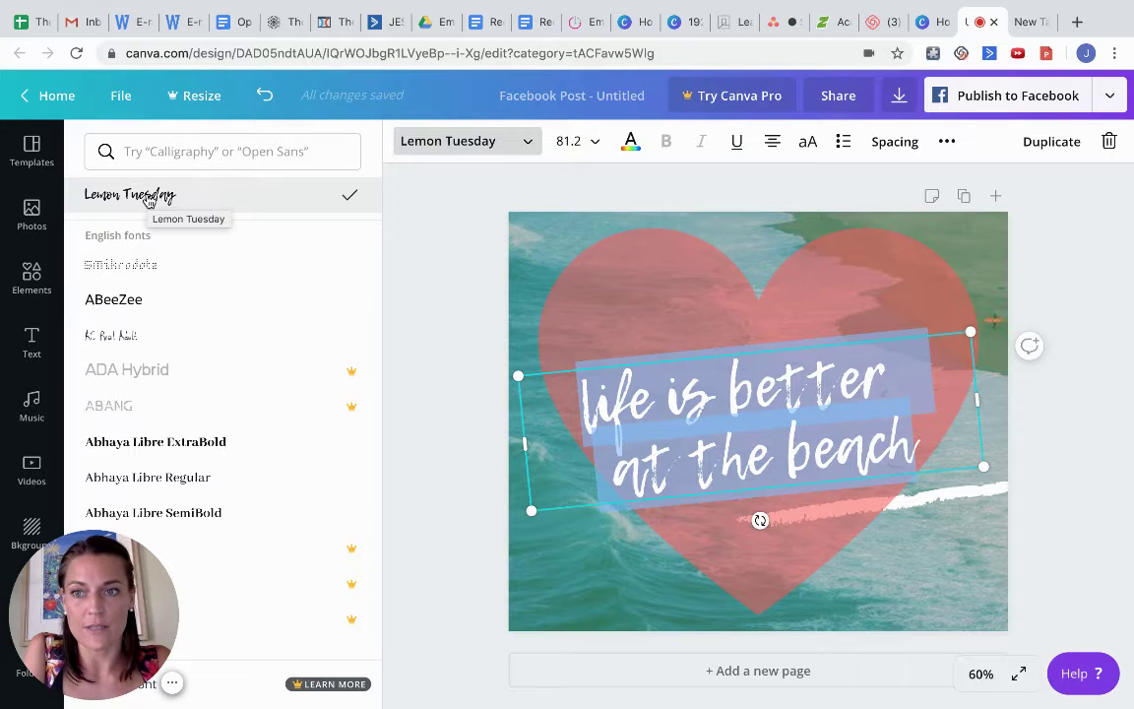
left_click(148, 201)
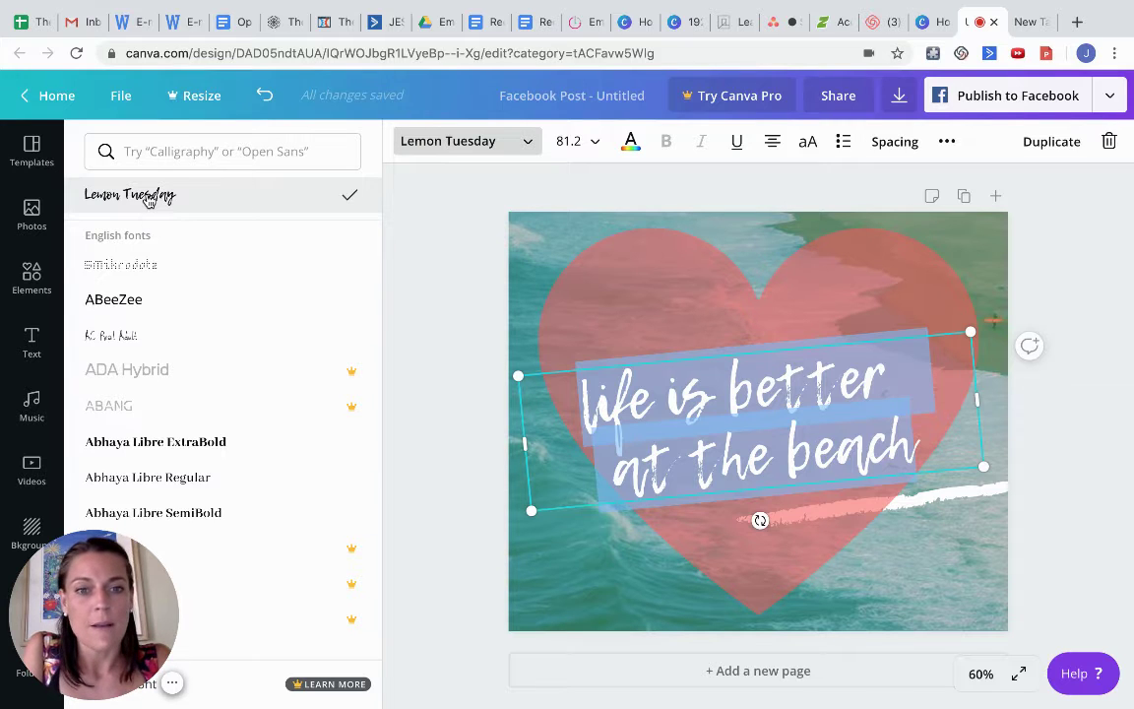
left_click(143, 319)
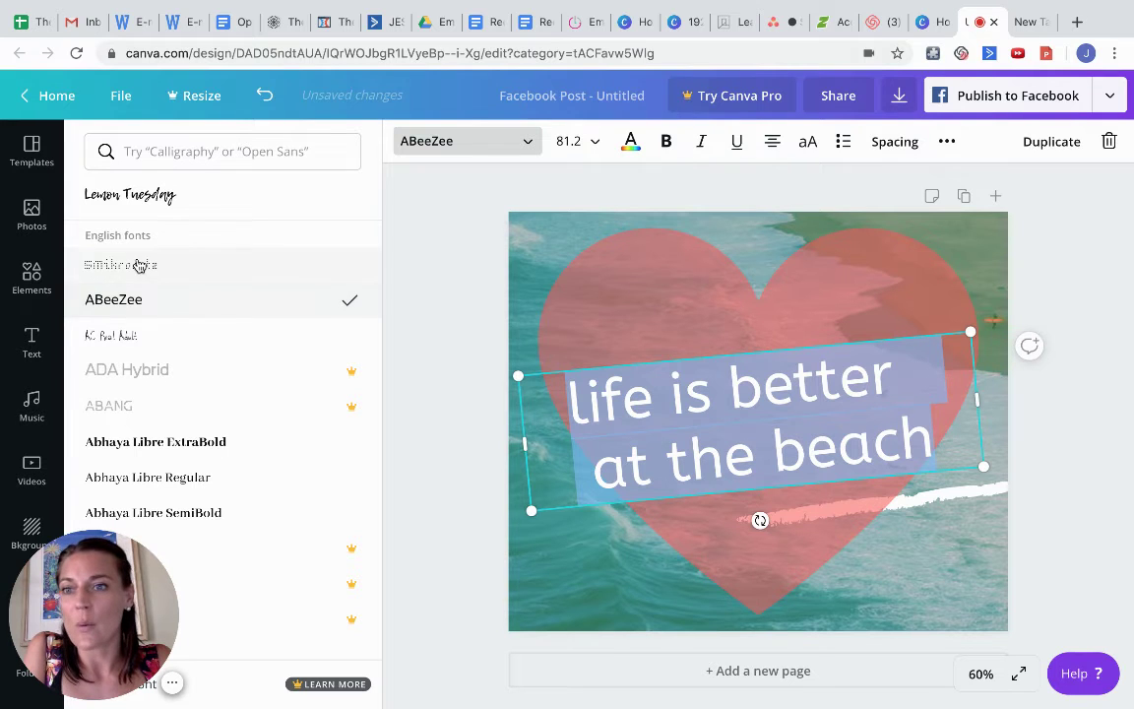
left_click(139, 266)
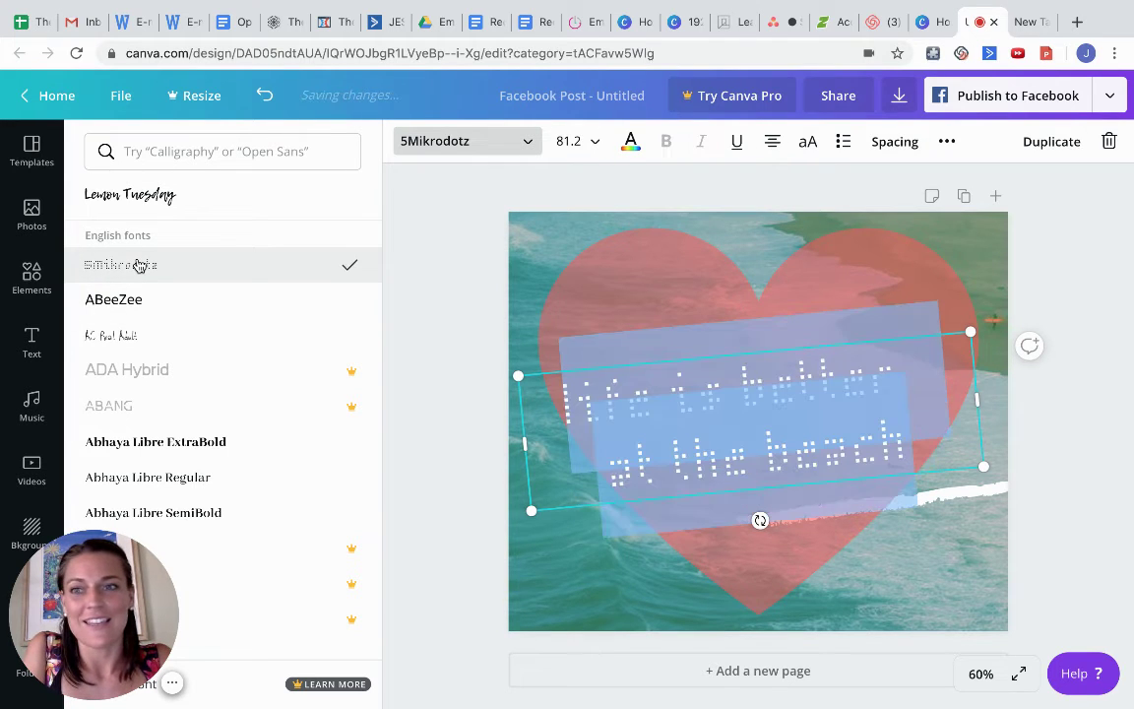
left_click(466, 328)
left_click(479, 307)
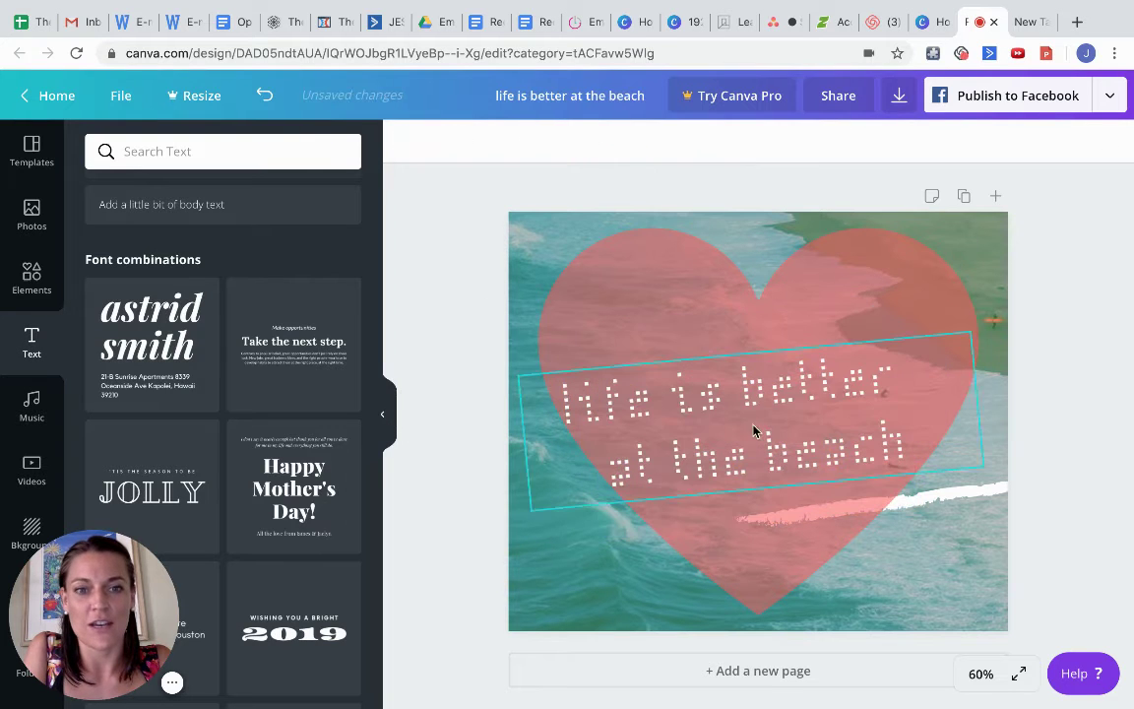
left_click_drag(772, 398, 803, 345)
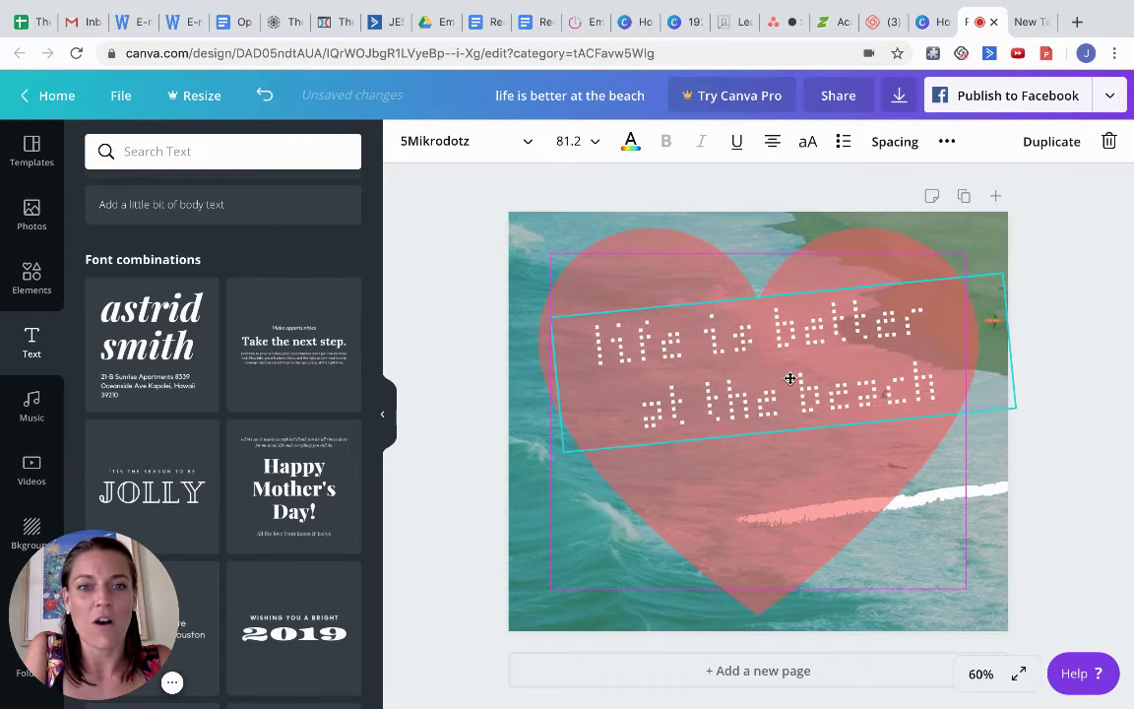
Reposition the background photo within its crop so that water and waves fill the page without any beach, and apply the crop.
double_click(524, 236)
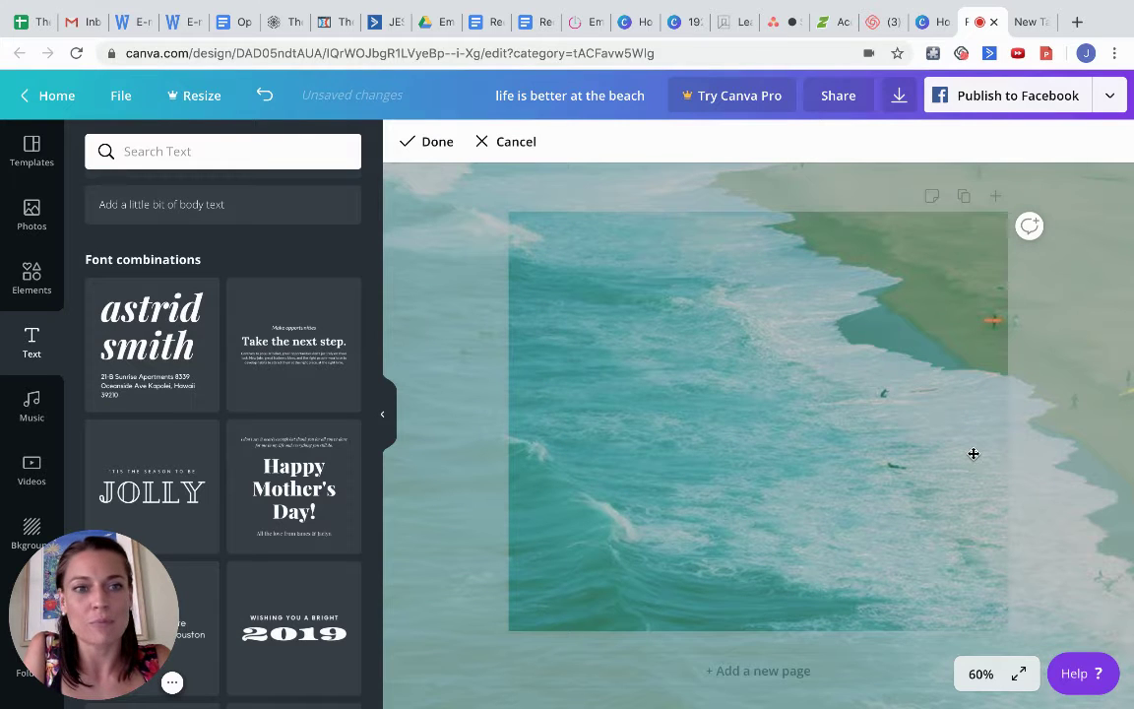
left_click_drag(650, 602, 822, 515)
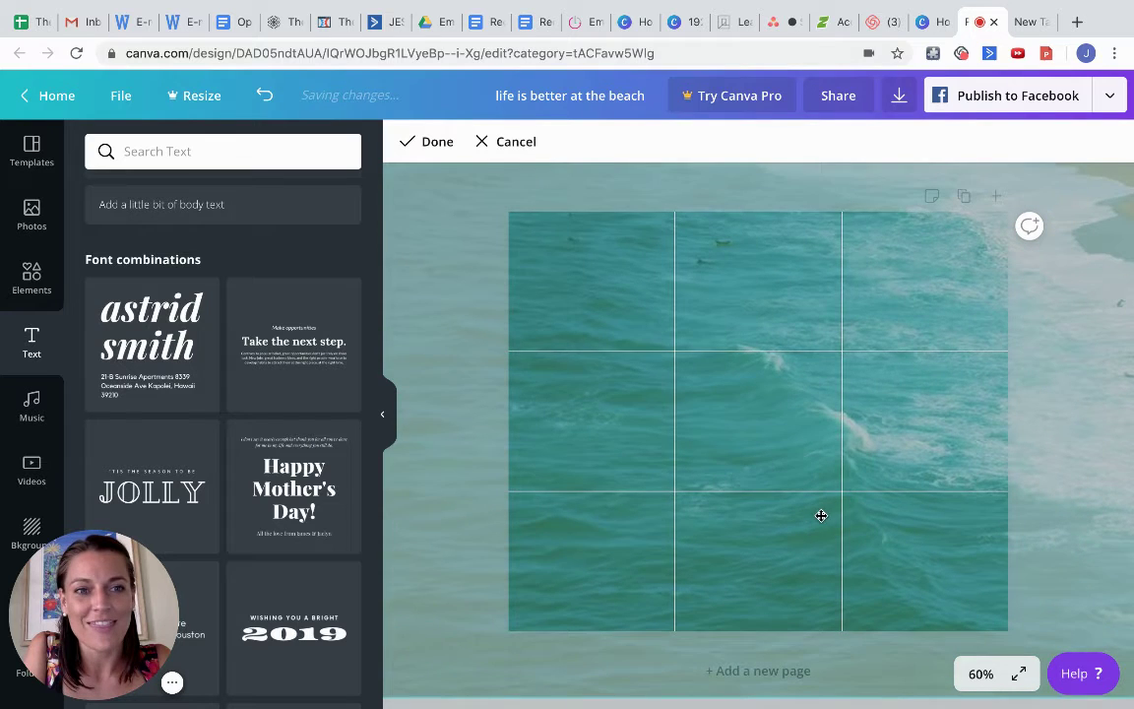
left_click(436, 142)
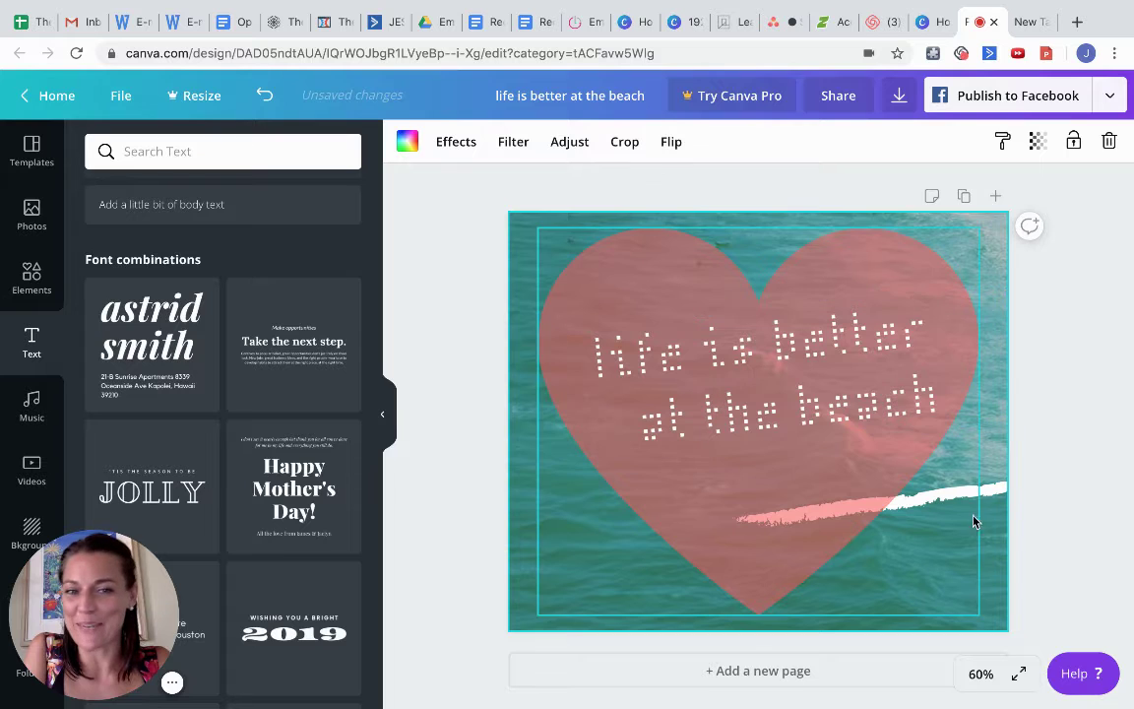
Bring the white brush stroke forward so that it lies in front of the heart.
left_click(995, 492)
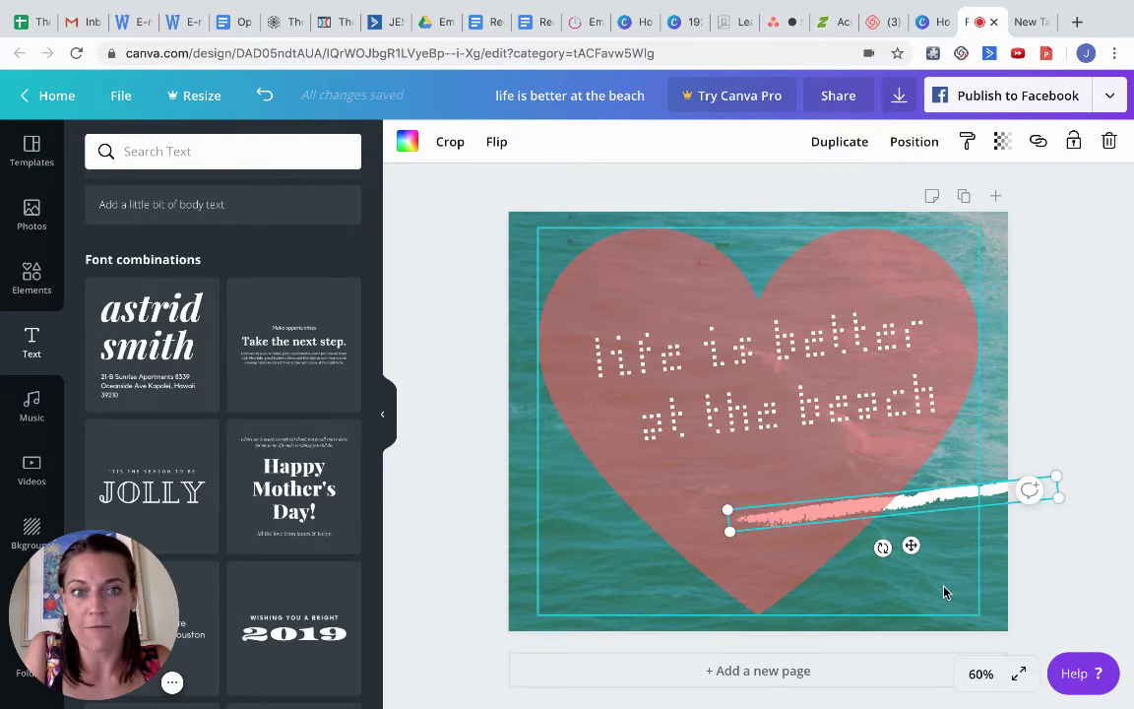
left_click(899, 153)
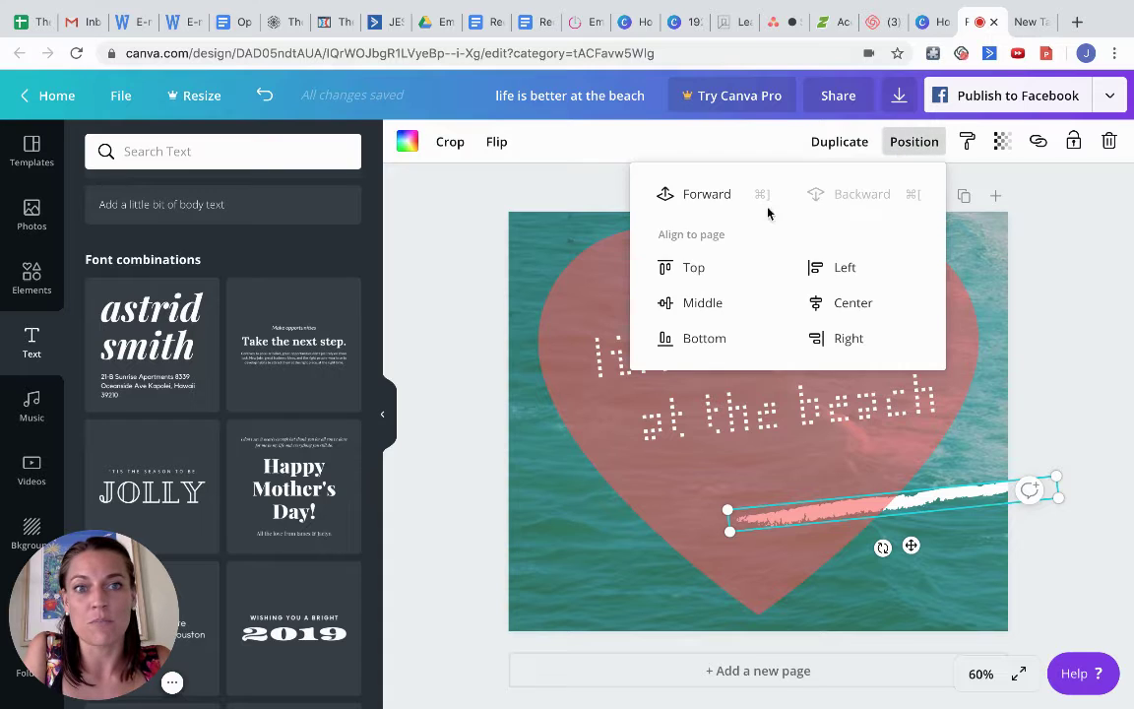
left_click(709, 195)
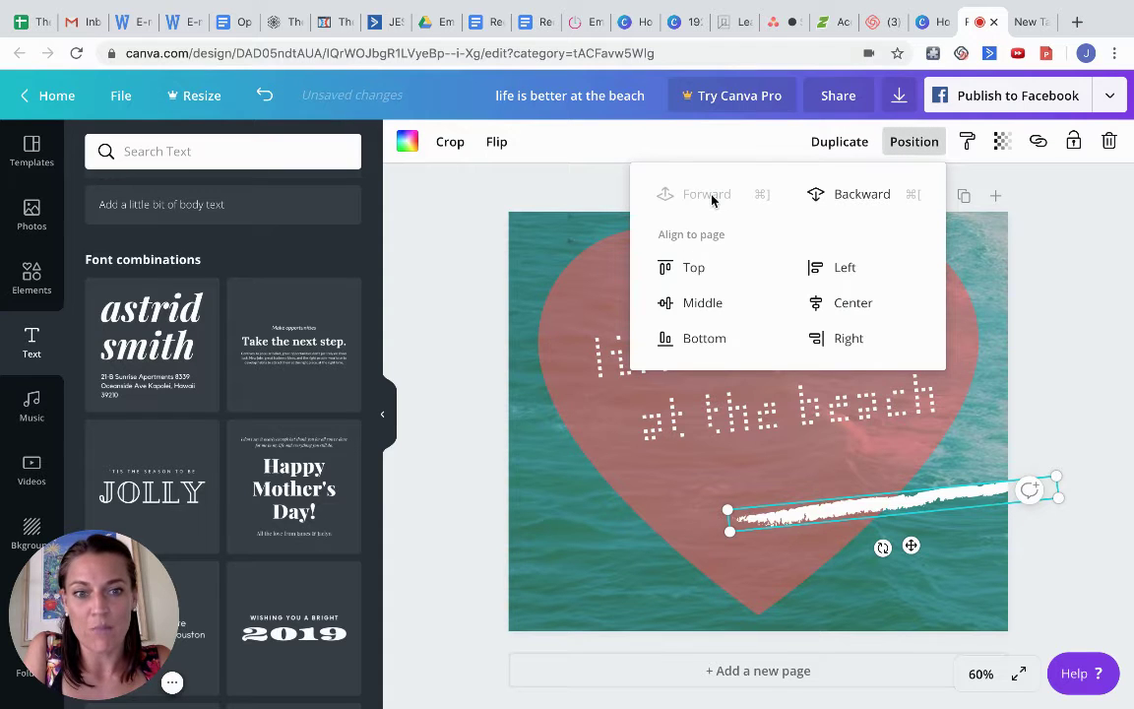
left_click(434, 245)
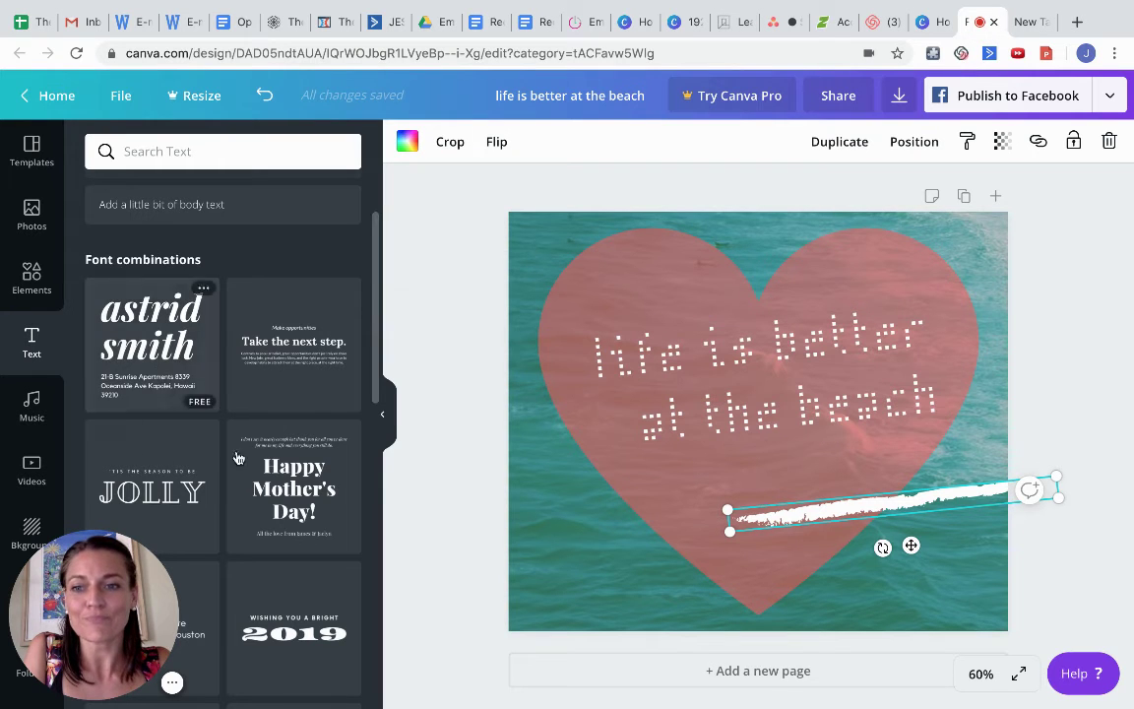
Try the "'Tis the season to be JOLLY" font combination on the page and delete it again.
left_click(167, 496)
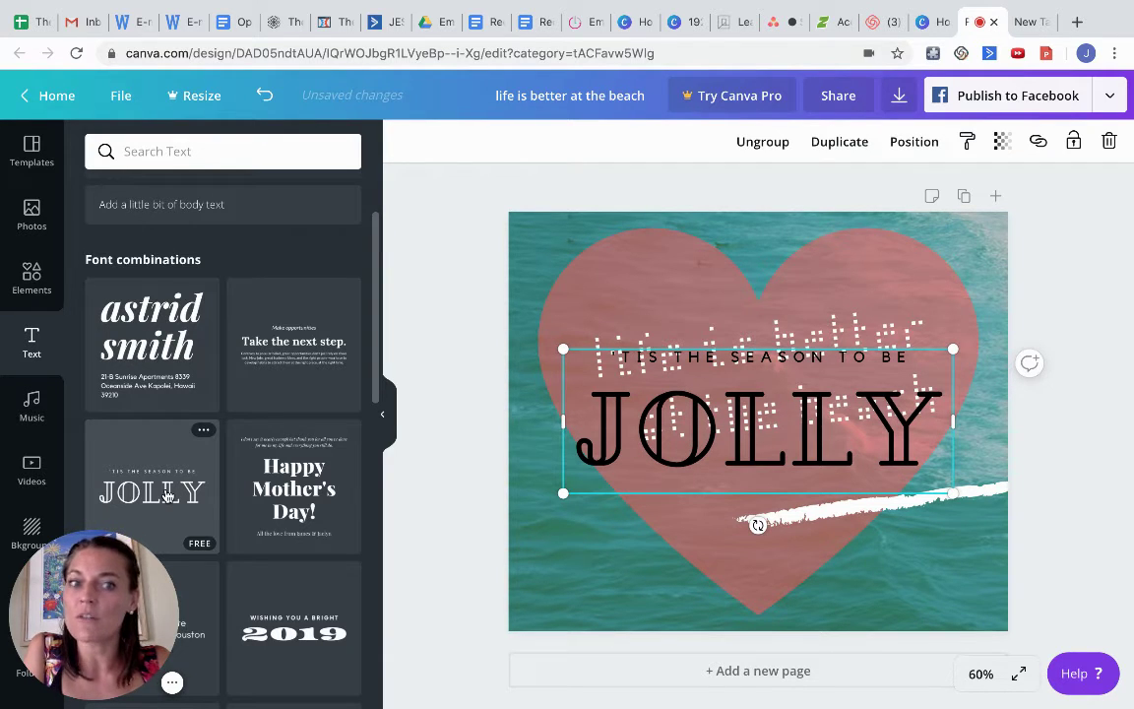
key("Delete")
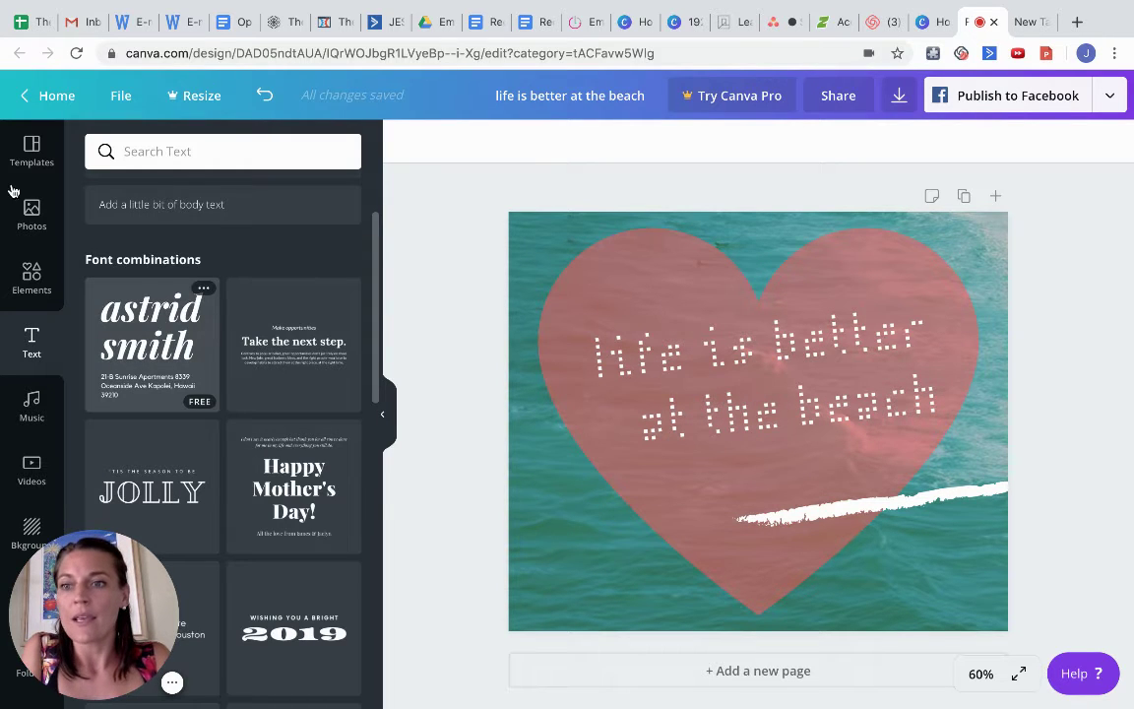
Show the trending stock photos and add a second page to the design.
left_click(17, 217)
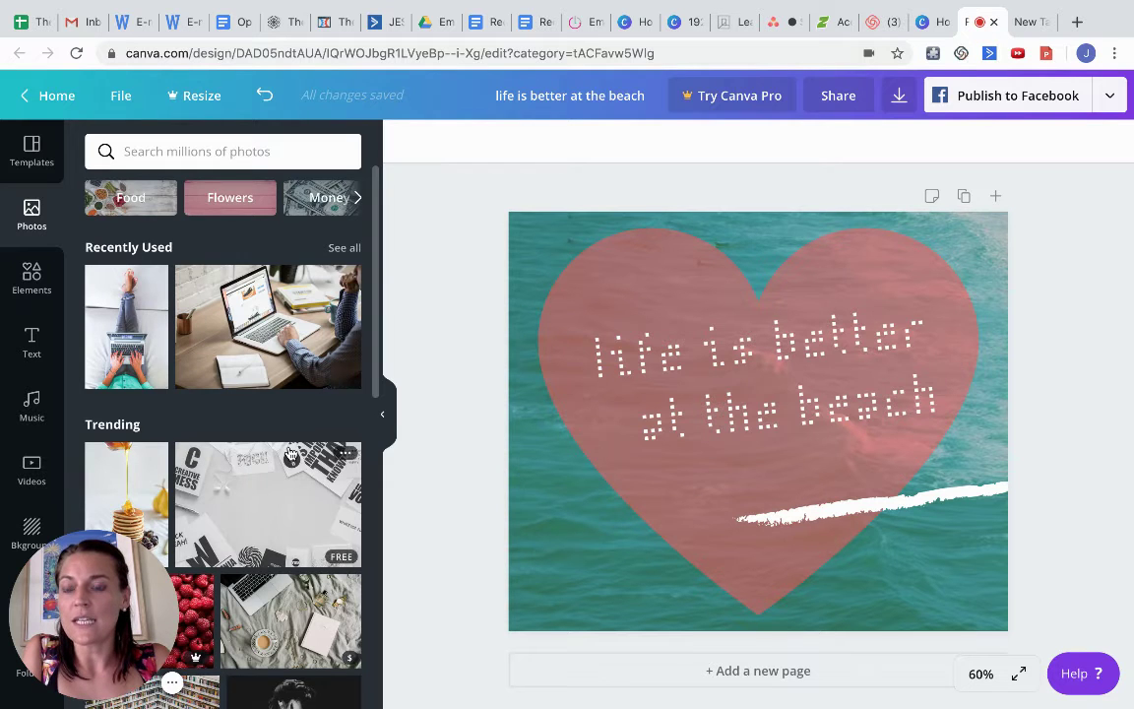
scroll(292, 454, "down", 3)
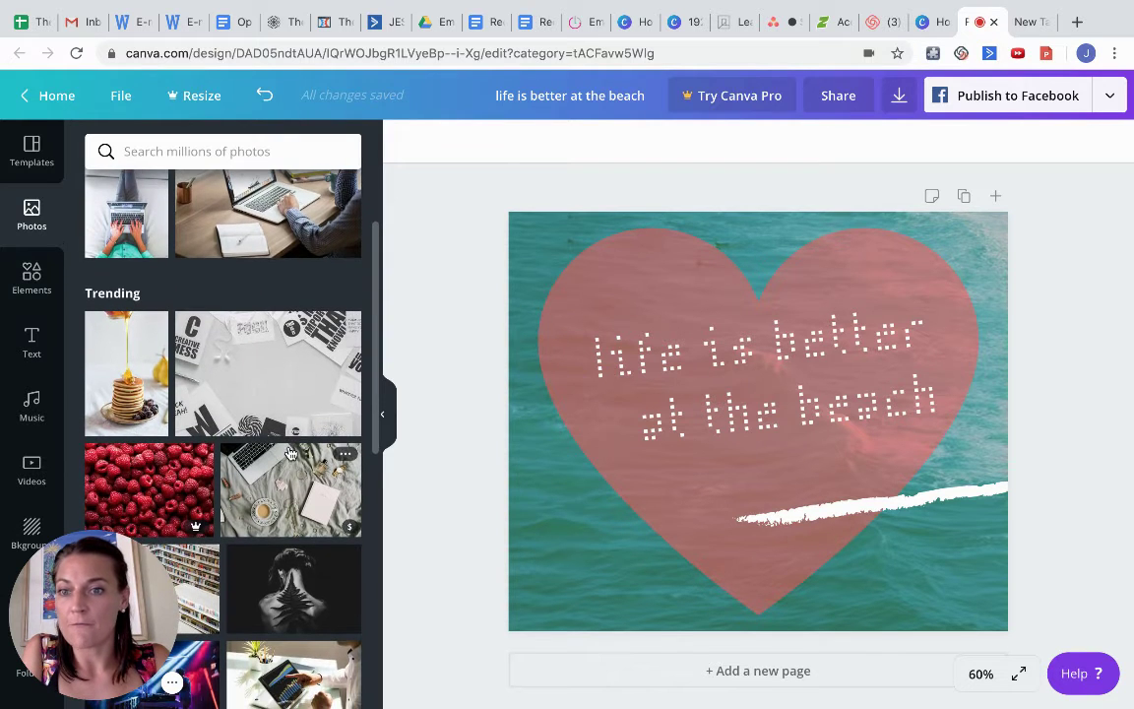
scroll(291, 454, "down", 3)
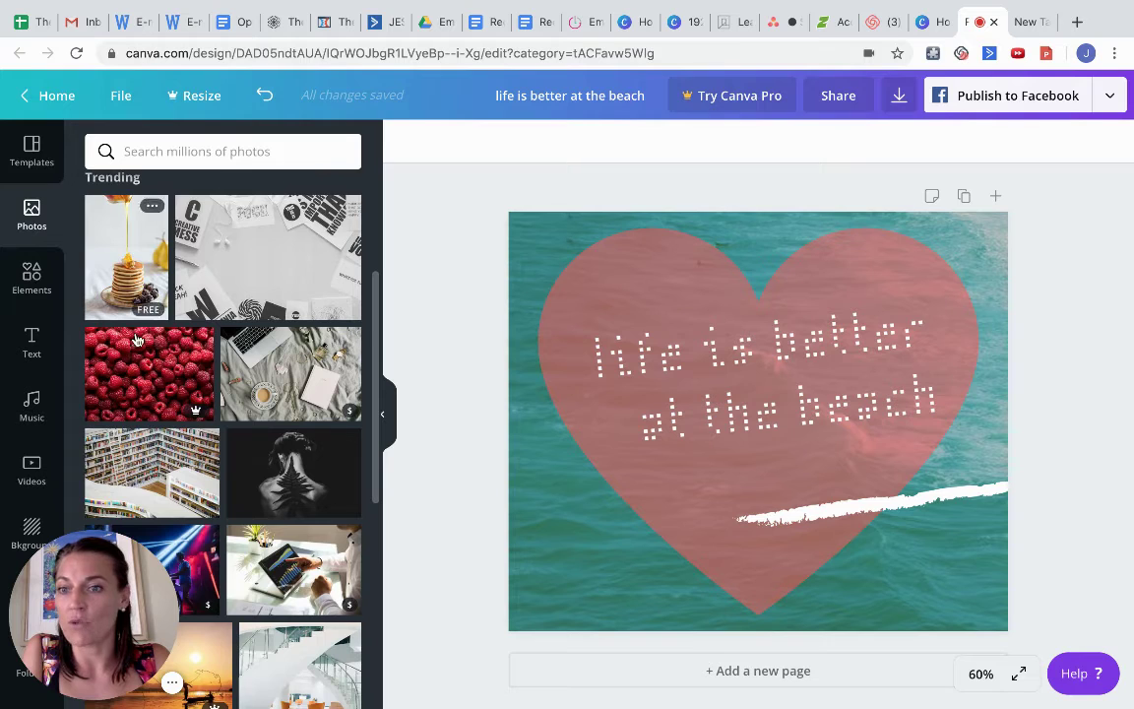
left_click_drag(185, 381, 168, 351)
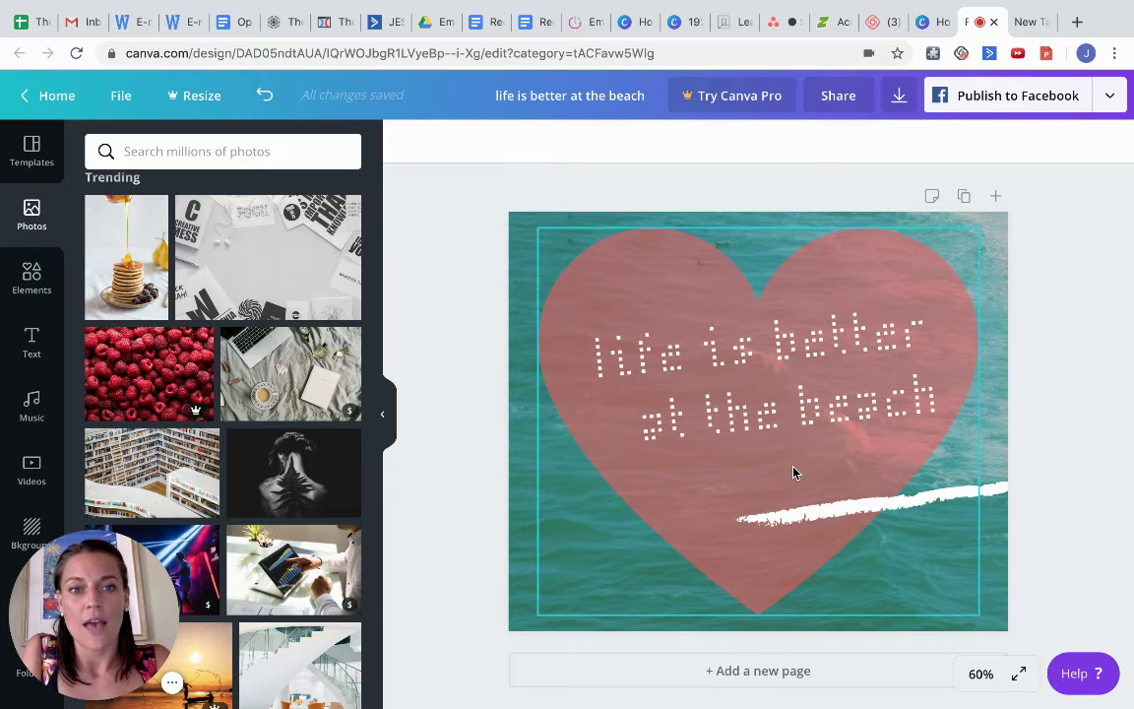
scroll(793, 471, "down", 1)
left_click(755, 666)
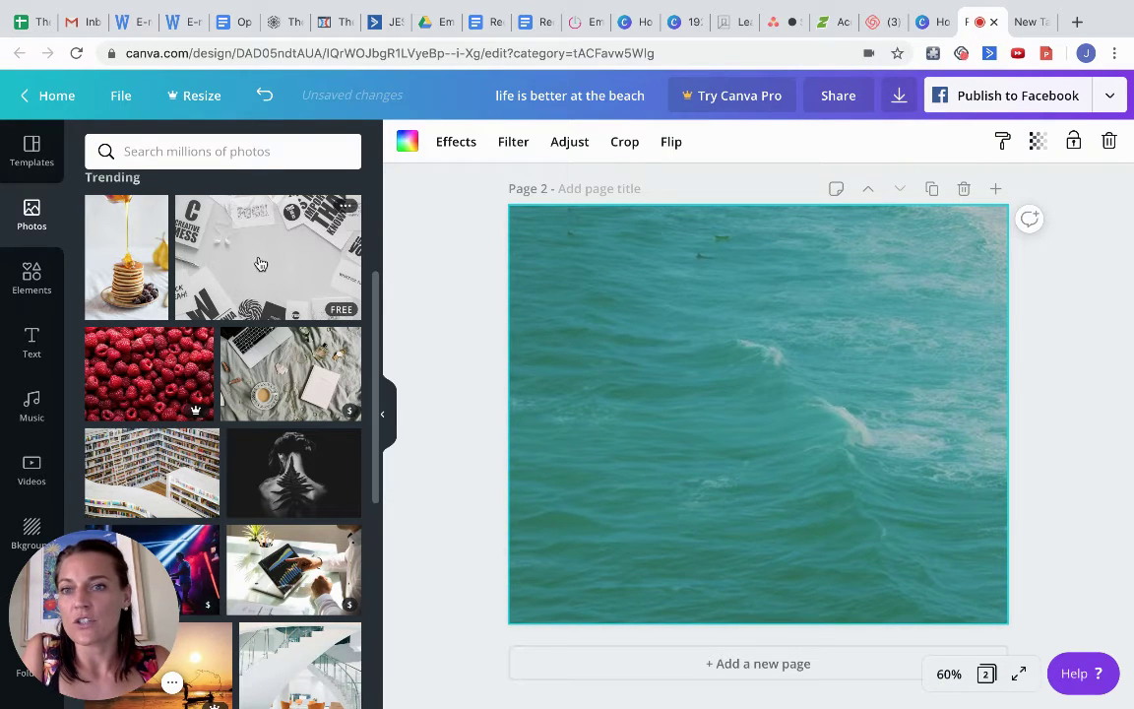
Place the black-and-white "Creative Mess" desk photo on page 2 and delete that page's water background.
left_click_drag(256, 258, 688, 403)
left_click(628, 288)
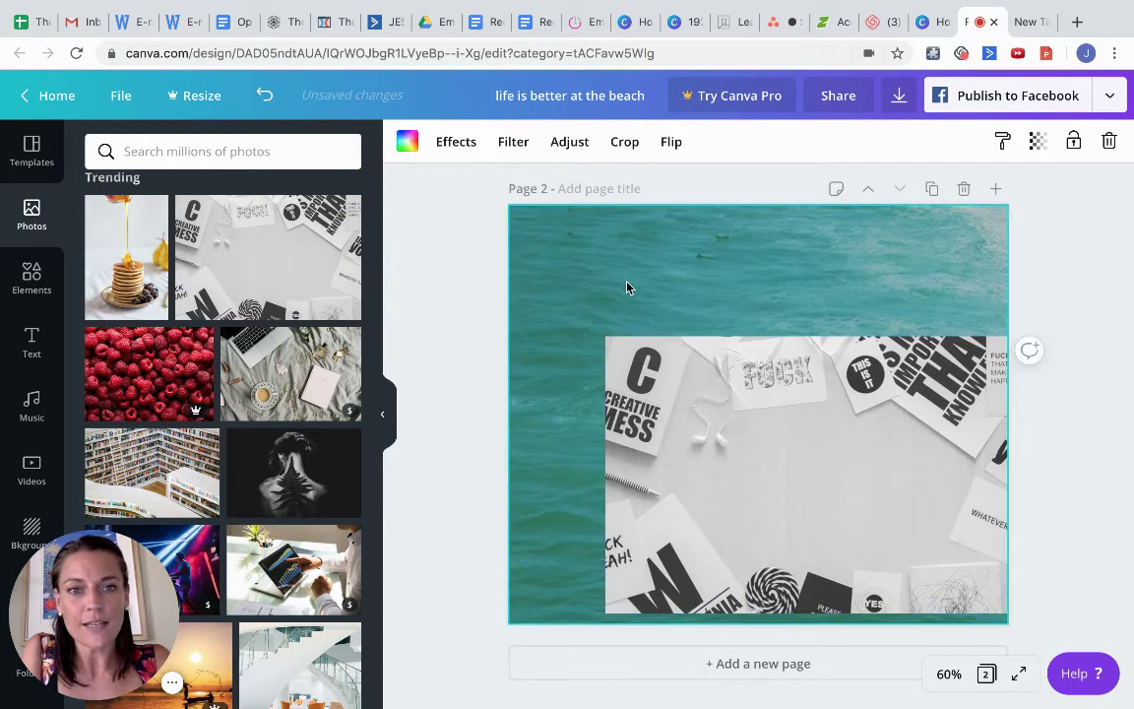
key("Delete")
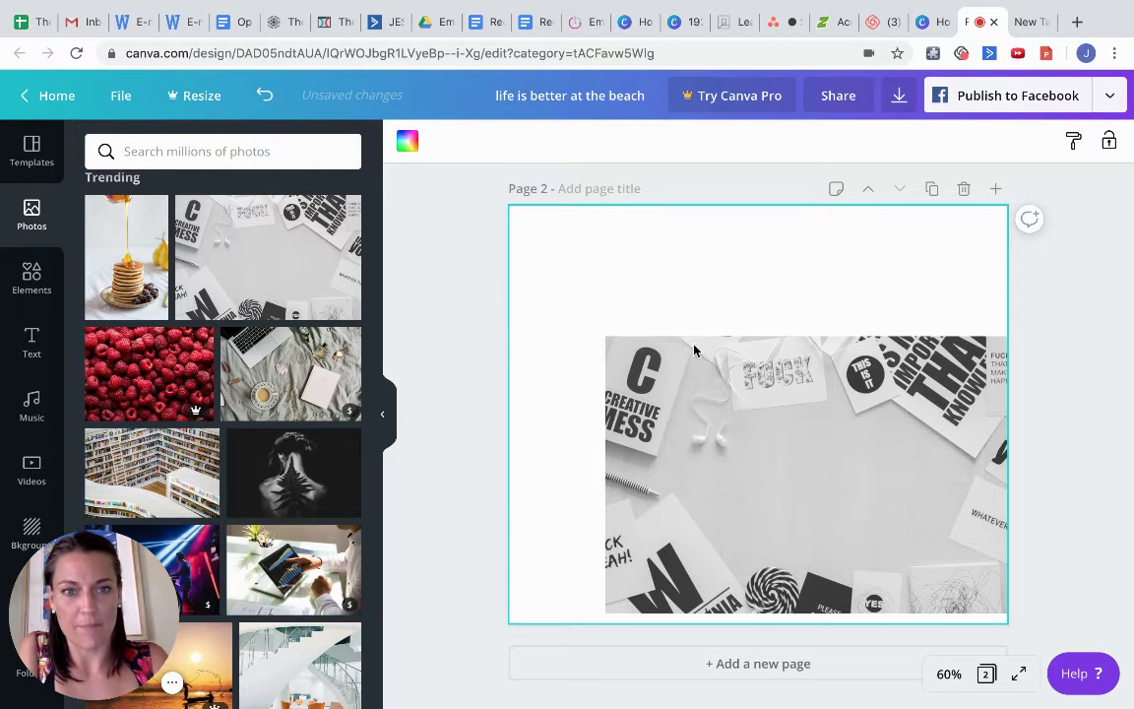
Move the desk photo to page 2's upper-left corner, enlarge it to cover the whole page and shift it slightly left.
left_click_drag(663, 379, 606, 260)
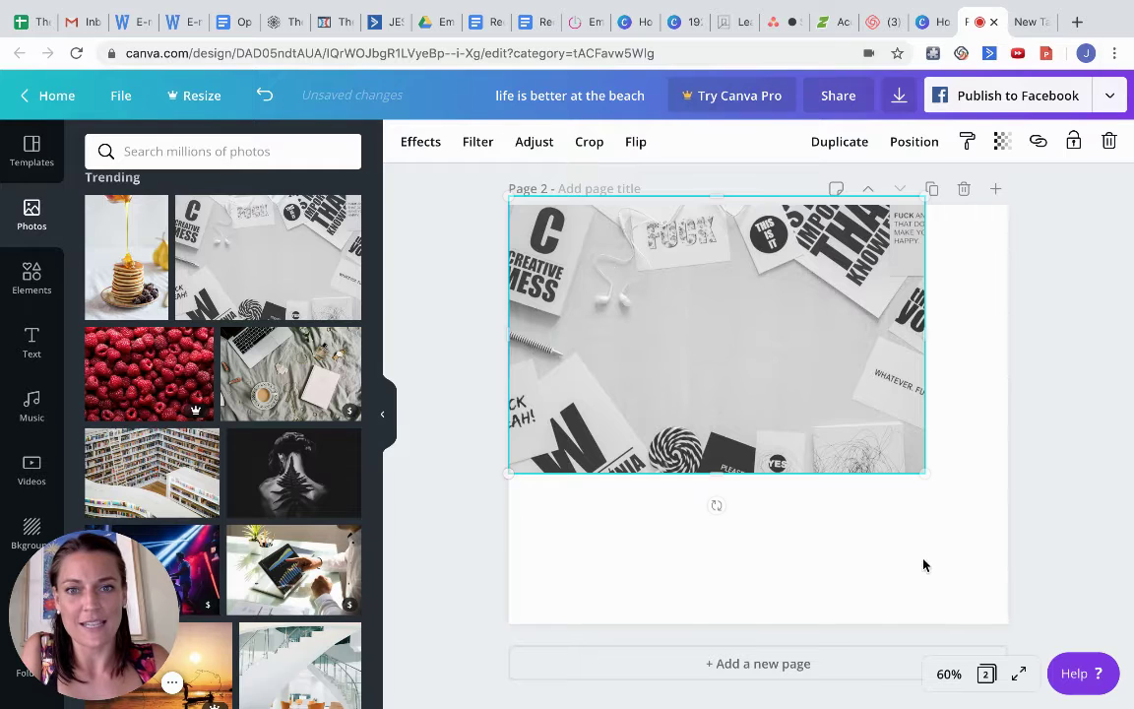
left_click_drag(938, 486, 1132, 677)
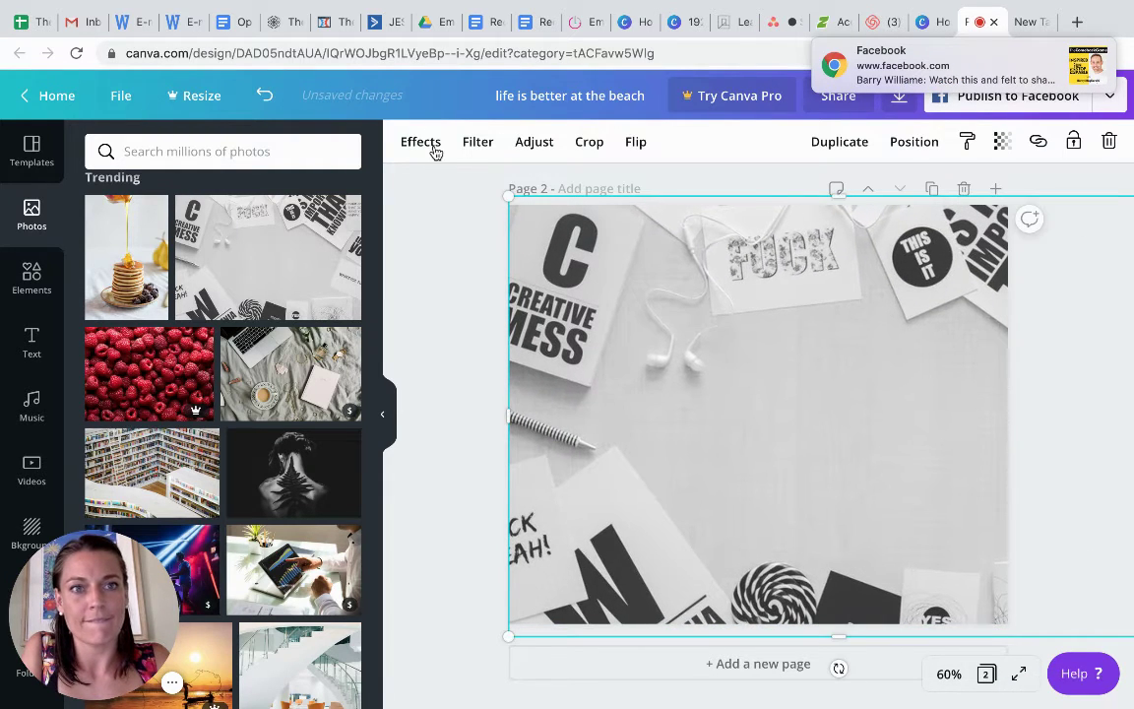
left_click_drag(737, 417, 678, 415)
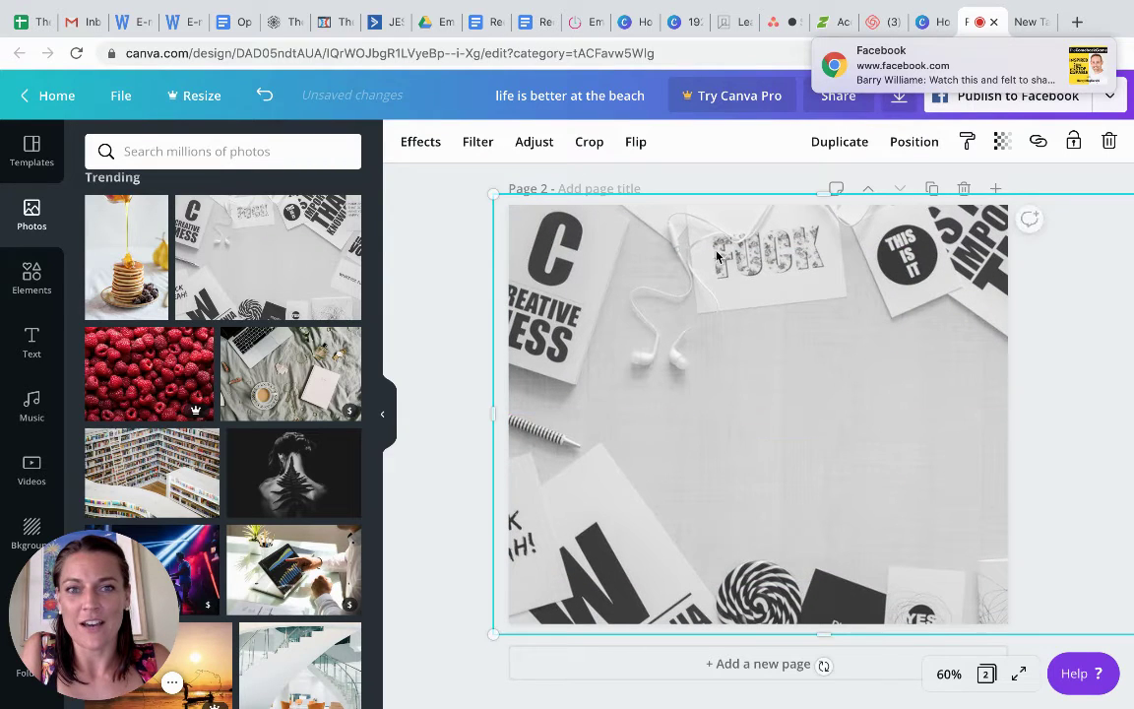
left_click(440, 340)
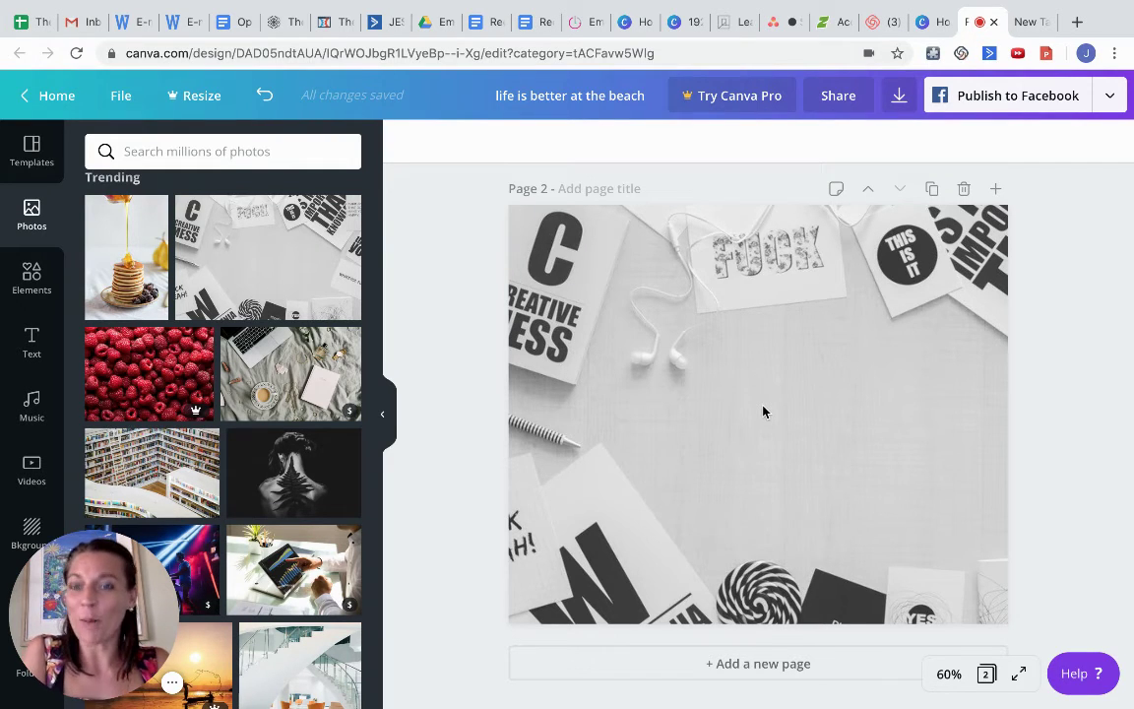
Browse the trending stock photos and the music tracks on offer.
scroll(224, 536, "down", 5)
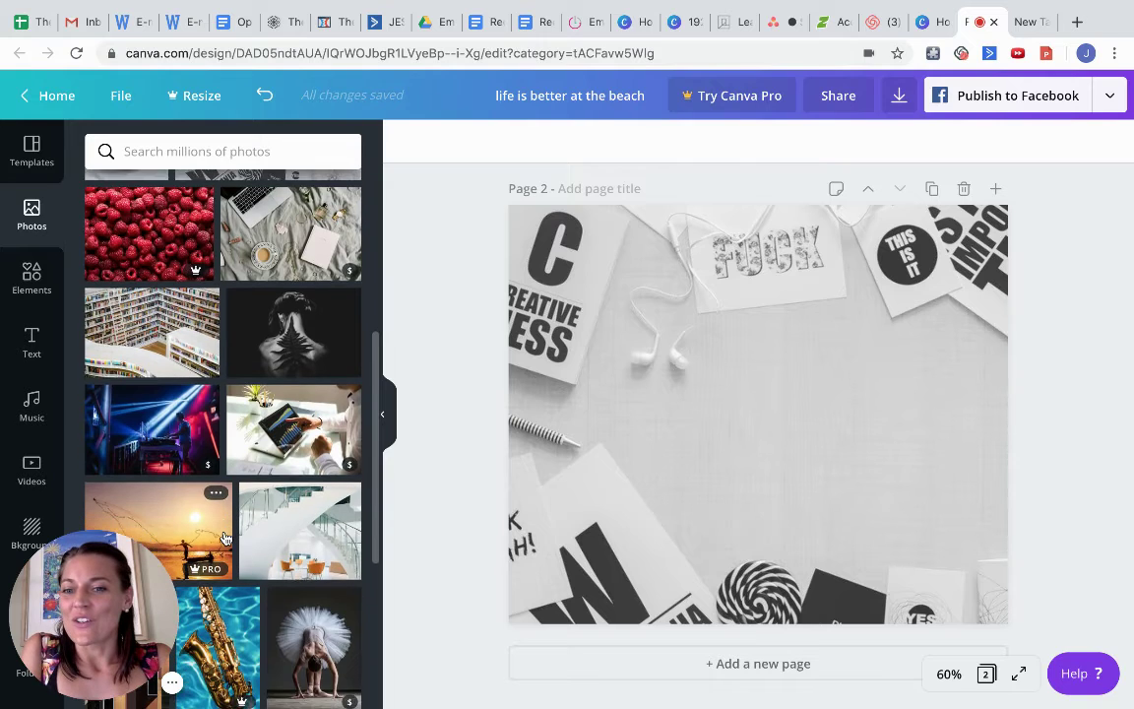
scroll(223, 536, "down", 10)
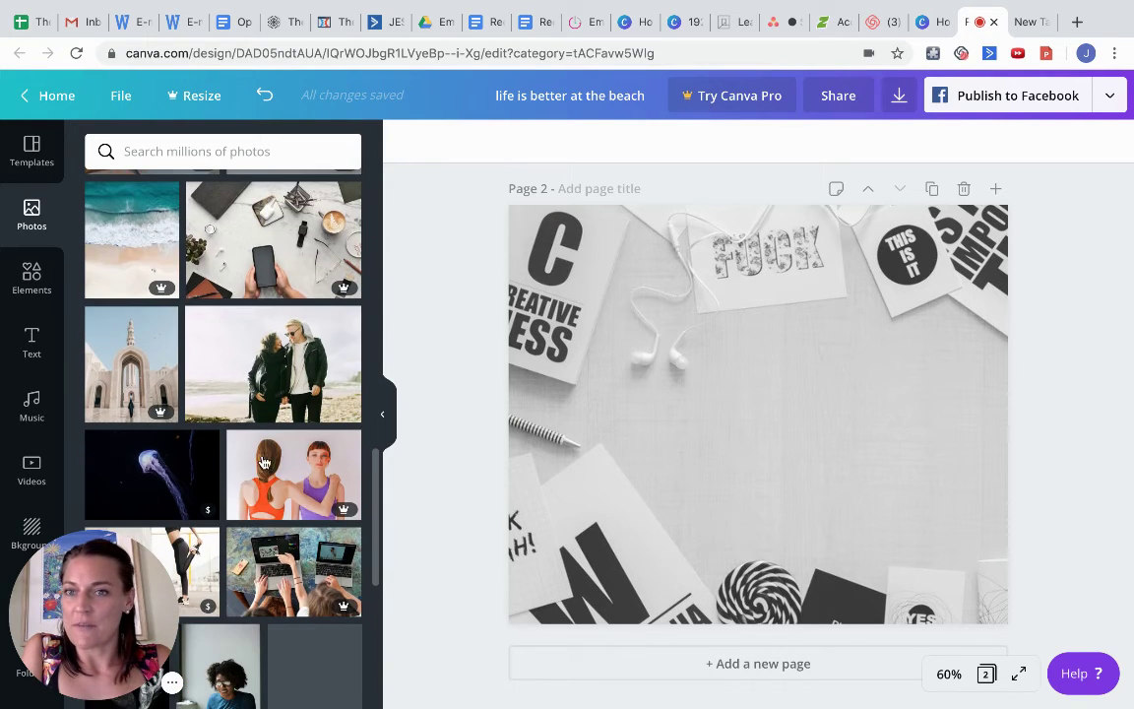
scroll(284, 493, "up", 10)
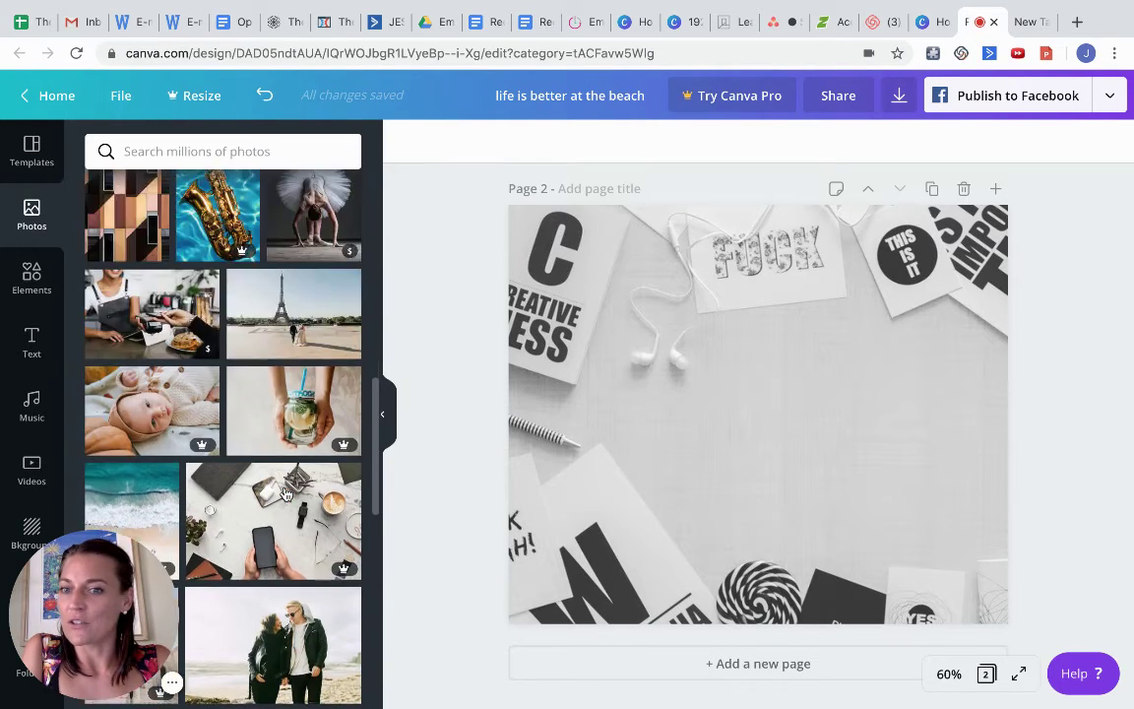
left_click(29, 410)
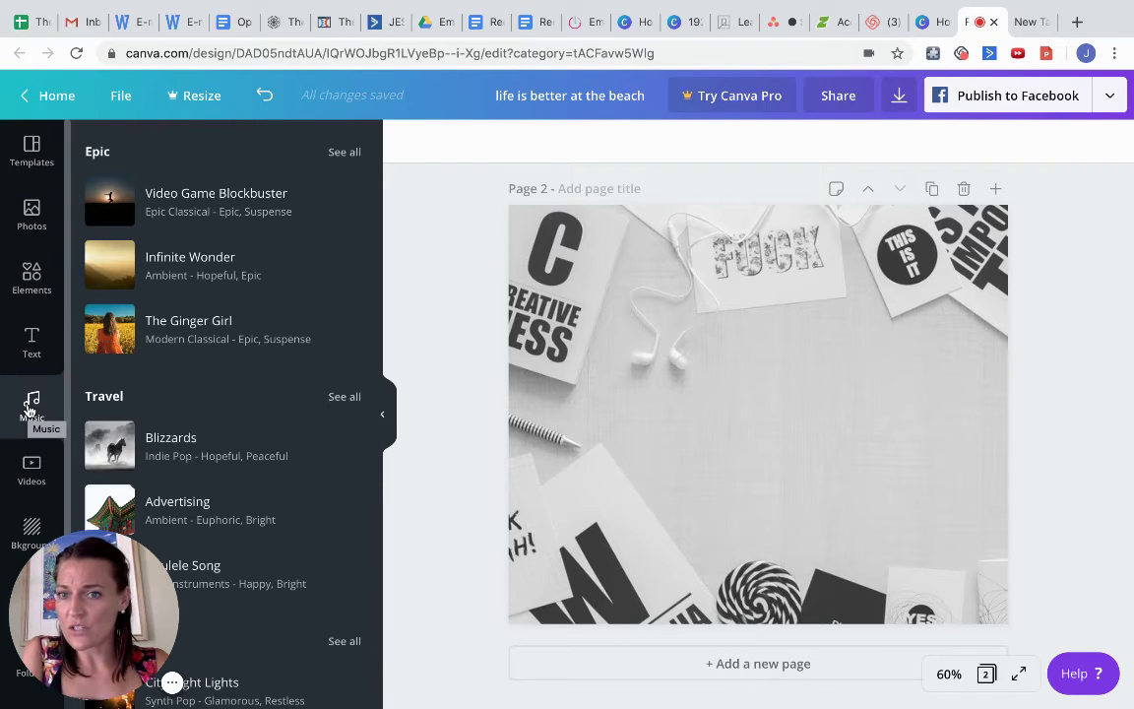
scroll(29, 410, "down", 1)
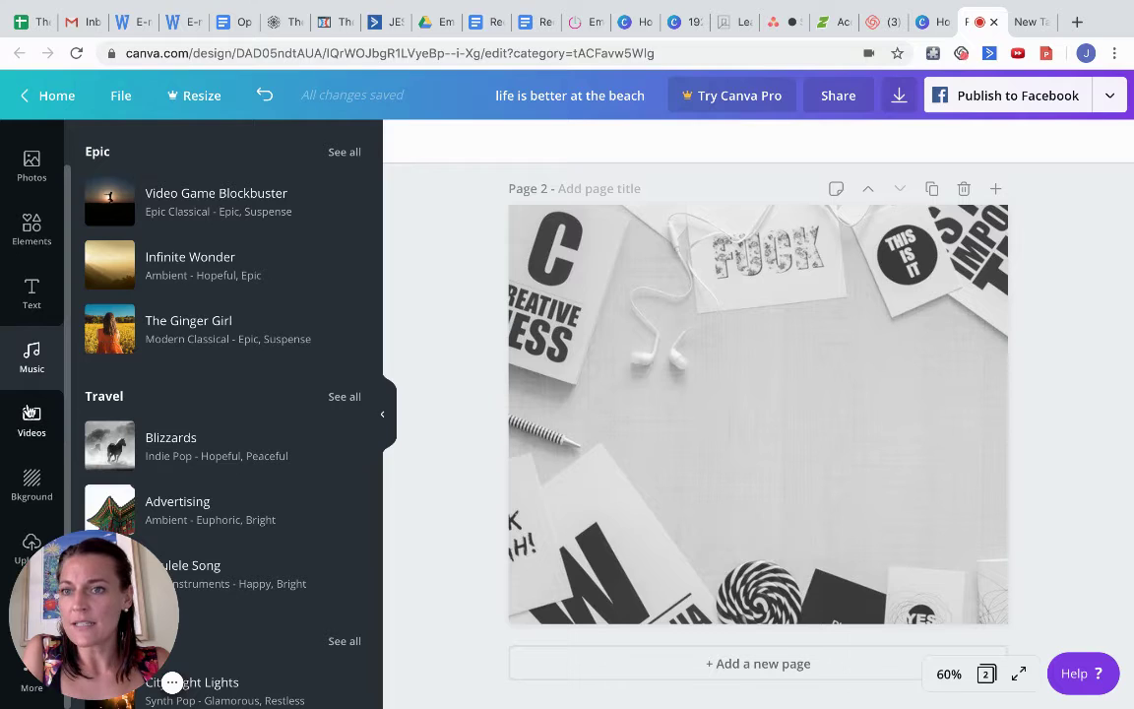
mouse_move(92, 623)
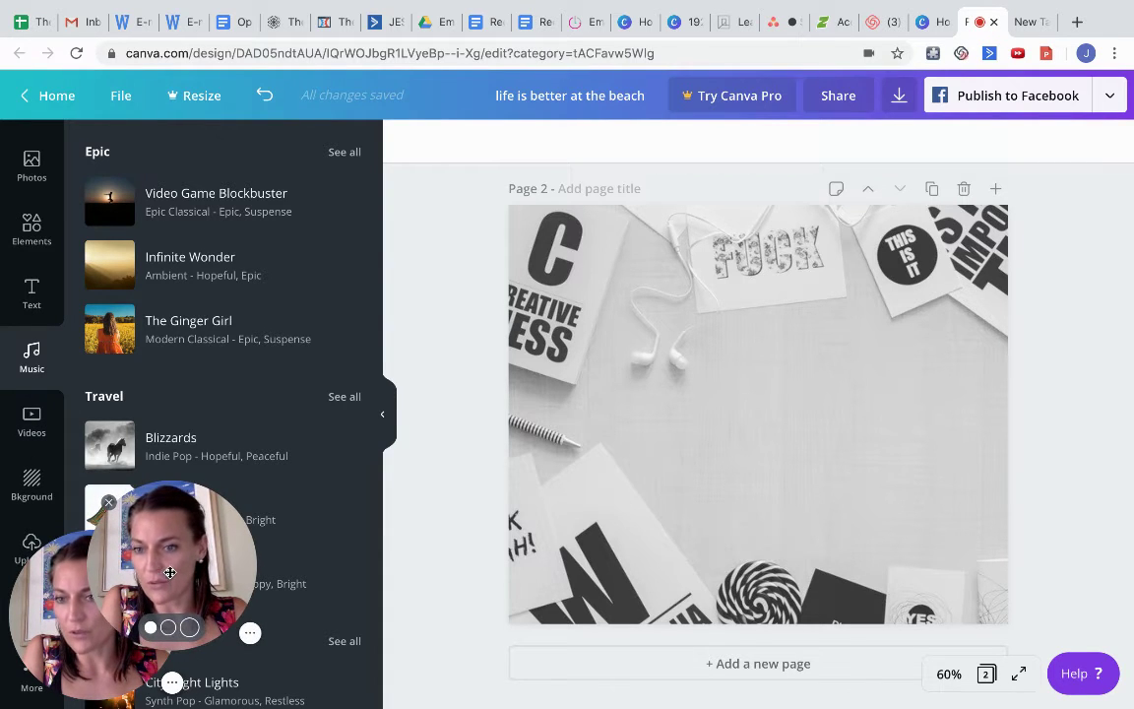
mouse_move(48, 642)
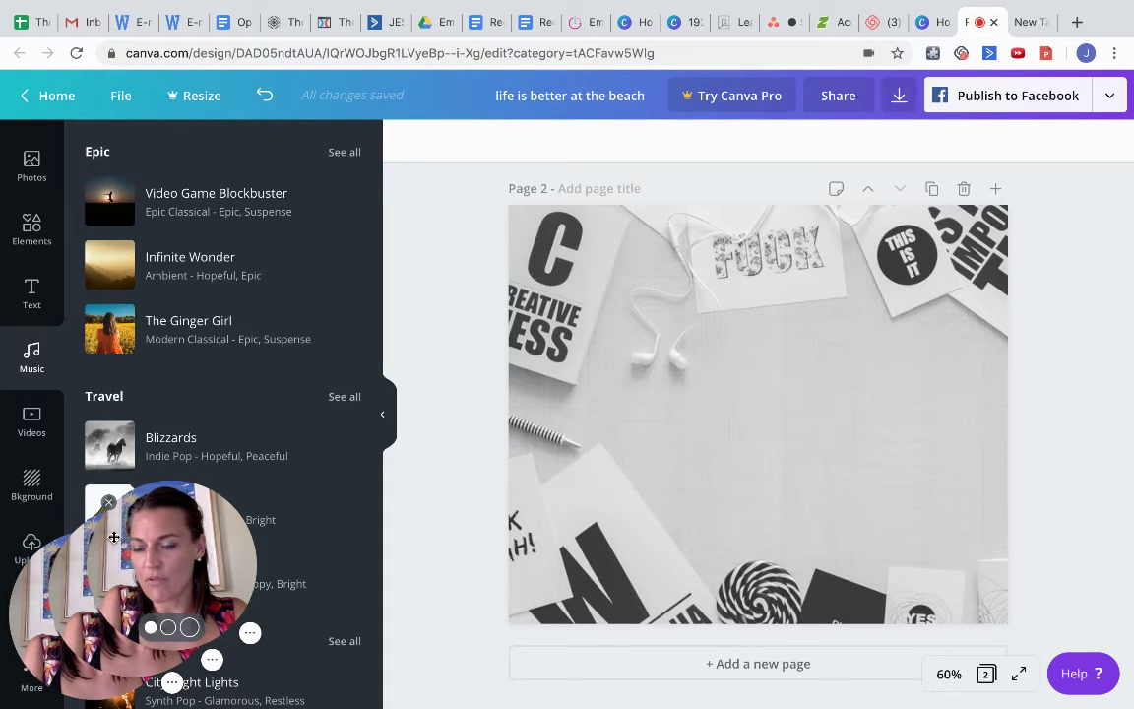
left_click(106, 506)
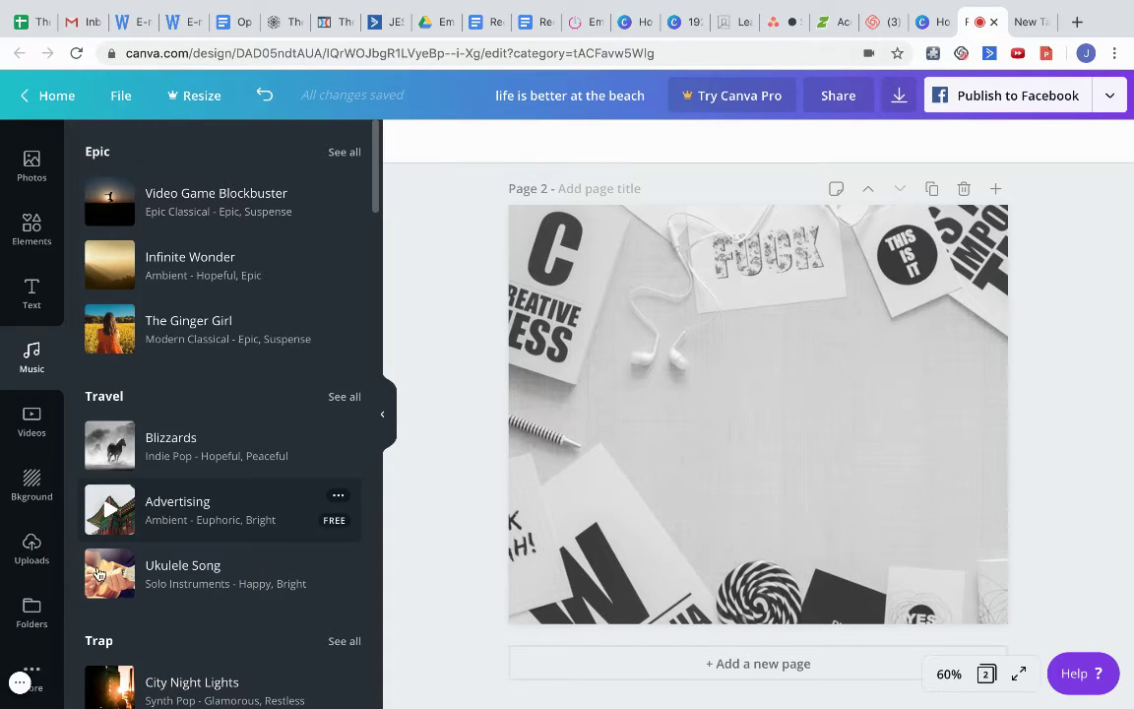
Look through the uploaded images and upload 84321931_...512768_n.jpg from the Downloads folder.
left_click(31, 551)
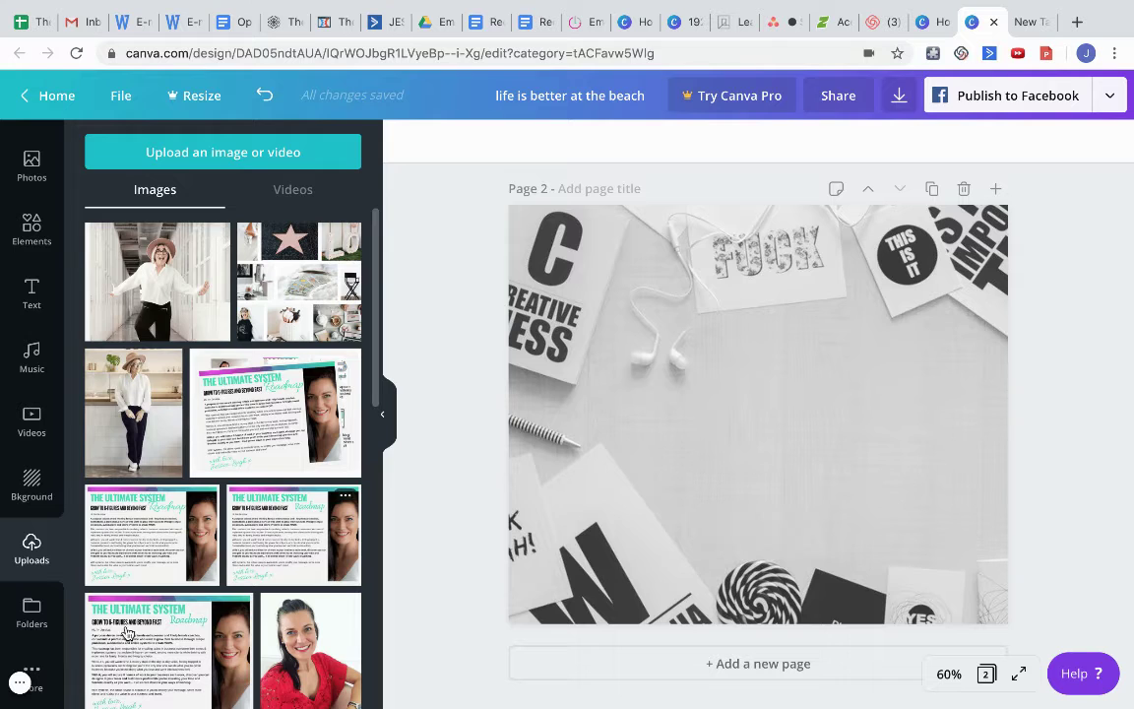
scroll(221, 485, "down", 5)
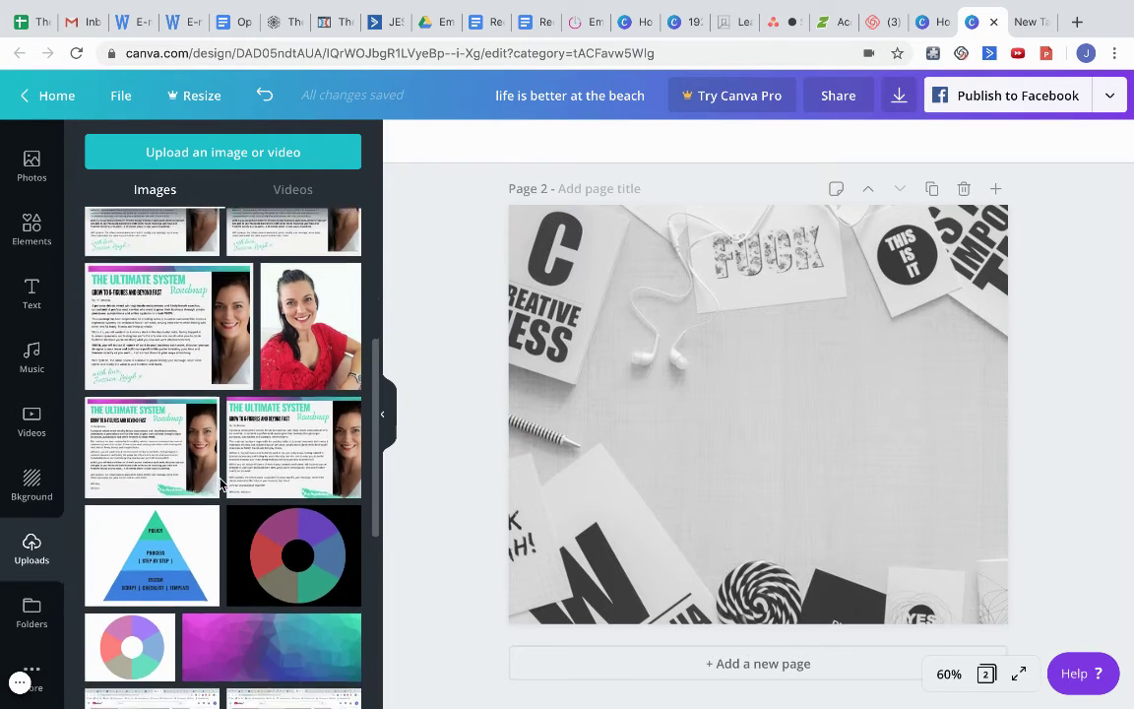
scroll(220, 484, "down", 5)
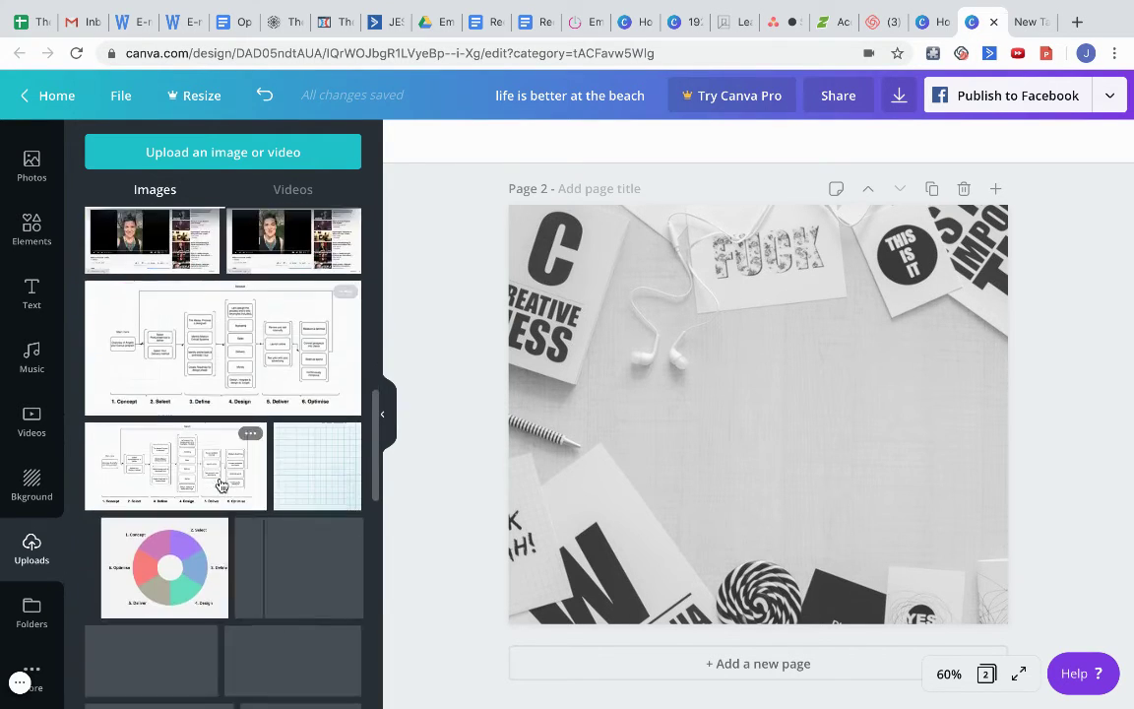
scroll(221, 484, "down", 6)
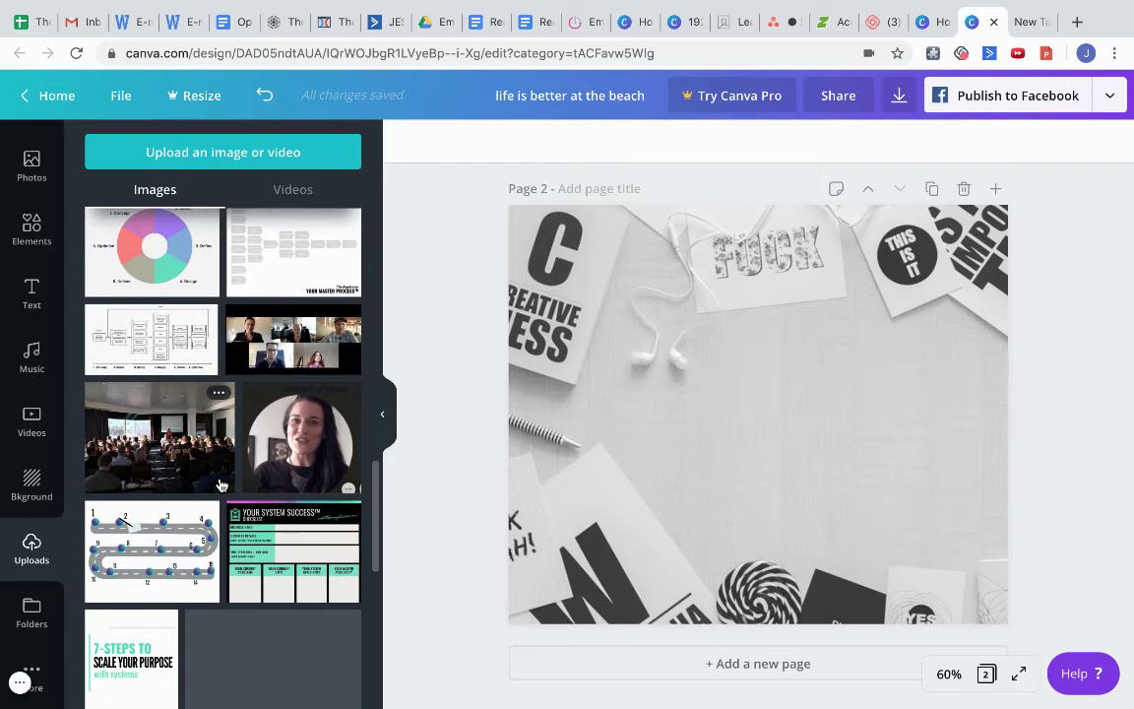
scroll(221, 484, "down", 6)
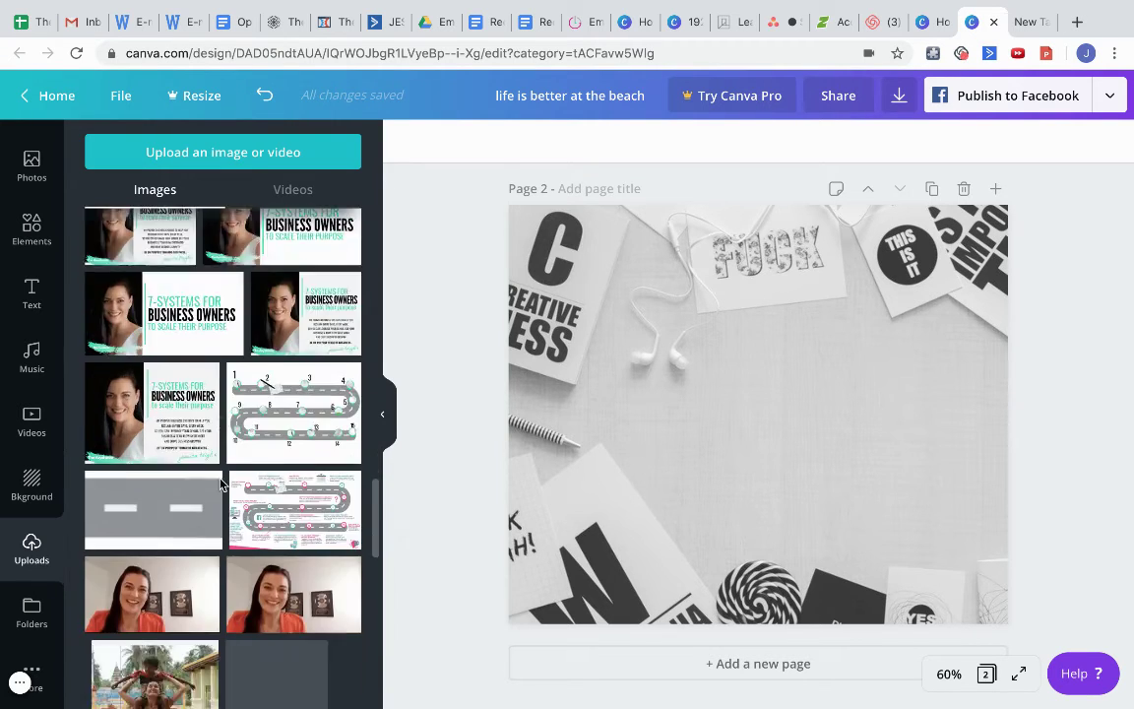
scroll(221, 484, "down", 6)
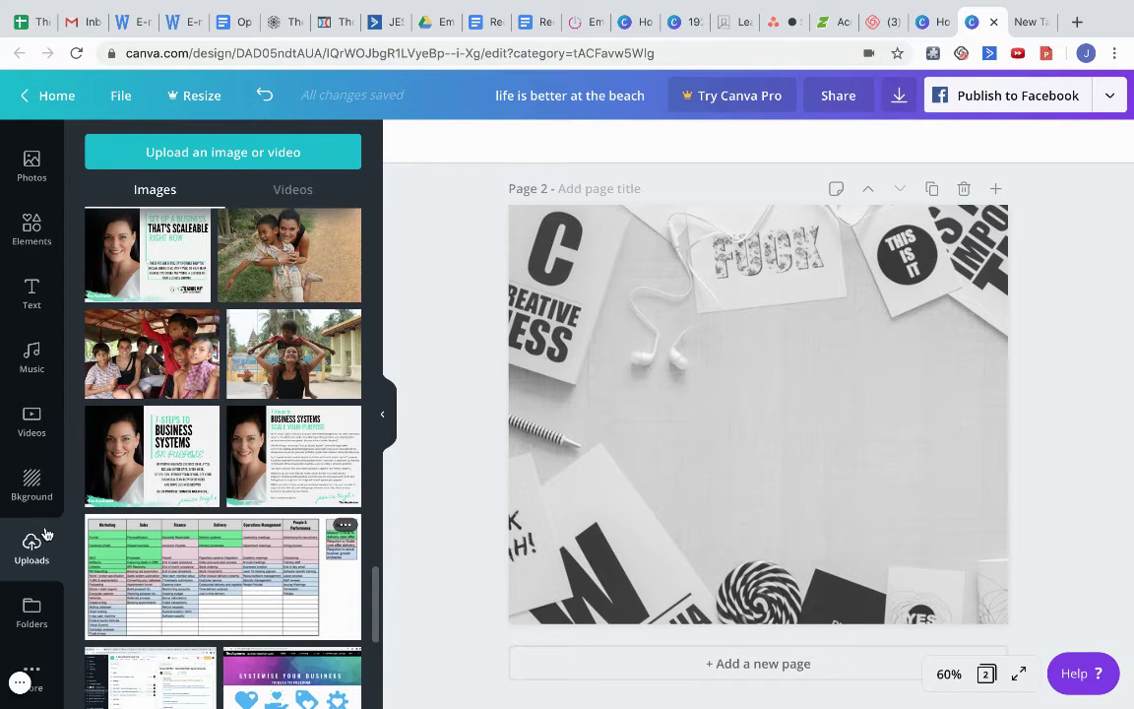
left_click(221, 157)
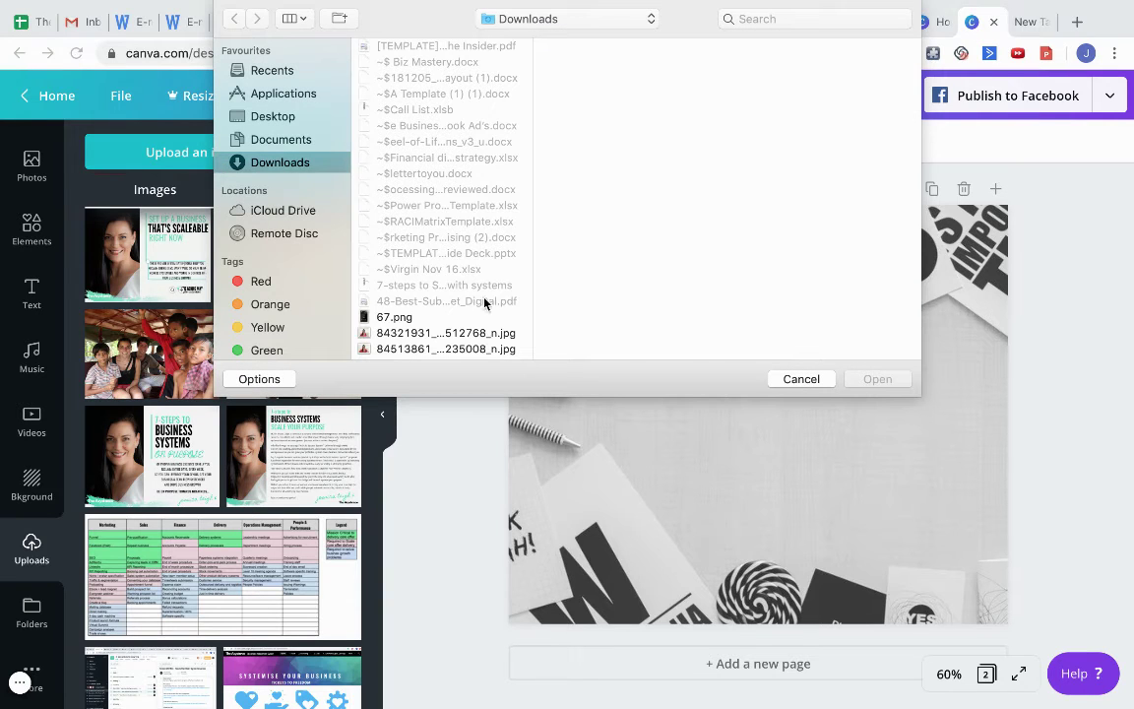
double_click(411, 335)
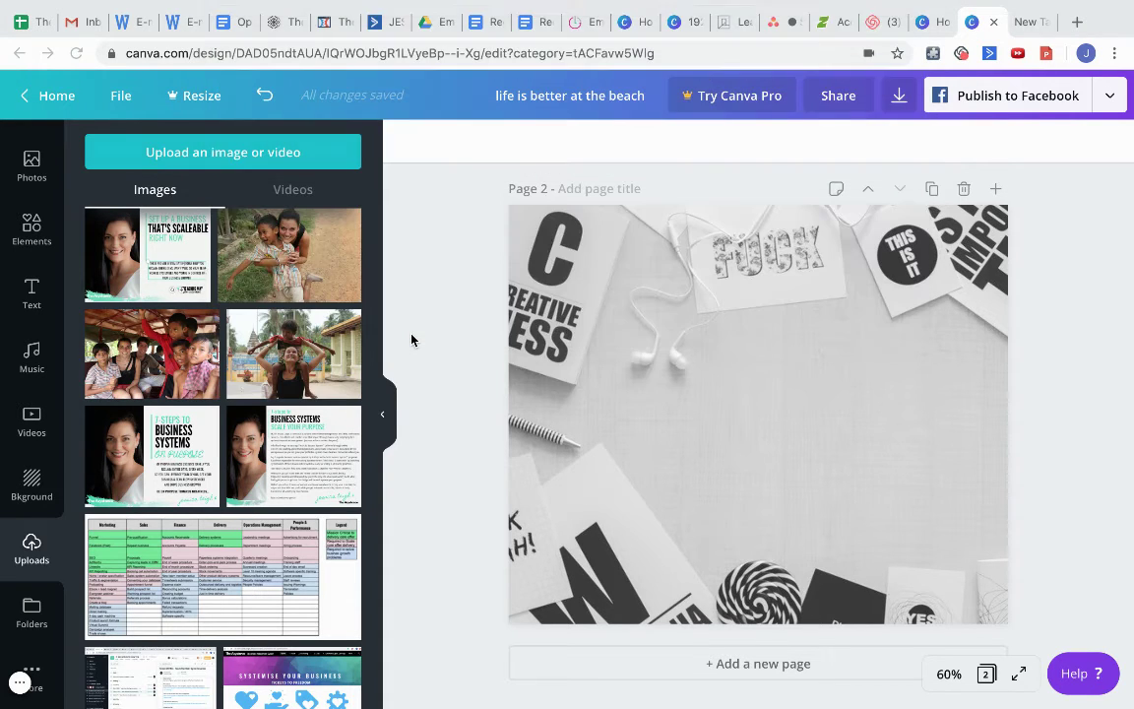
scroll(173, 325, "down", 1)
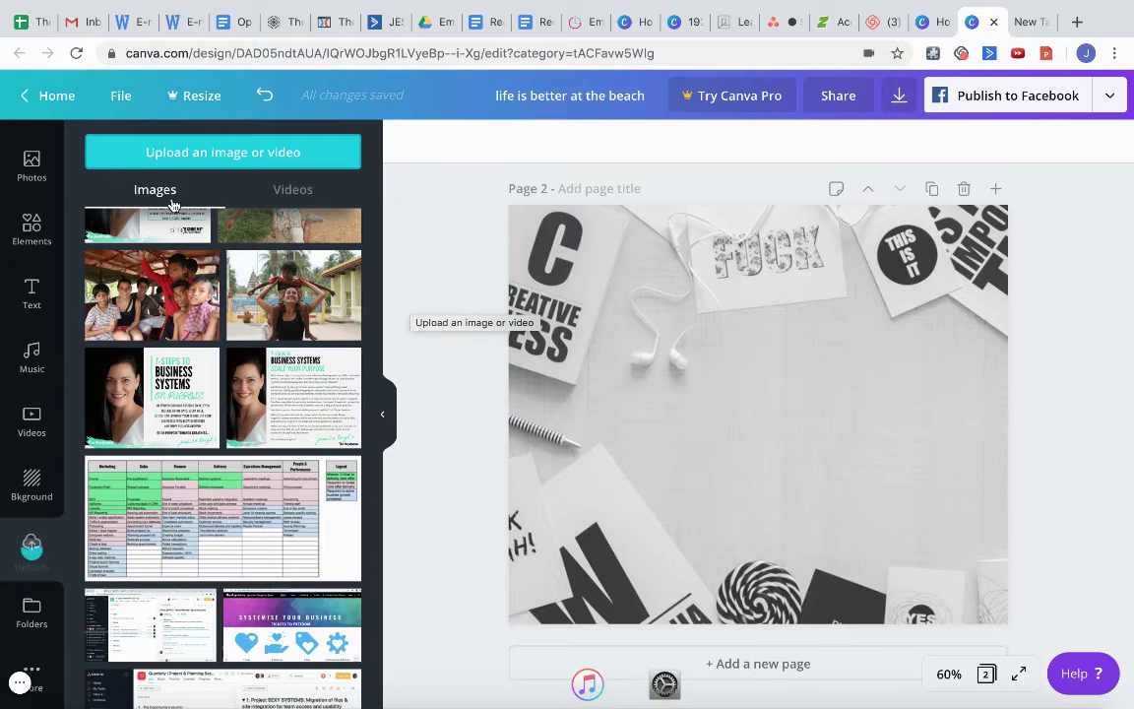
scroll(177, 369, "up", 20)
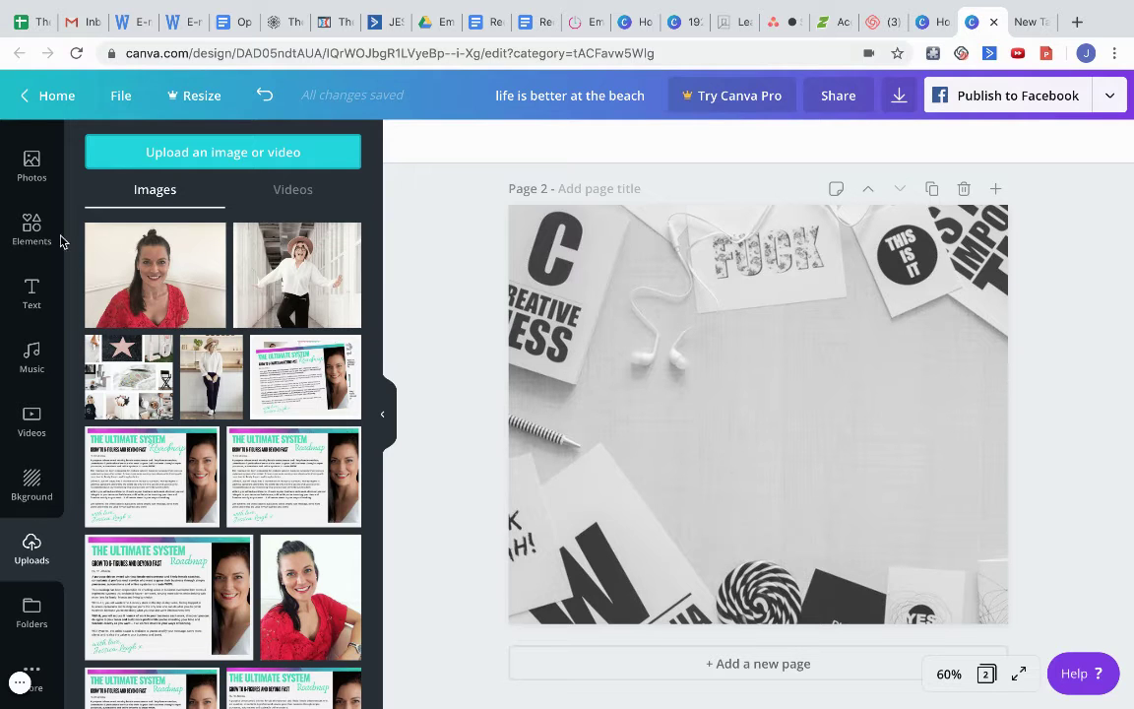
Add the zigzag shape to page 2, colour it purple and move it to the right half of the page.
left_click(32, 227)
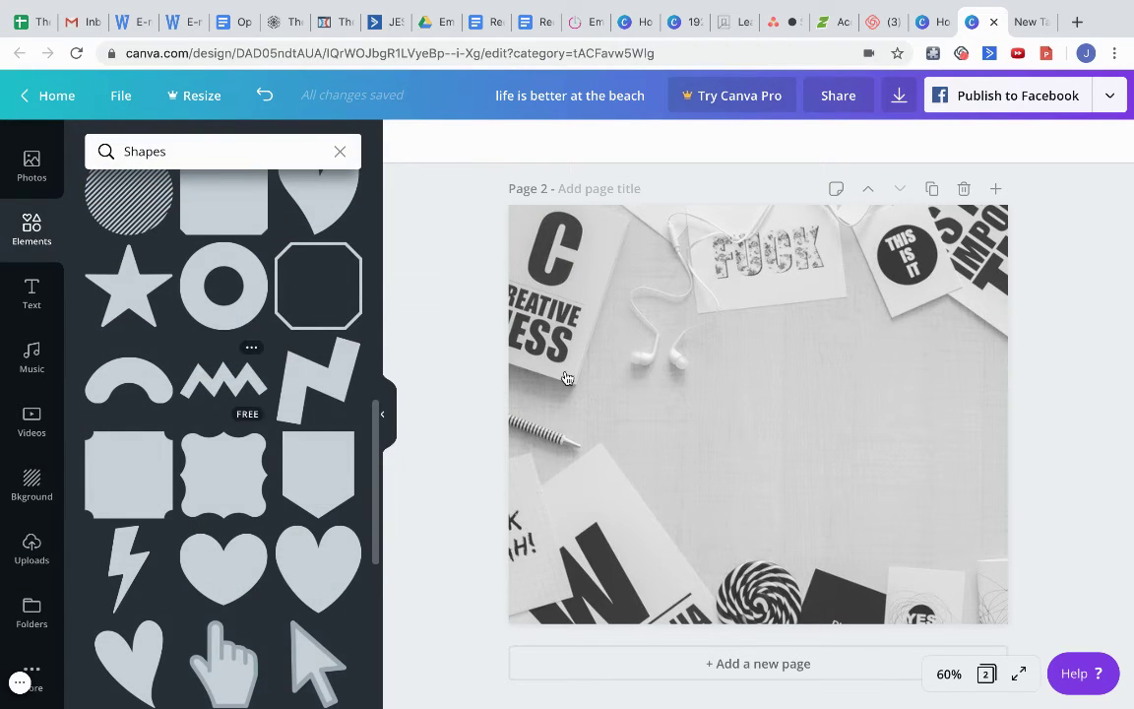
left_click_drag(222, 374, 866, 398)
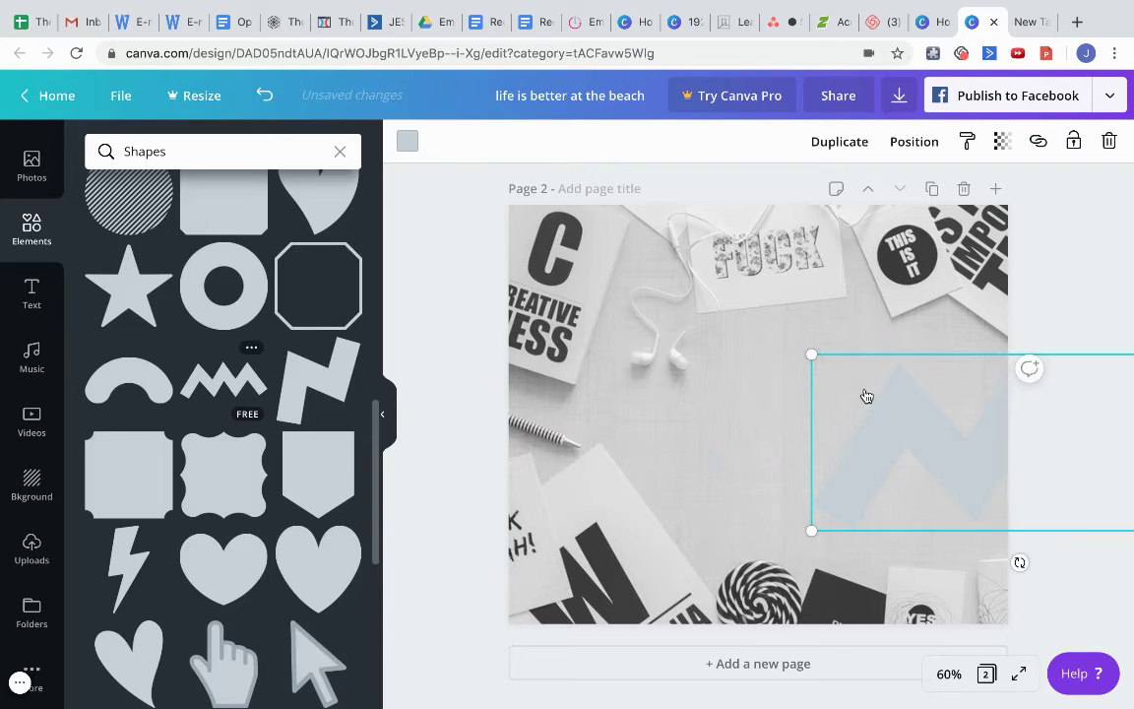
left_click(407, 143)
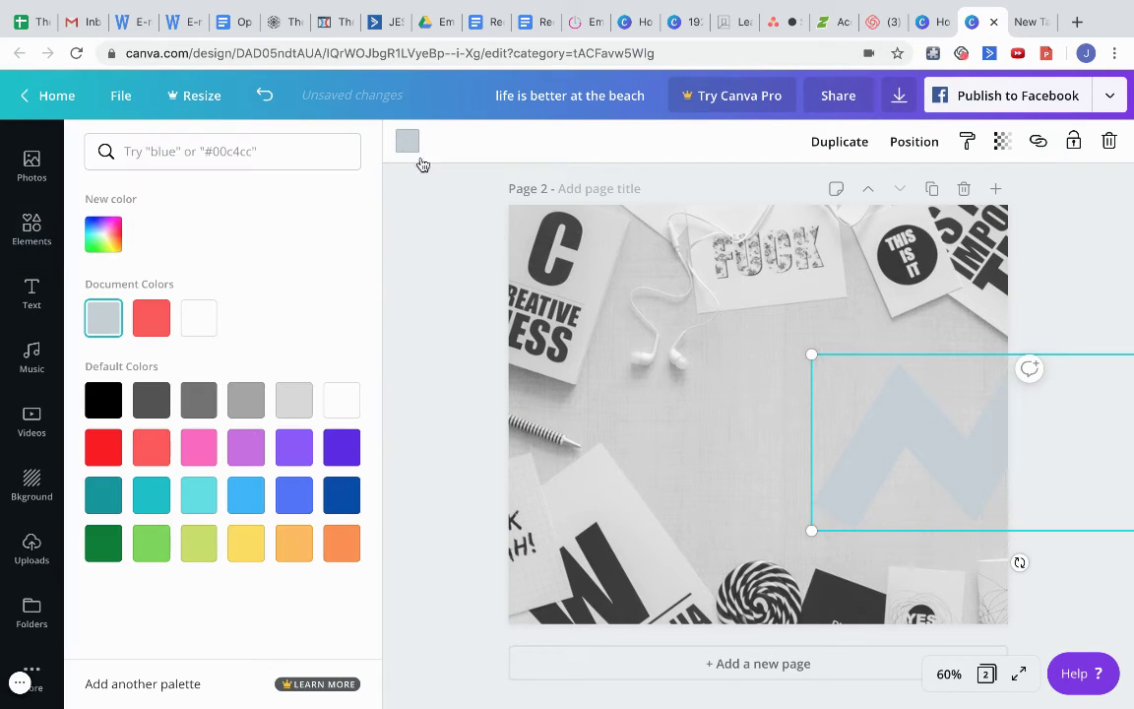
left_click(299, 464)
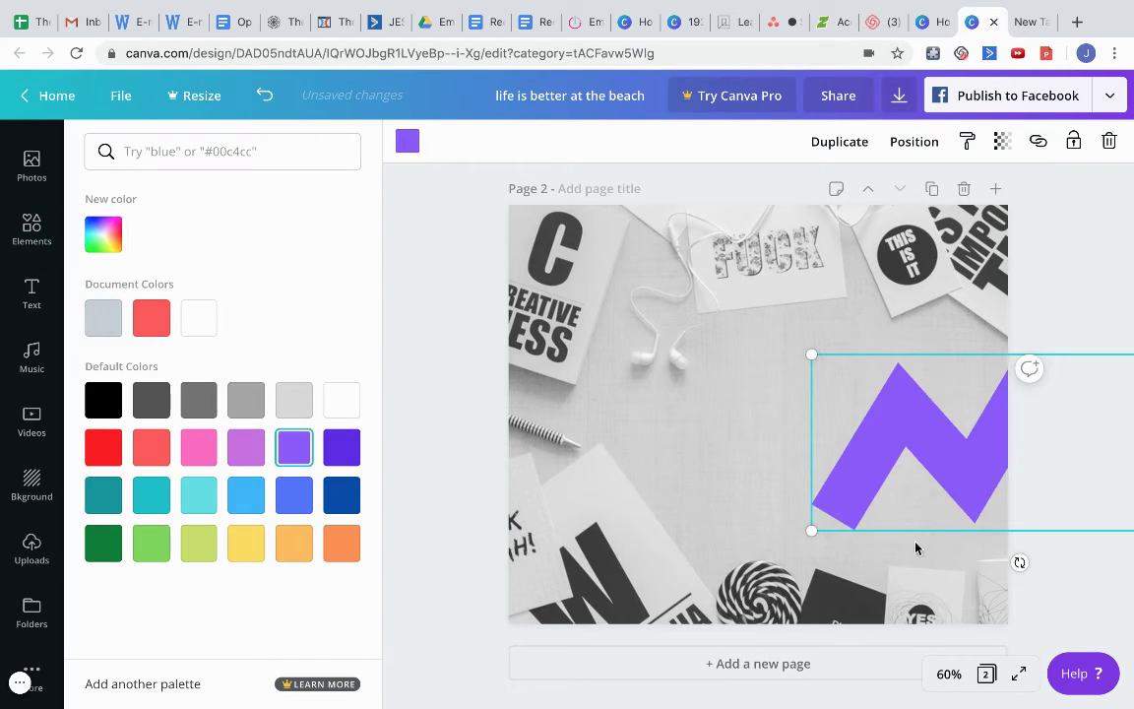
left_click_drag(845, 387, 700, 333)
Add the bold italic name-and-address font combination to page 2 and set the desk photo's transparency to 14.
left_click(30, 293)
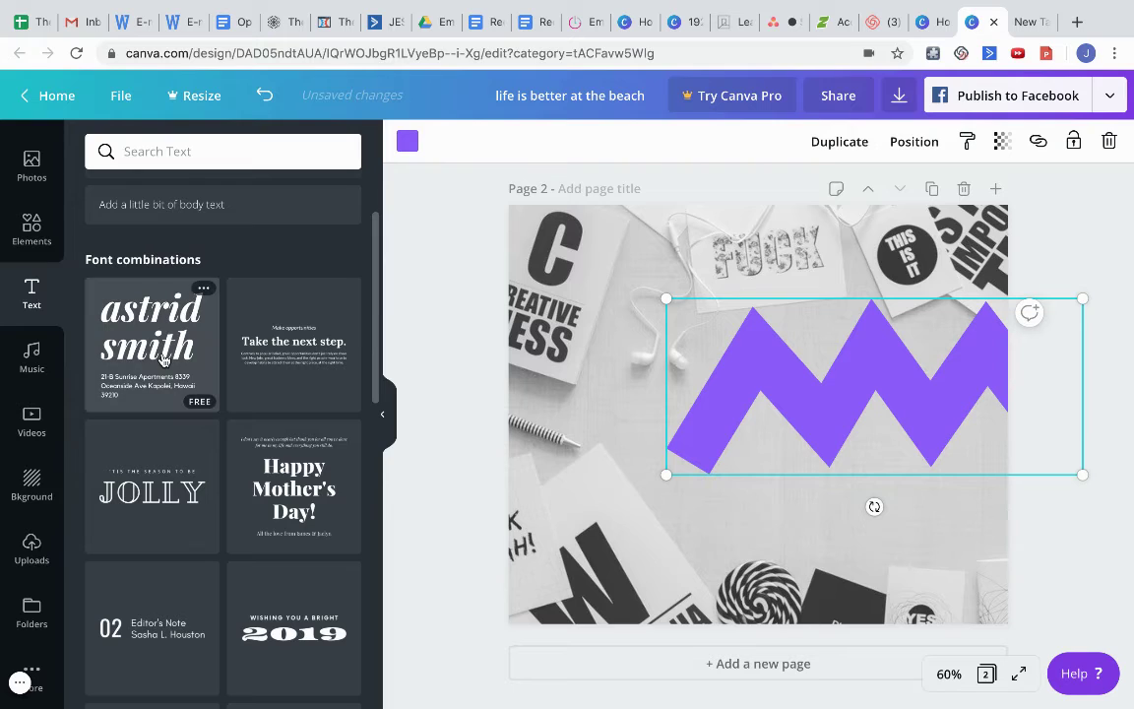
left_click(557, 257)
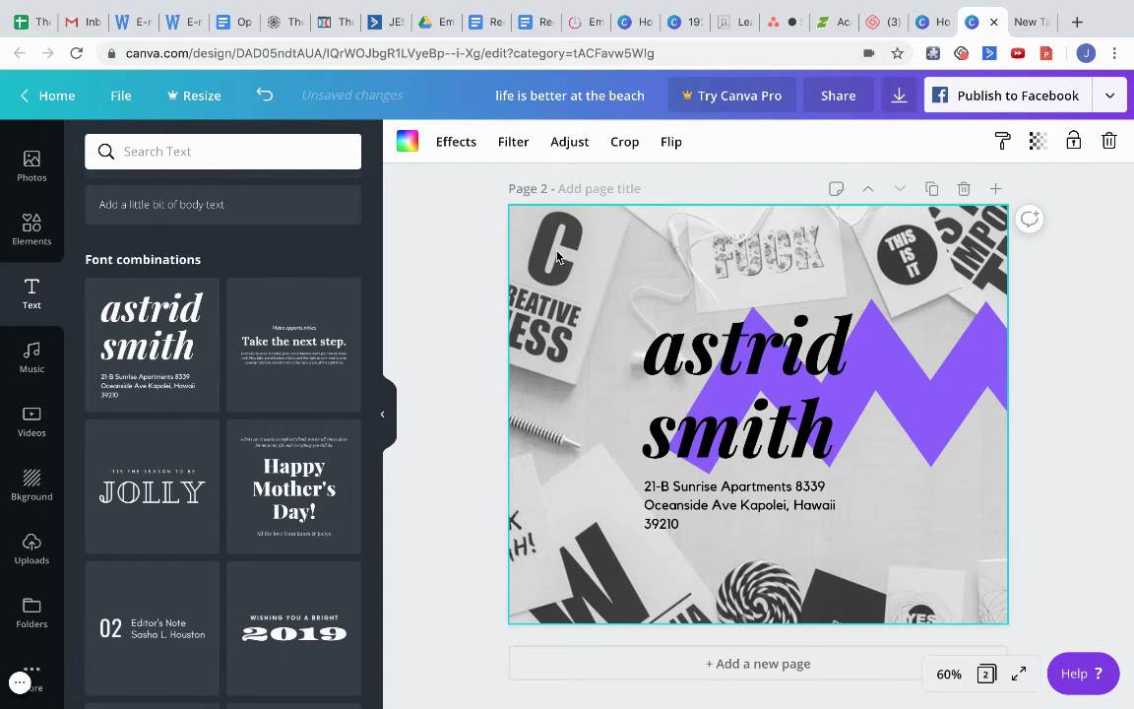
left_click(1039, 143)
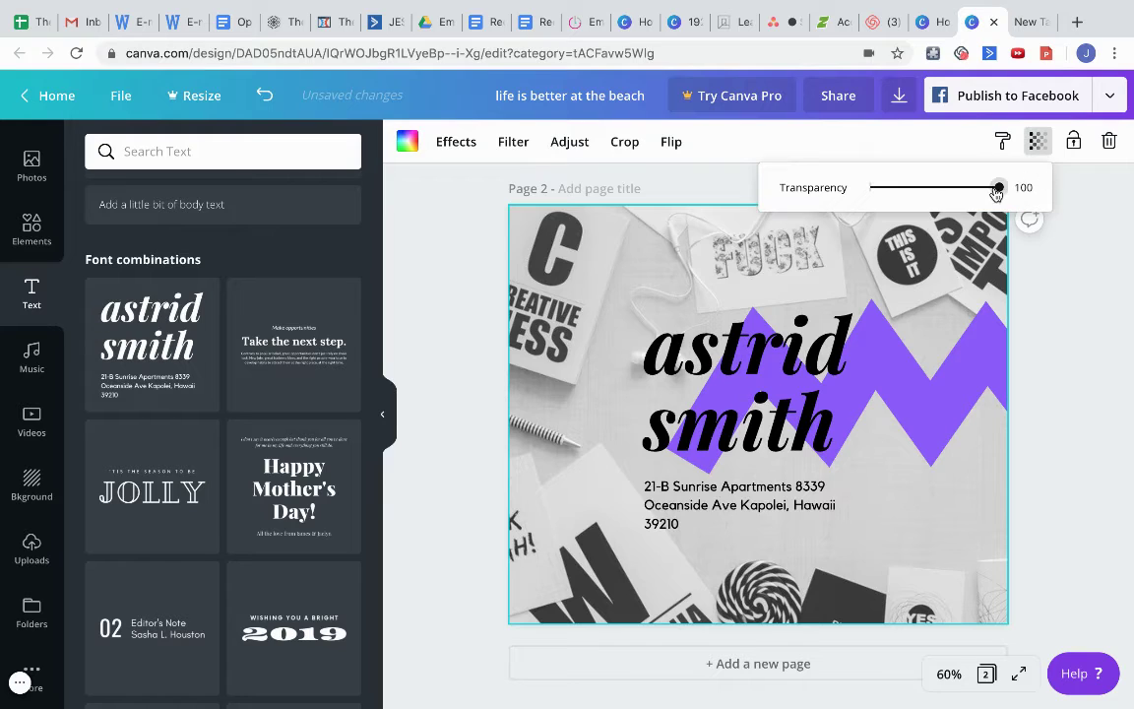
left_click_drag(861, 194, 883, 193)
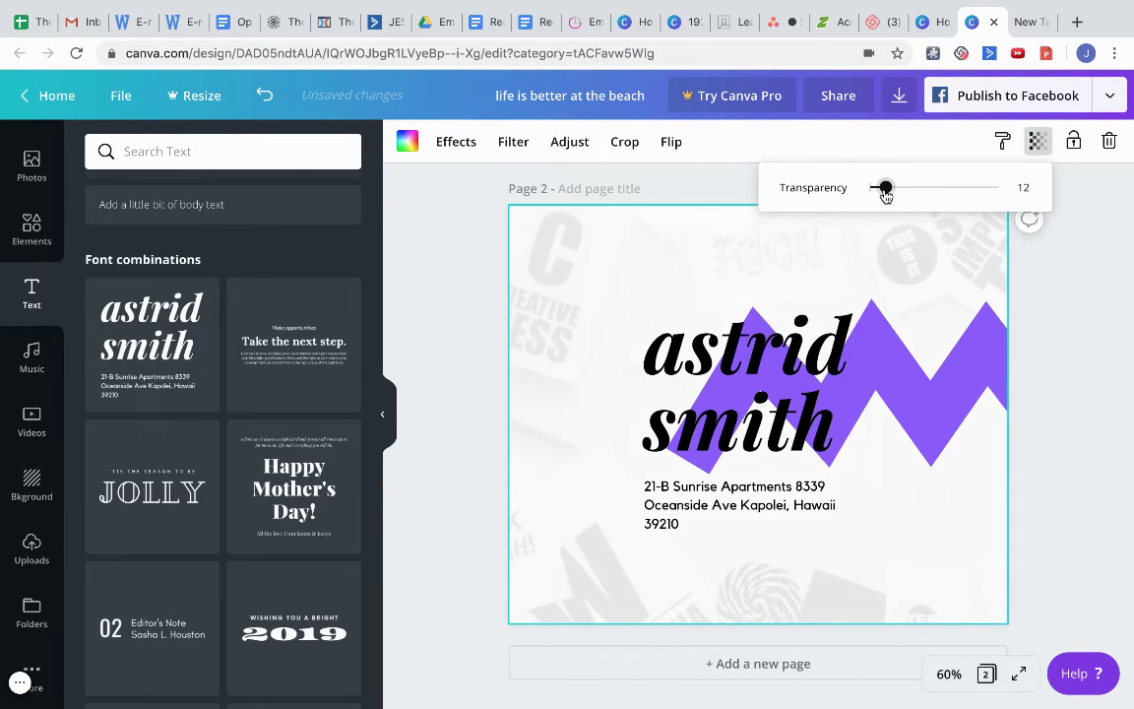
left_click(465, 242)
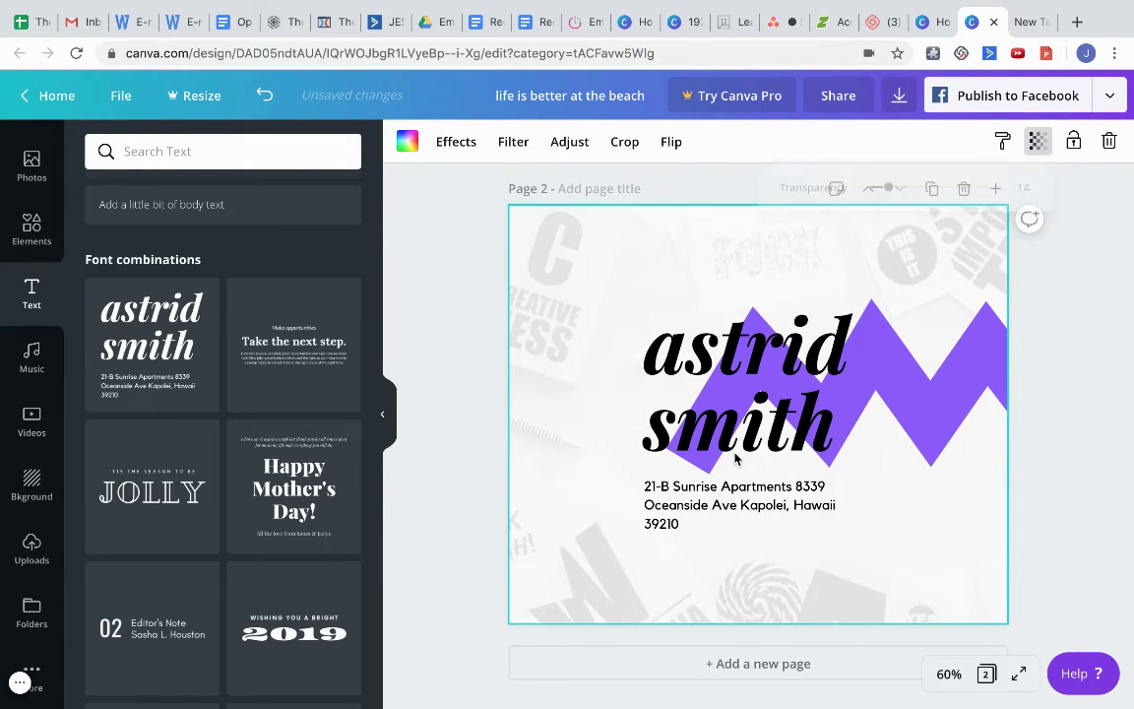
Move the text group toward page 2's upper-left area and enlarge it until its heading is size 153.
left_click_drag(762, 429, 686, 380)
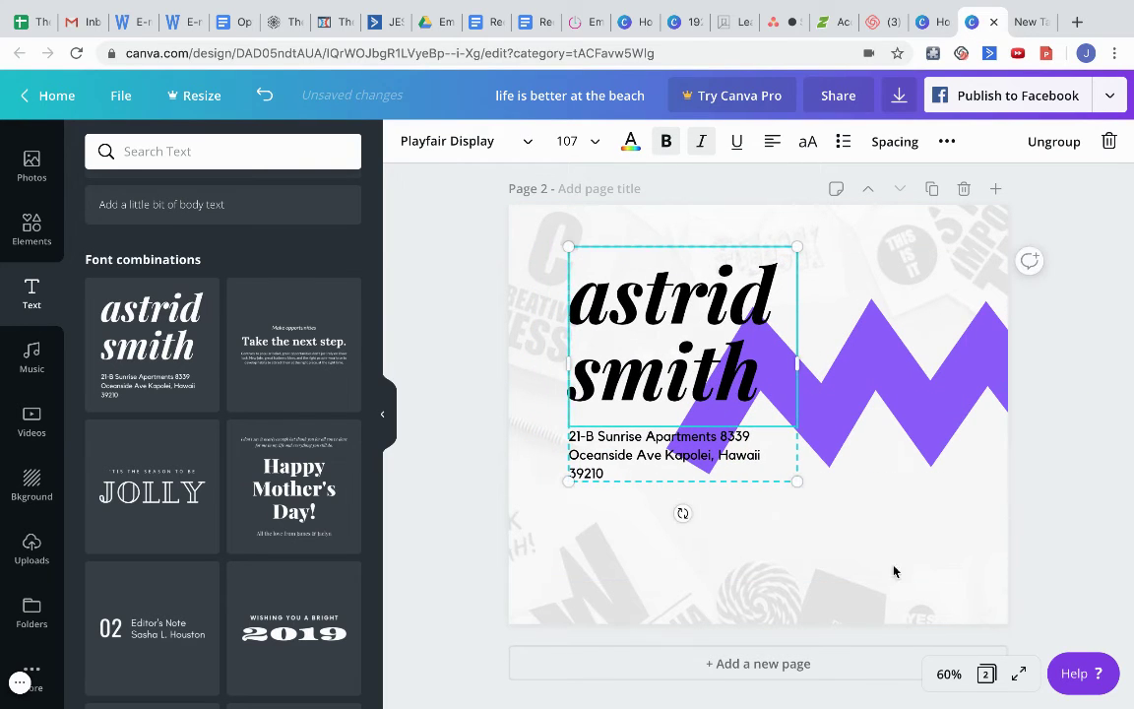
mouse_move(894, 571)
left_mouse_down()
mouse_move(917, 590)
mouse_move(899, 578)
left_mouse_up()
Replace the heading text with "live love life", one word per line.
double_click(697, 312)
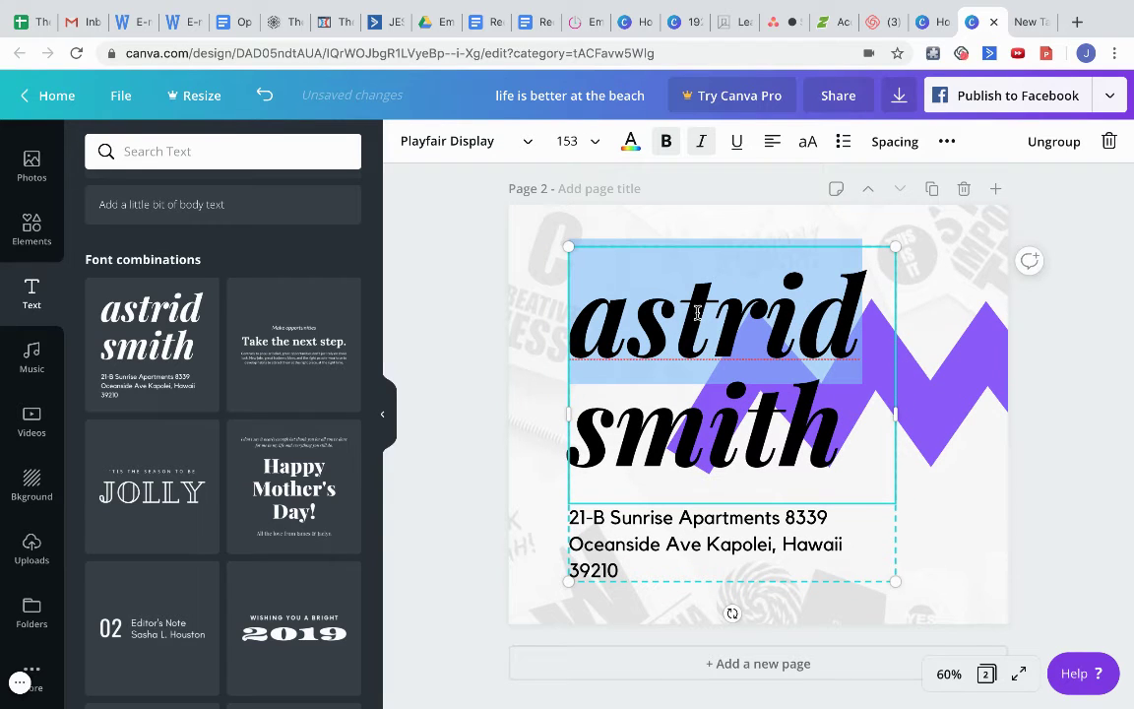
key("ctrl+a")
type("live")
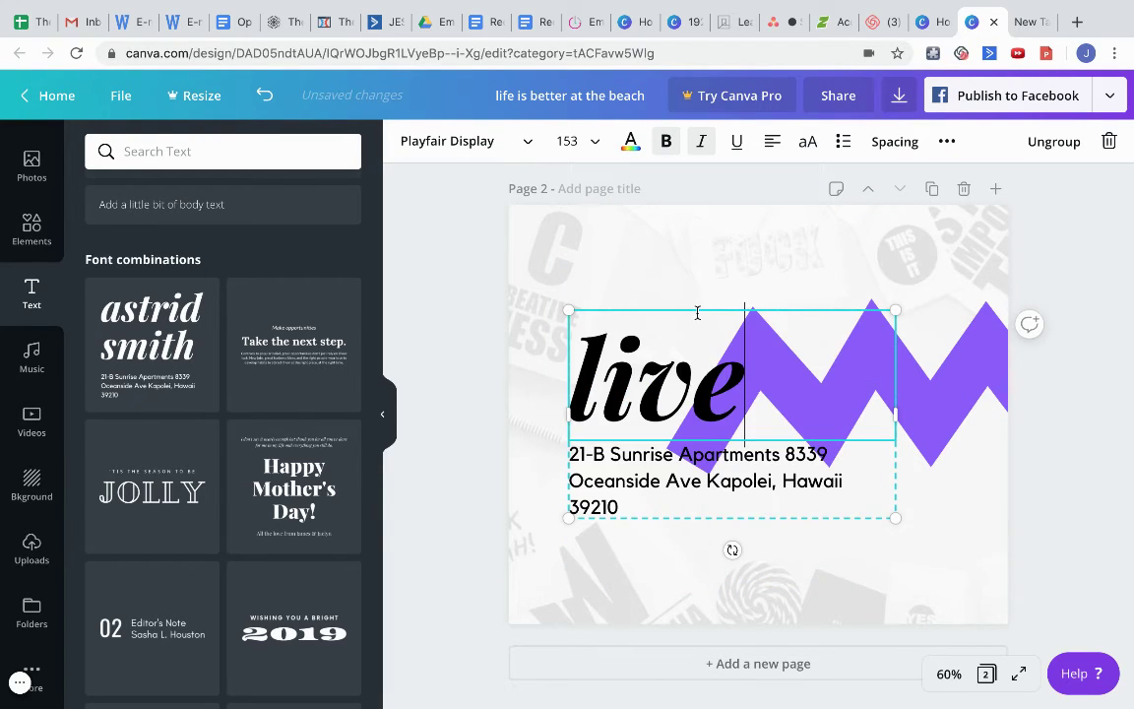
type(" life")
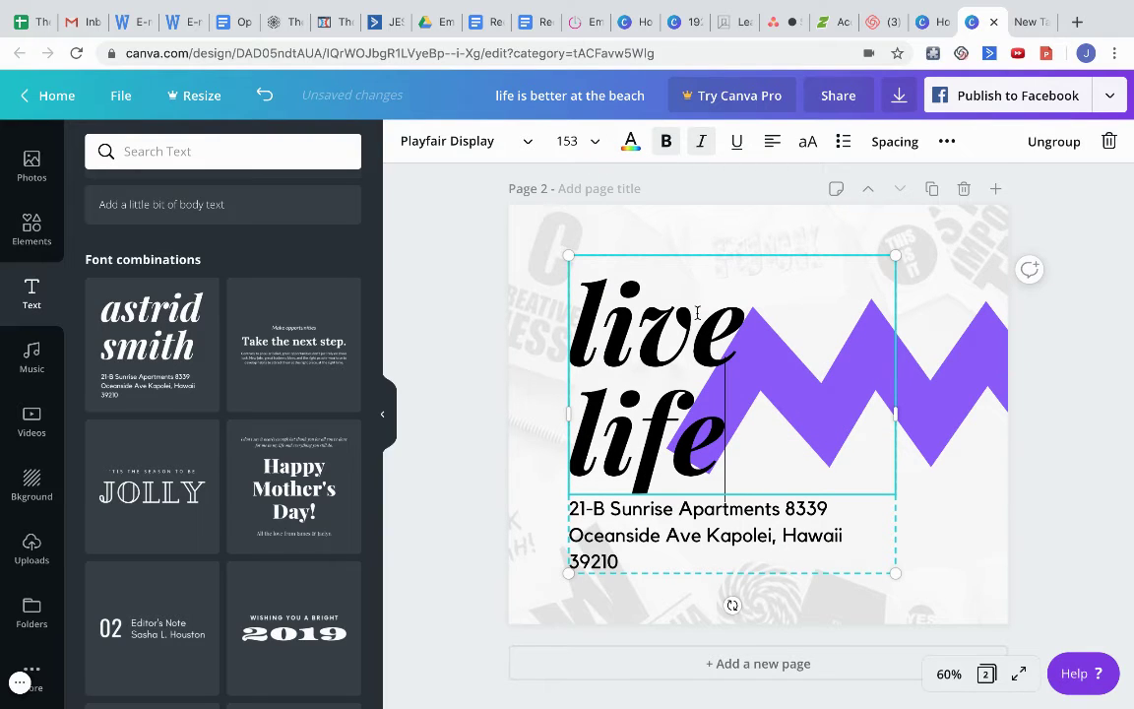
left_click(751, 321)
type("love")
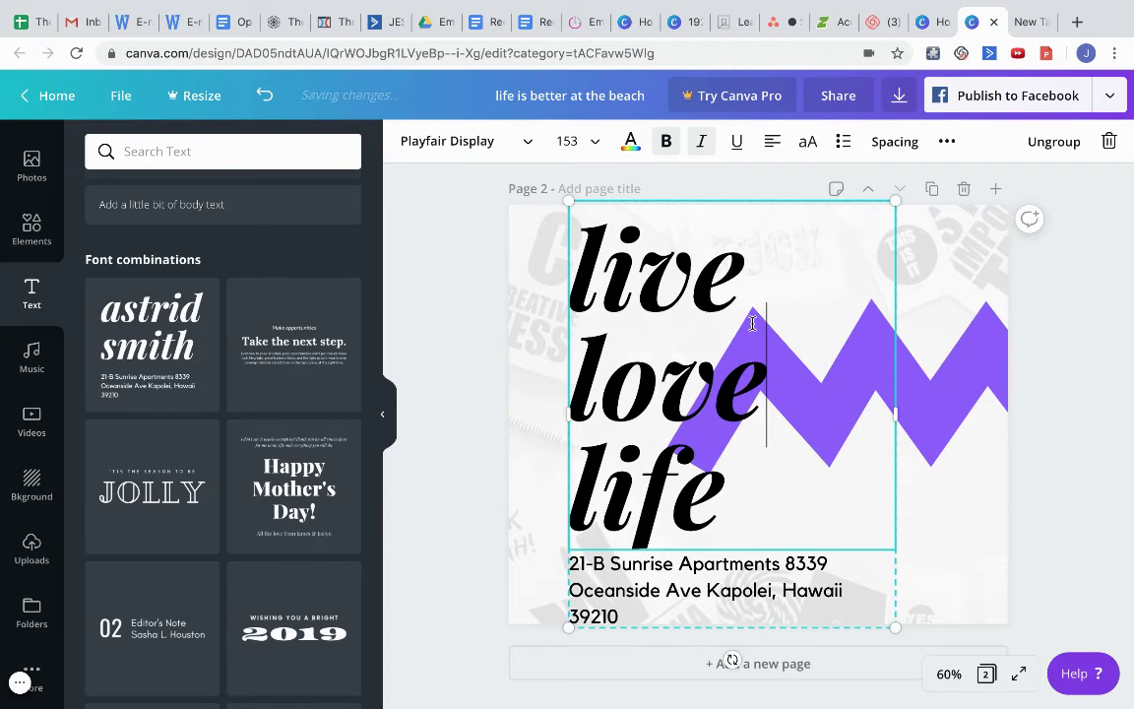
Replace the address text below the heading with "by the light workers".
left_click(727, 608)
left_click(727, 609)
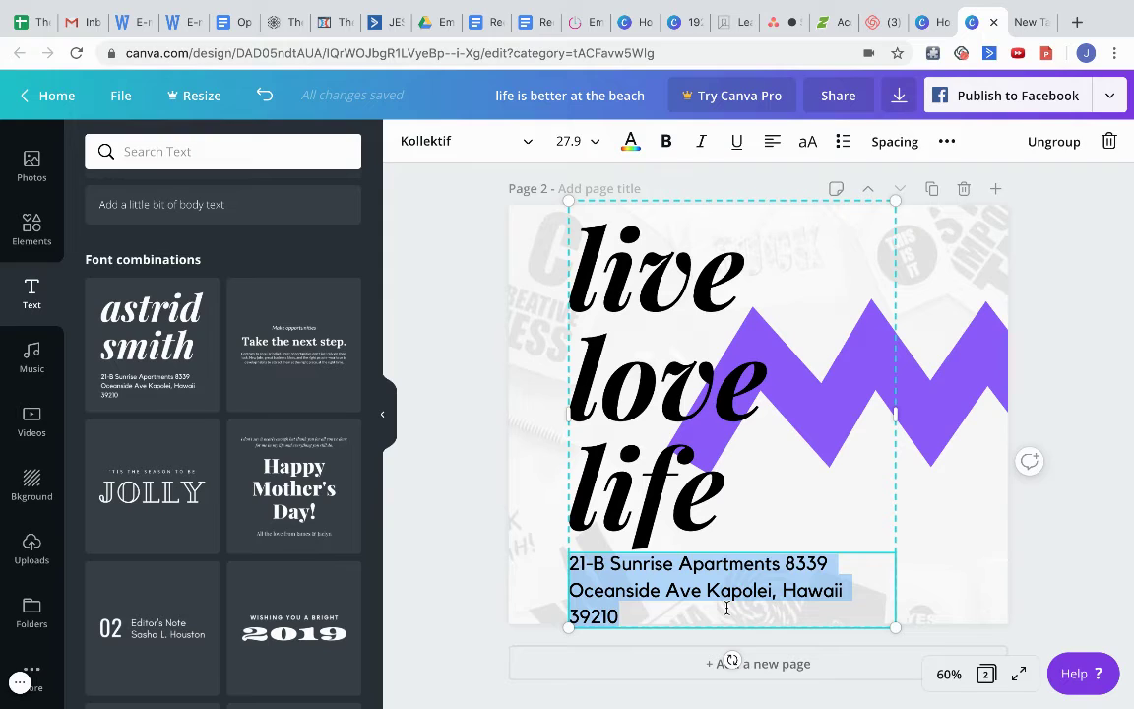
type("by the")
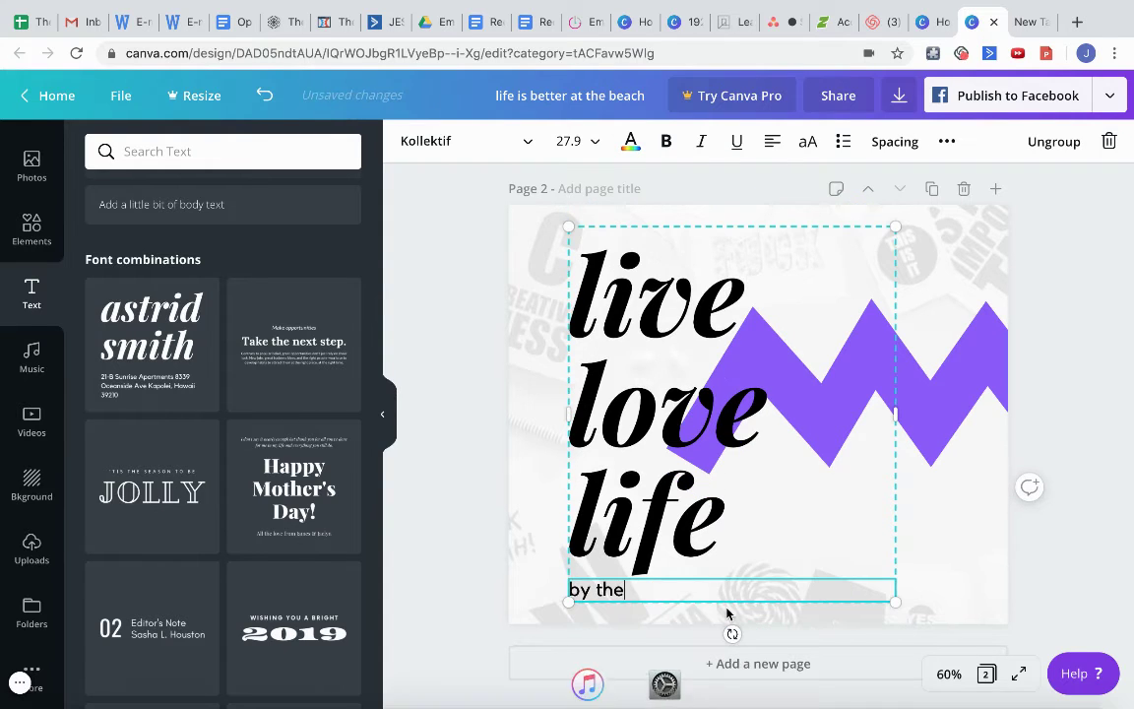
type(" light workers")
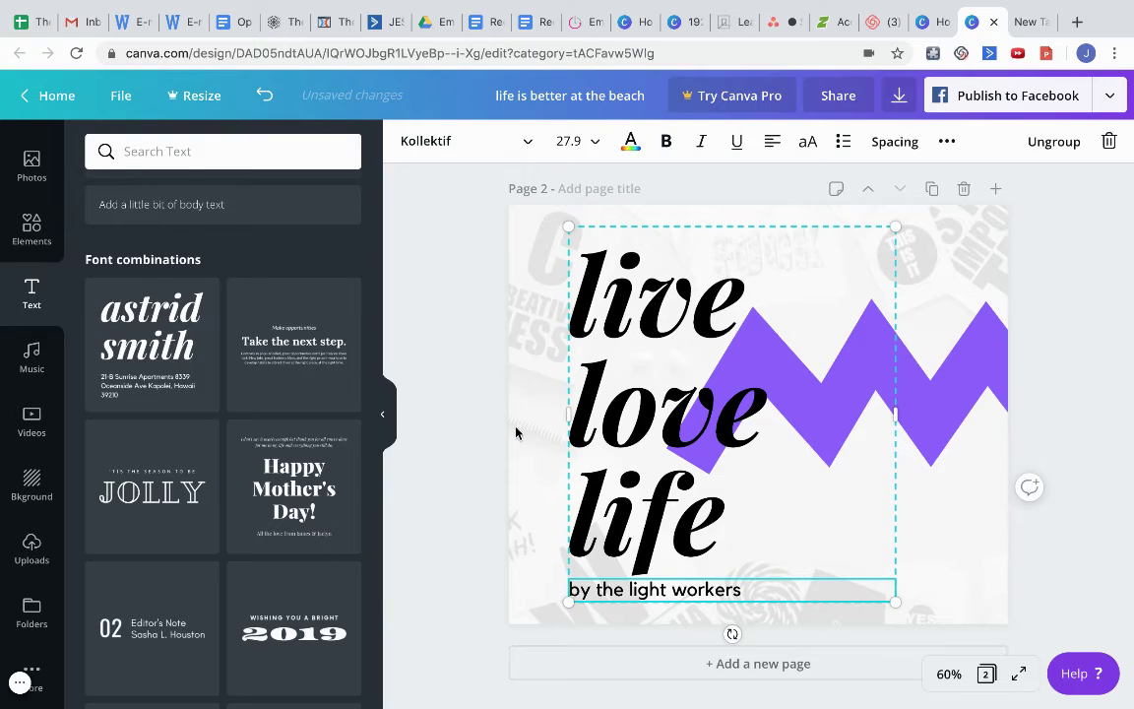
left_click(474, 414)
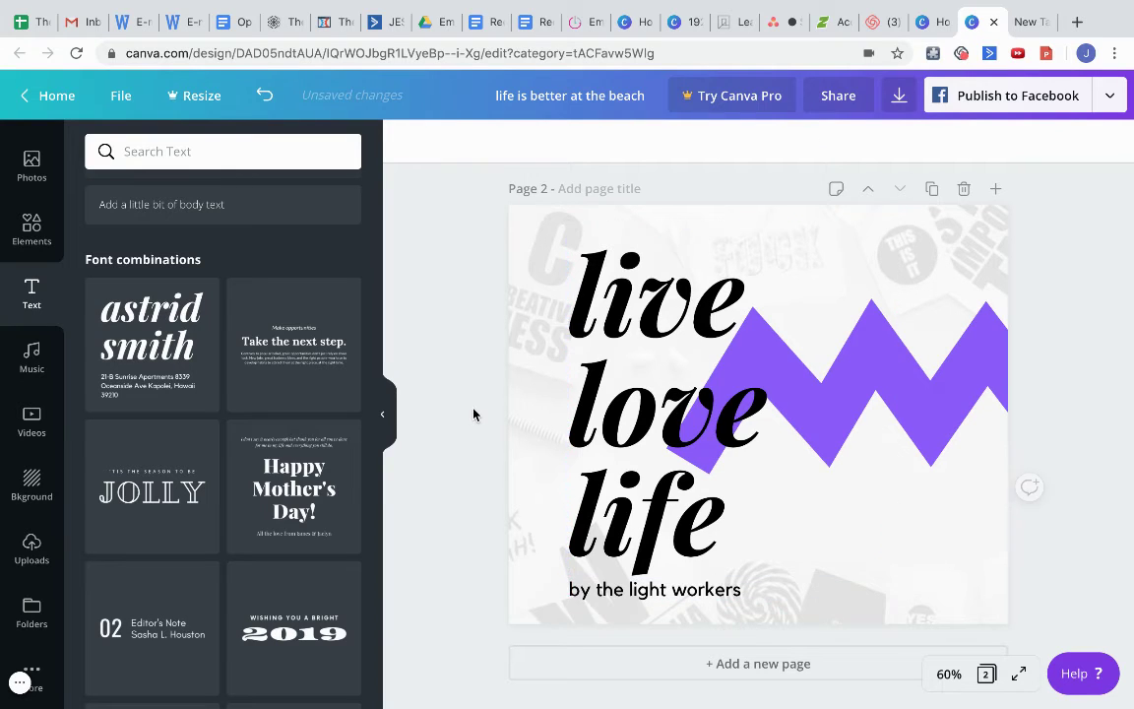
Recolour the zigzag shape yellow and shift the text group slightly to the left.
left_click(954, 421)
left_click(407, 140)
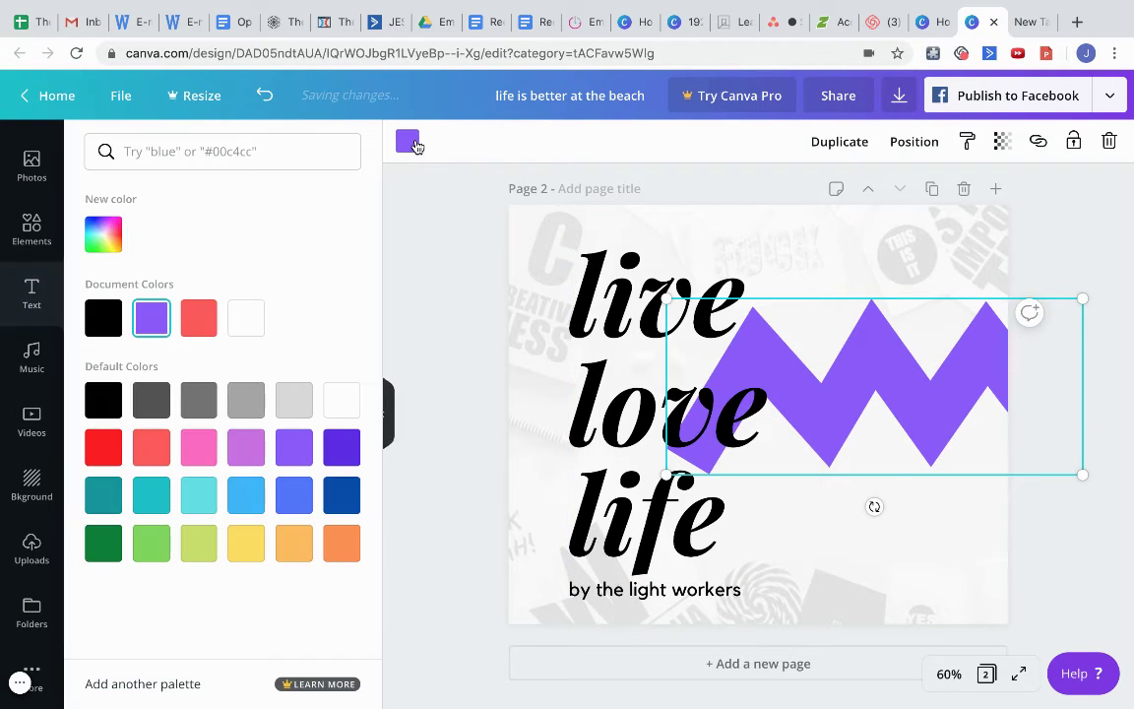
left_click(249, 543)
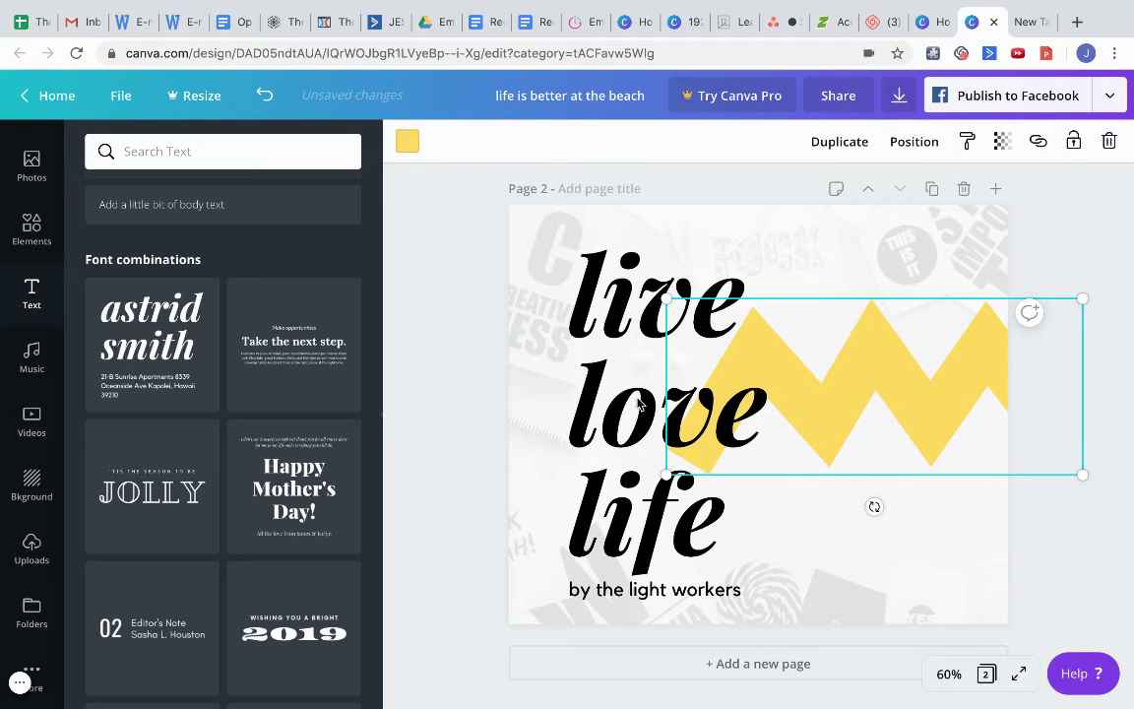
left_click_drag(622, 401, 591, 399)
Search the fonts for "pla" and set the "live love life" heading in Playlist Script.
triple_click(591, 399)
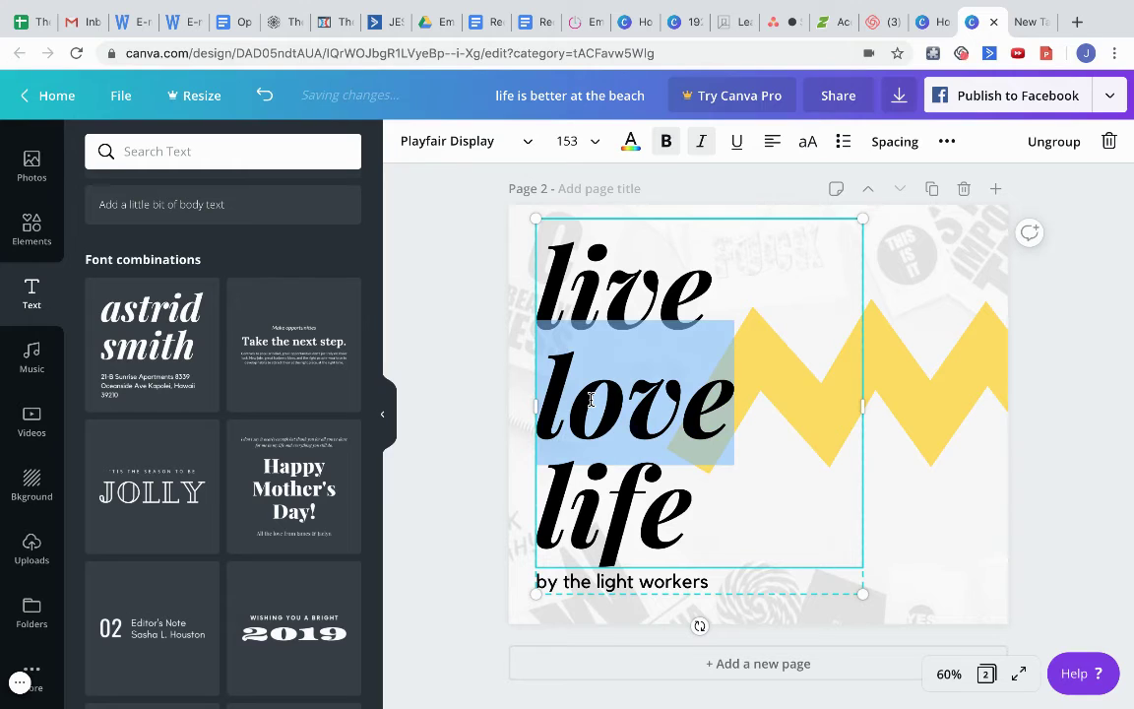
left_click(445, 145)
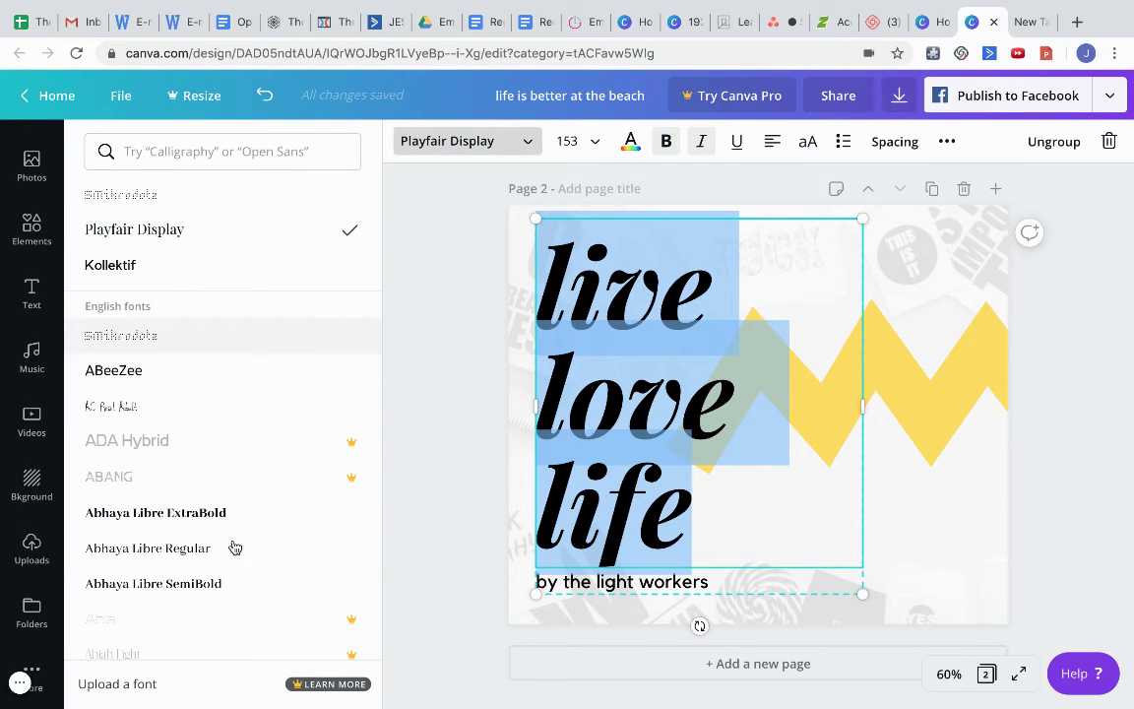
scroll(234, 544, "down", 5)
scroll(234, 547, "down", 2)
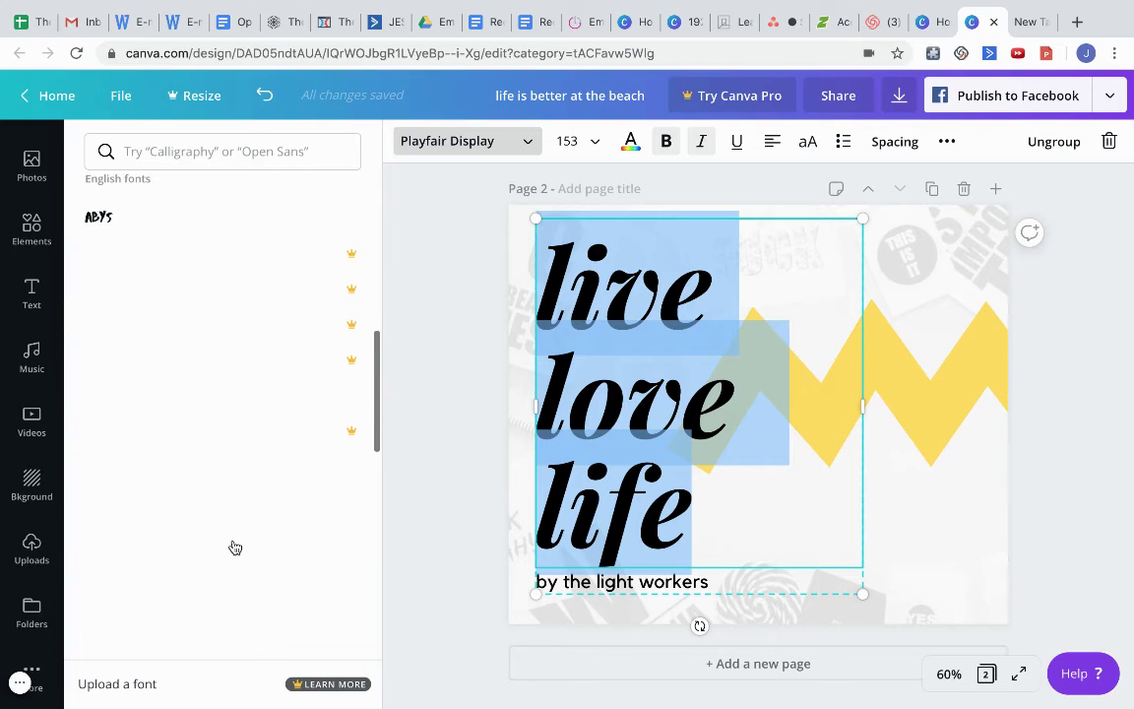
left_click(197, 158)
type("pla")
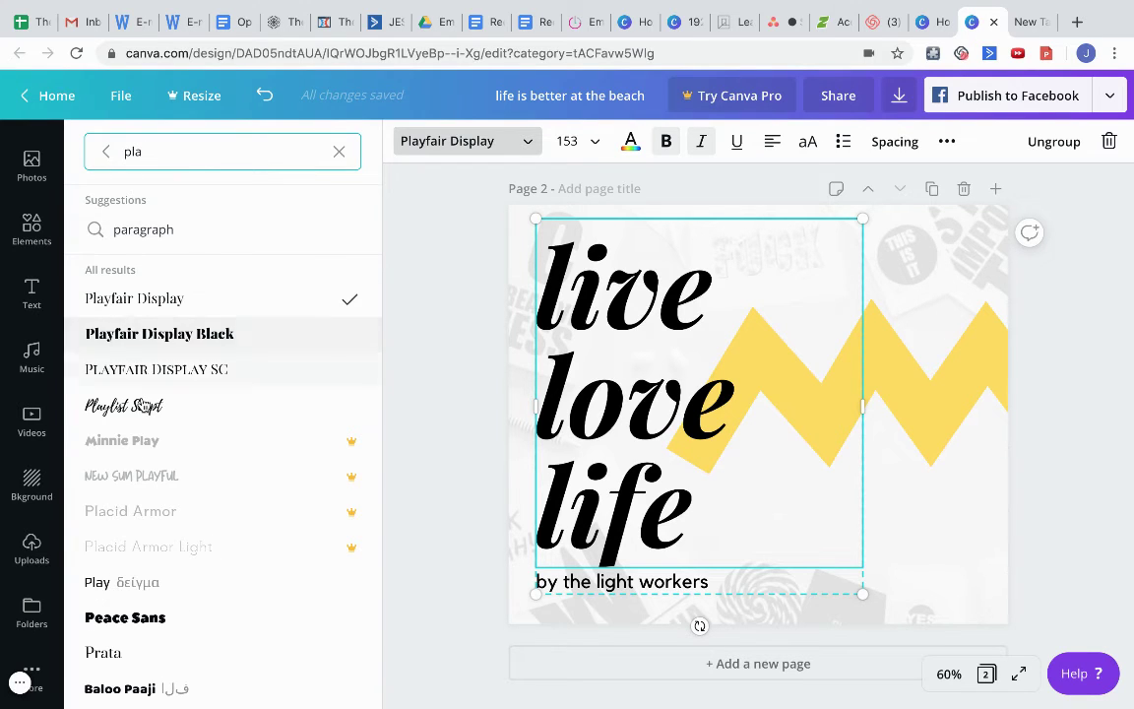
left_click(144, 407)
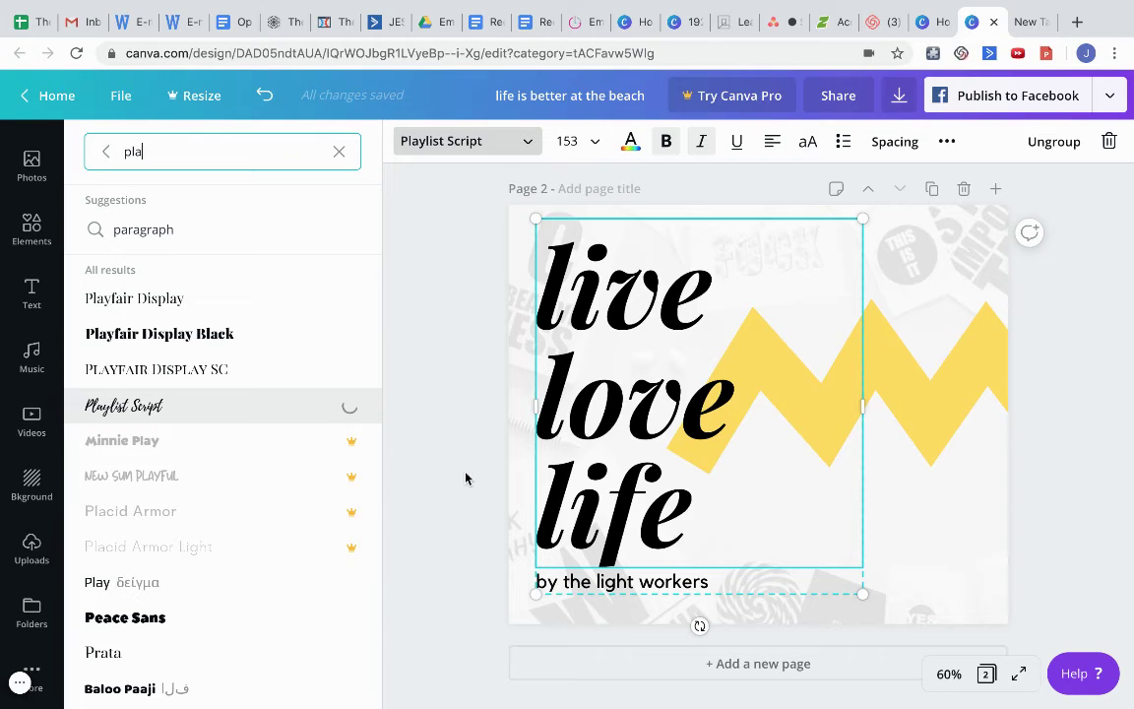
left_click(724, 444)
key("Return")
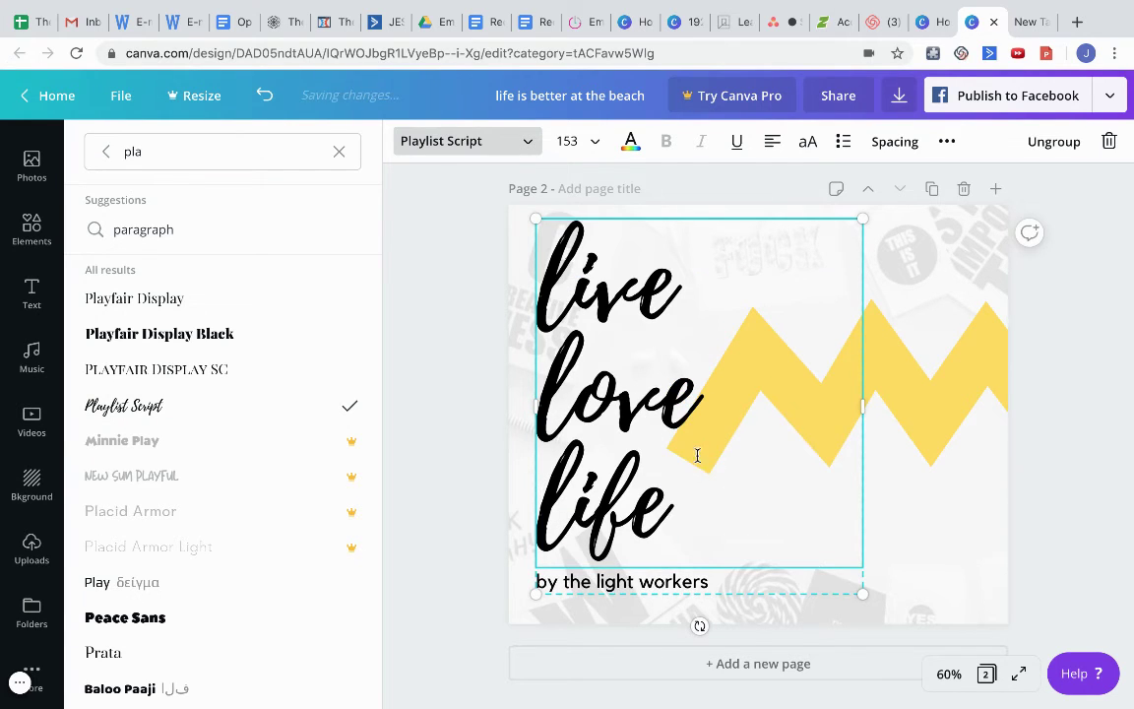
Reduce the line height of the whole "live love life" heading to 0.86.
key("ctrl+a")
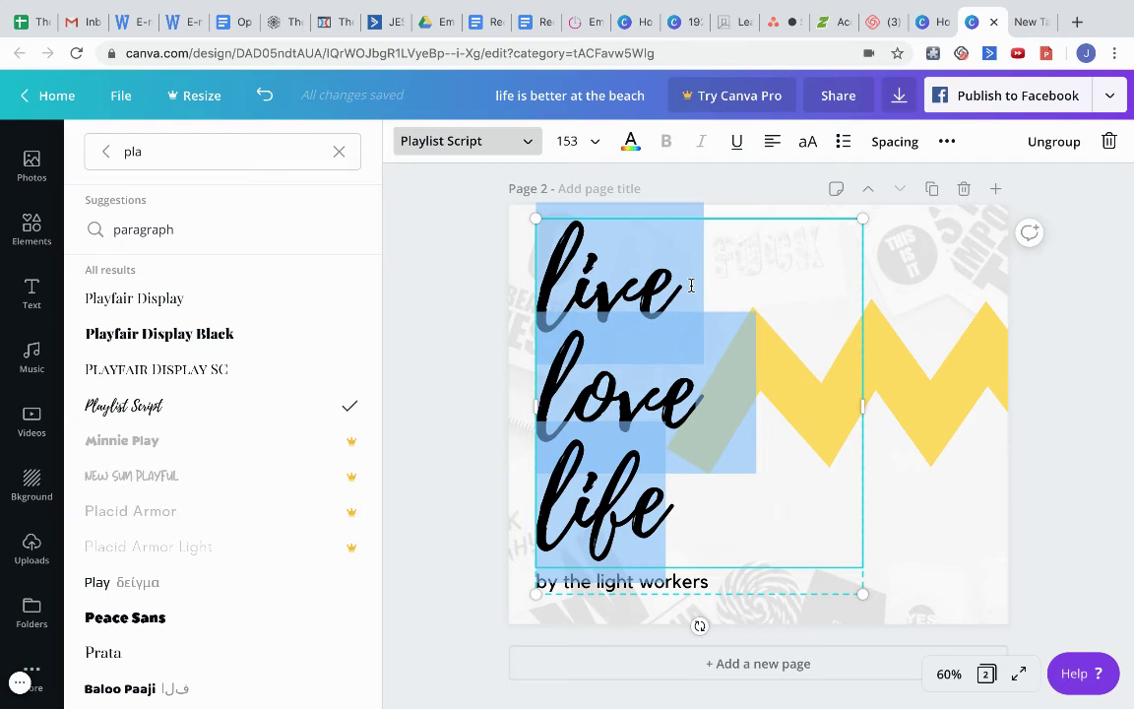
left_click(576, 141)
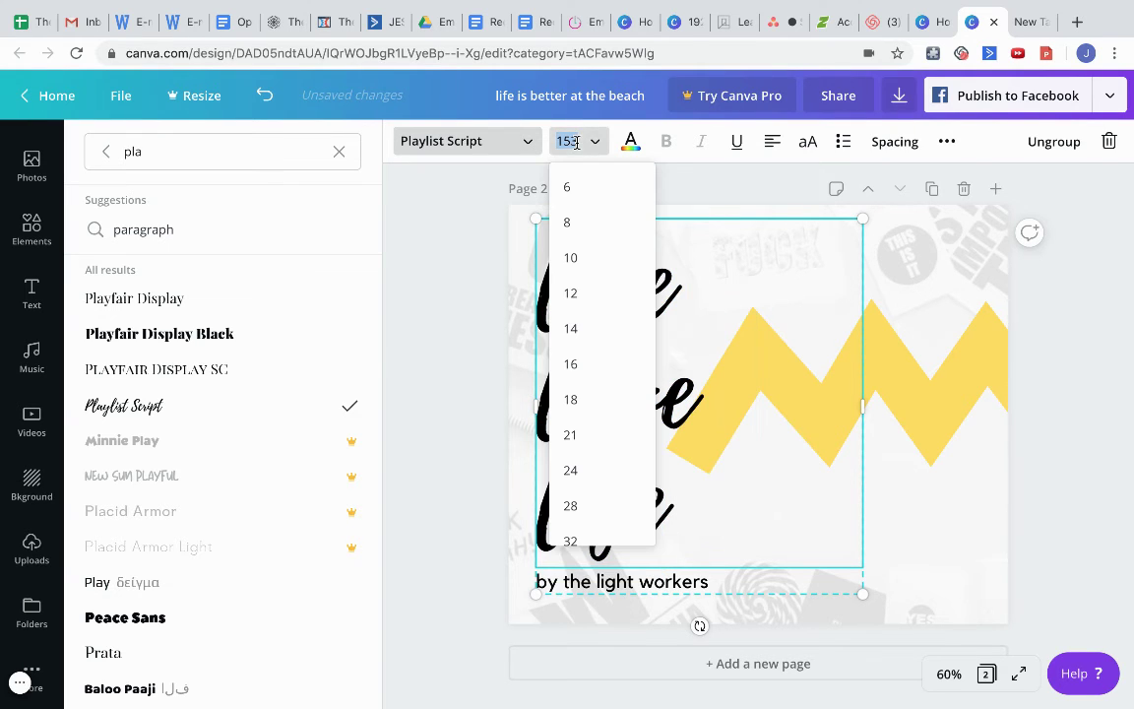
left_click(594, 146)
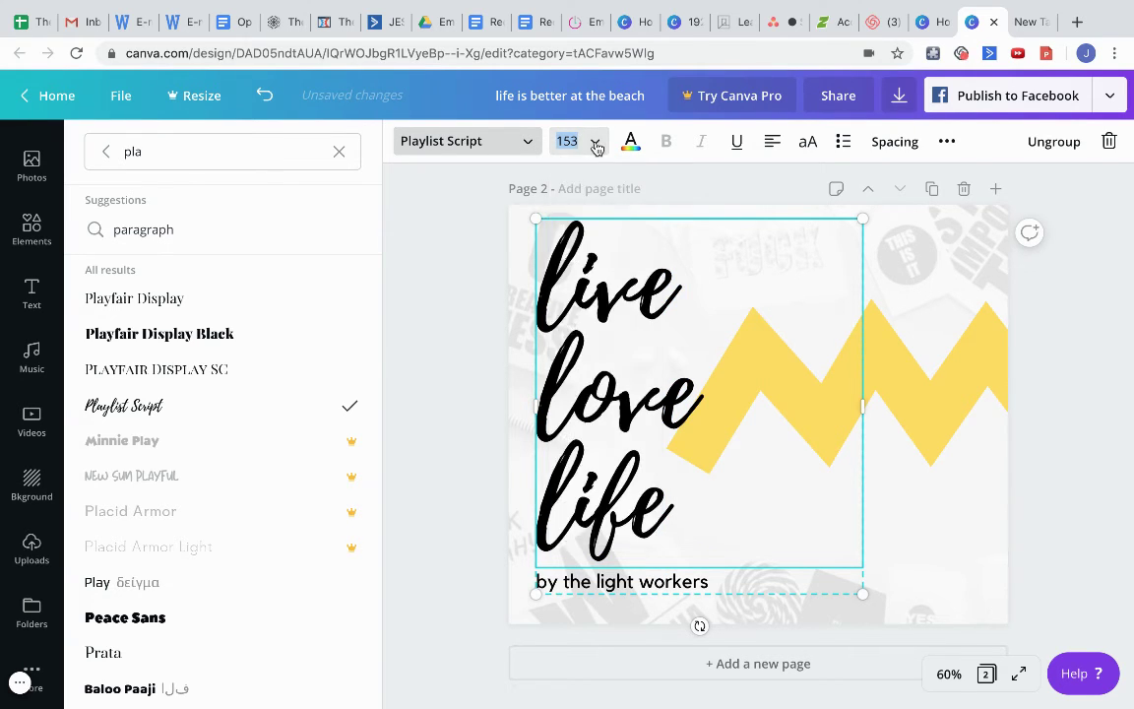
left_click(891, 153)
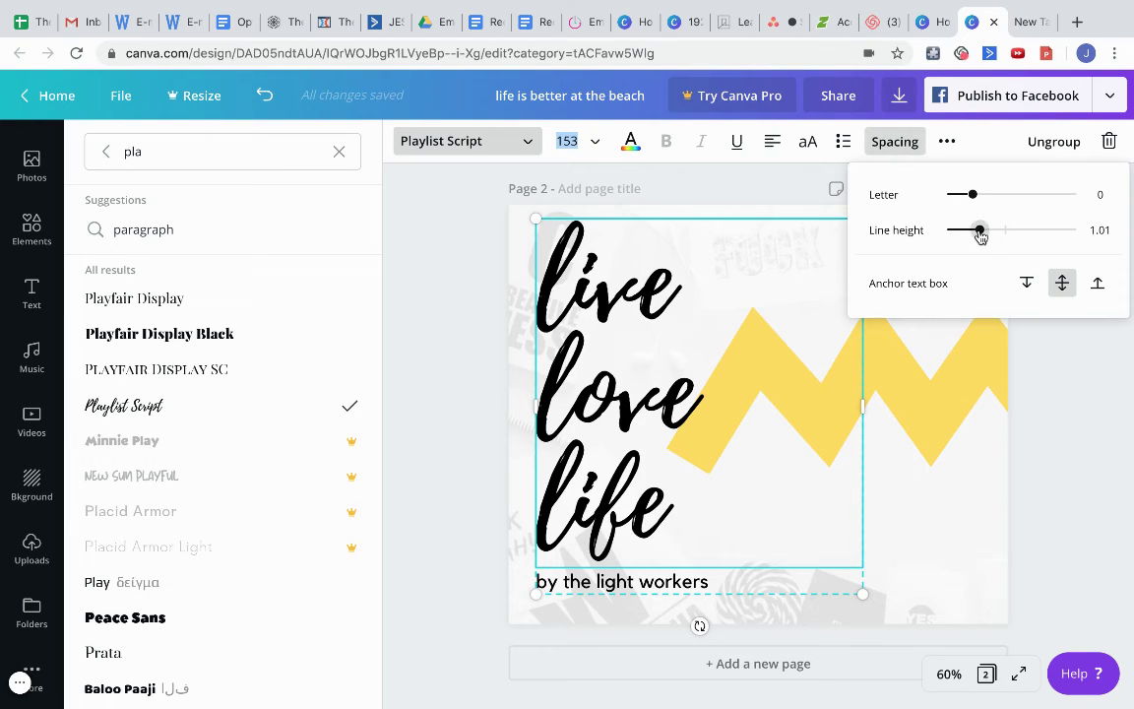
left_click_drag(980, 237, 971, 234)
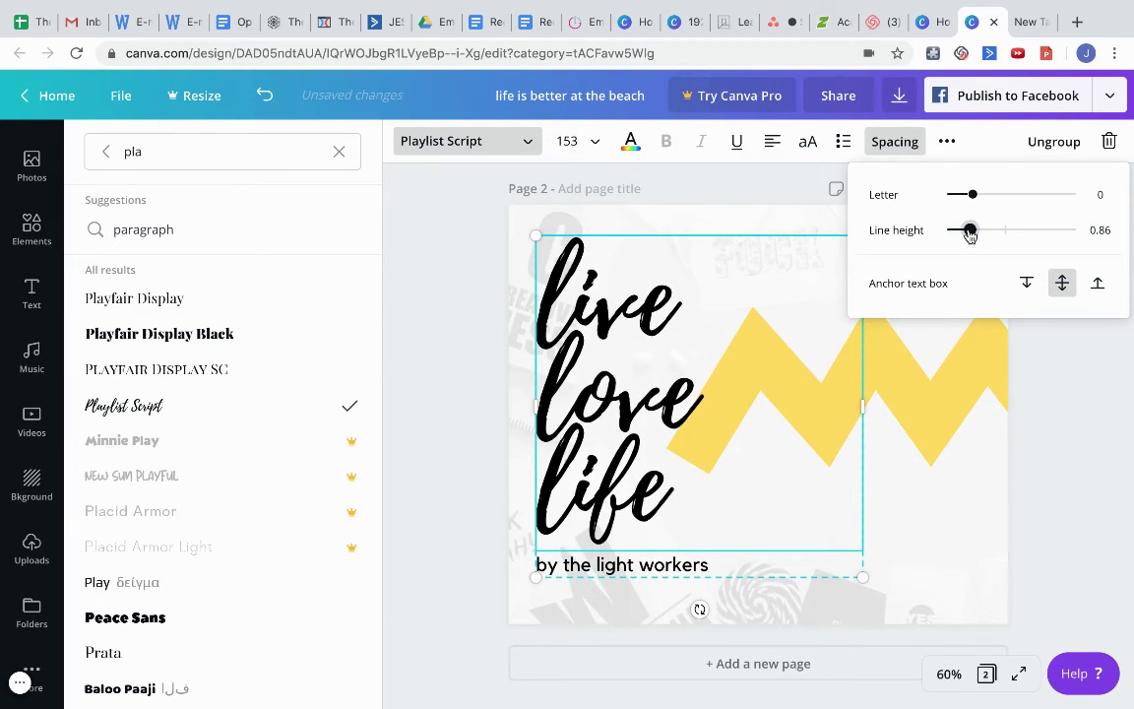
left_click(461, 568)
left_click(461, 567)
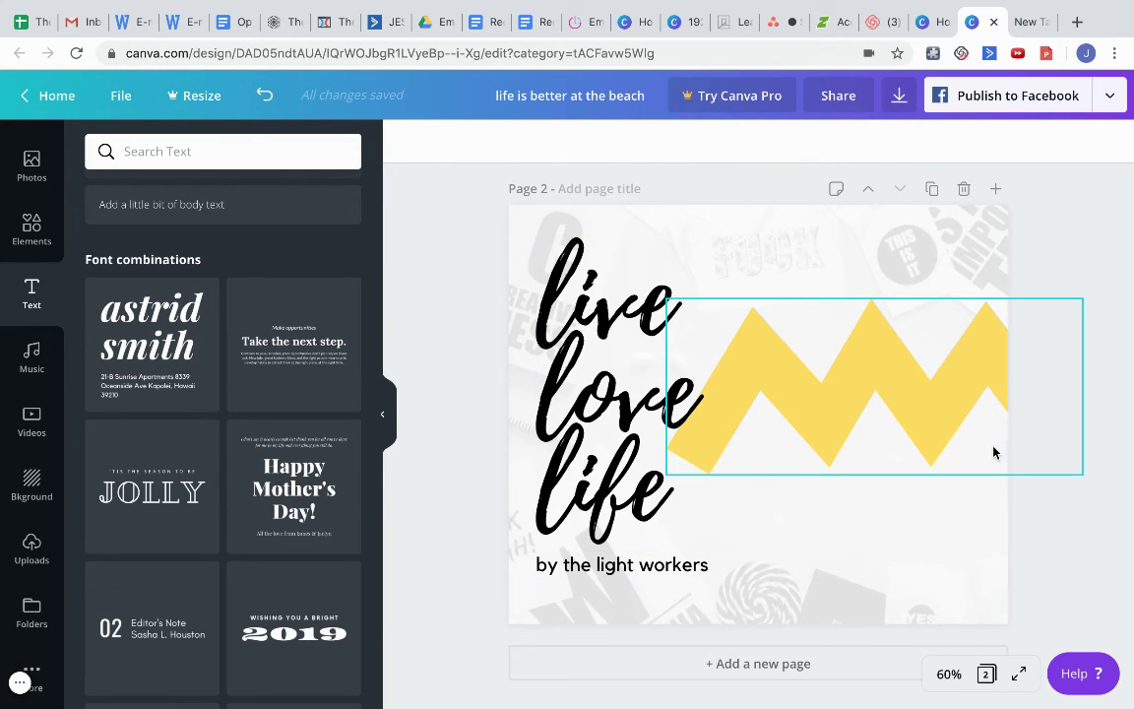
Open the download options for the design and look through the available file types.
left_click(897, 97)
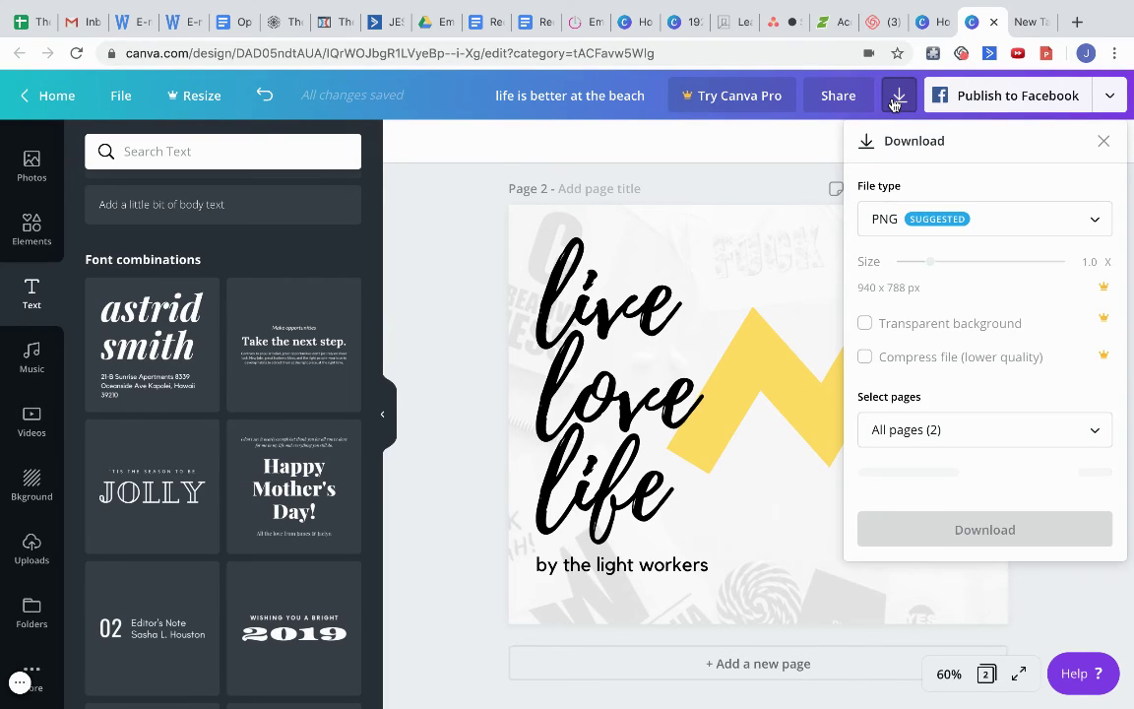
left_click(950, 225)
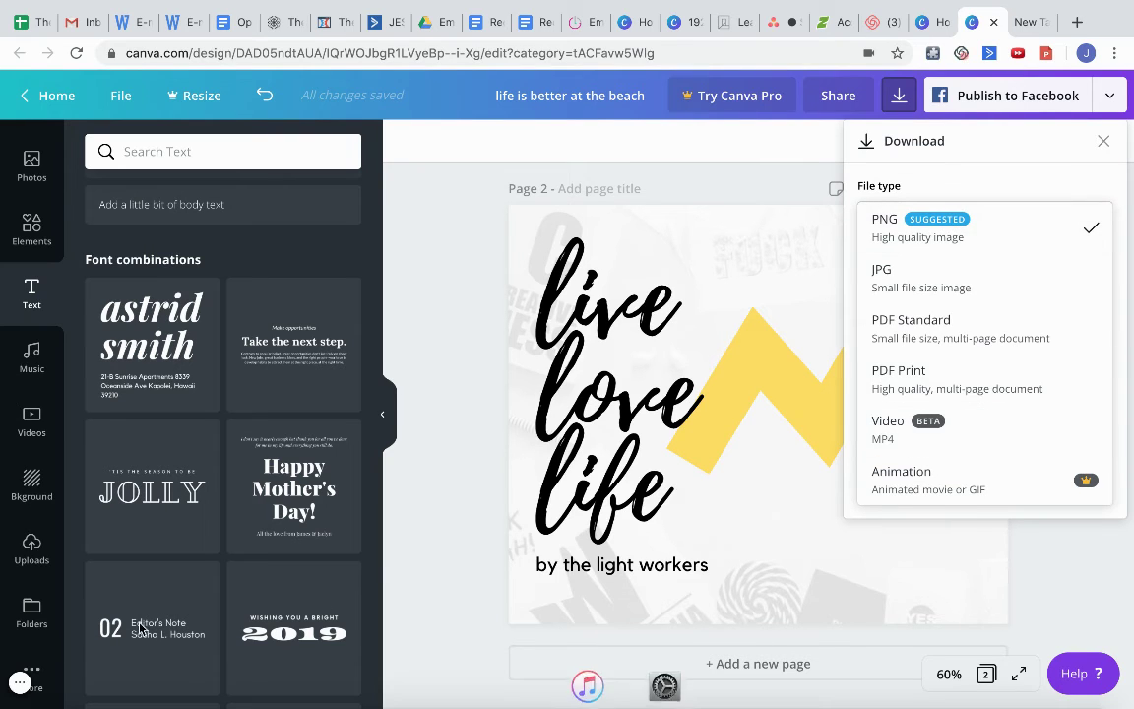
left_click(20, 682)
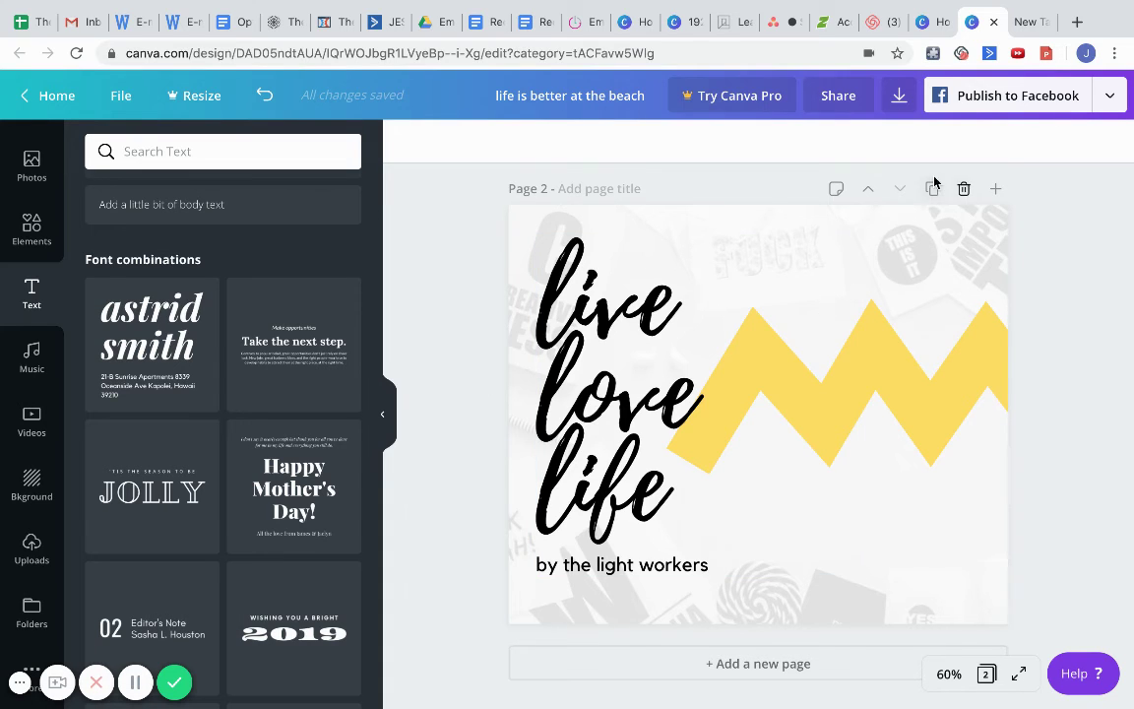
Download only page 2 of the design as a PNG and dismiss the Canva Pro trial offer.
left_click(901, 99)
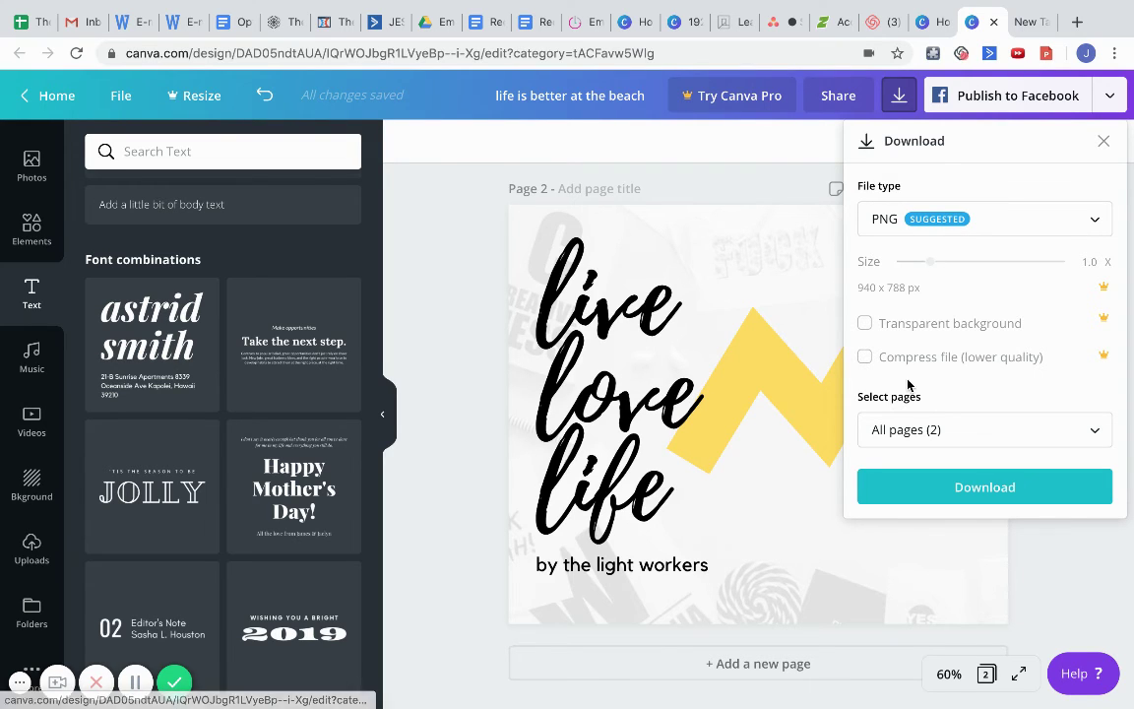
left_click(955, 435)
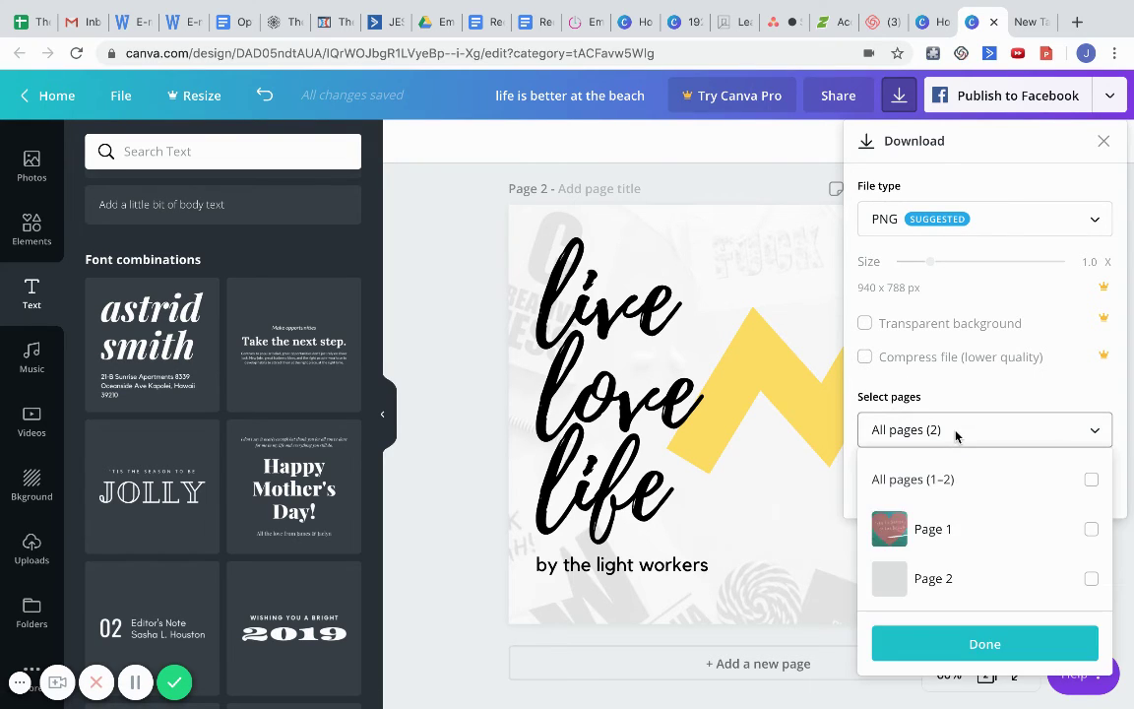
left_click(942, 543)
left_click(943, 543)
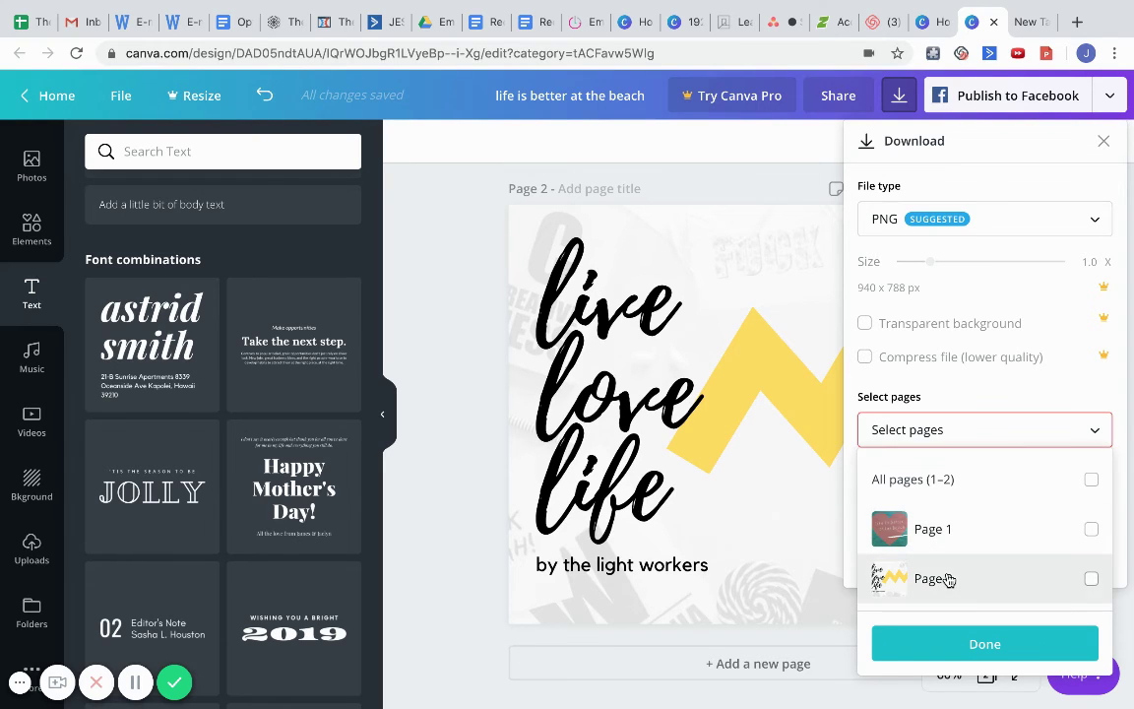
left_click(940, 579)
left_click(1018, 644)
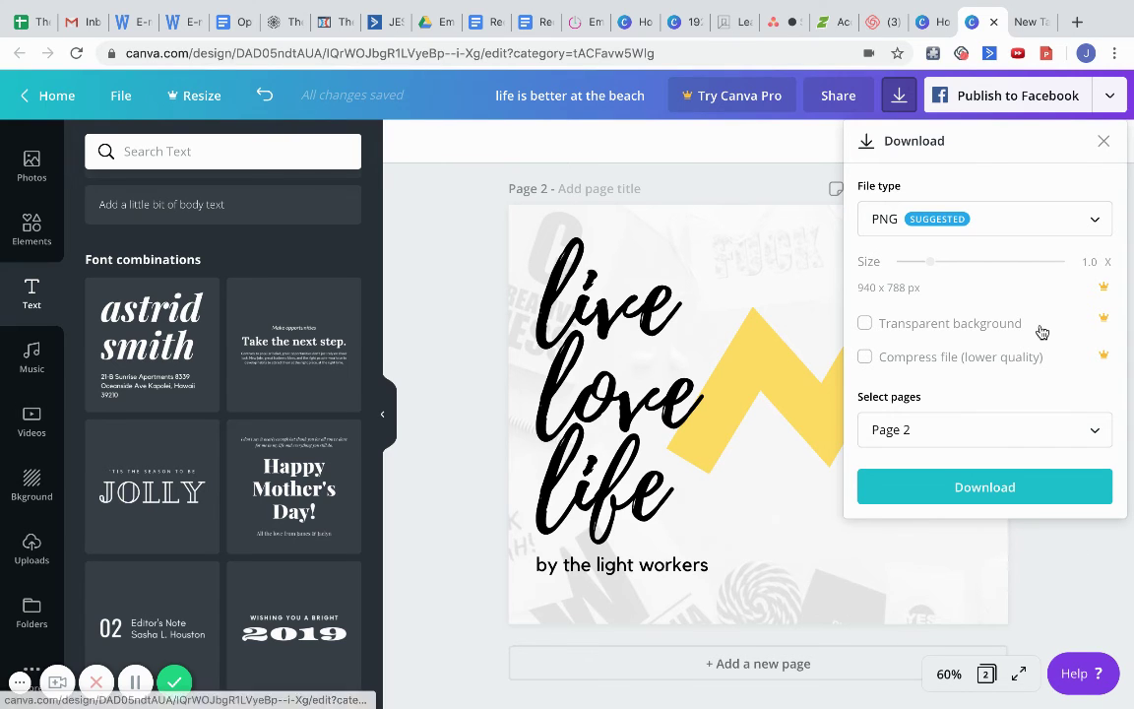
left_click(964, 488)
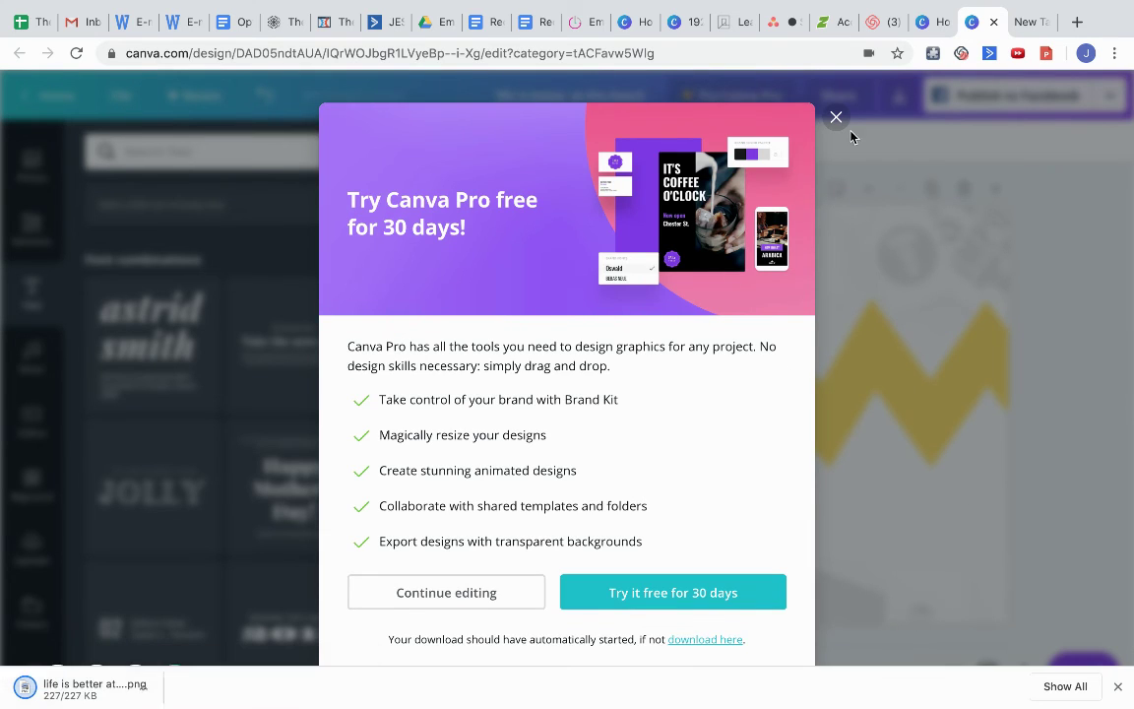
left_click(835, 100)
left_click(836, 108)
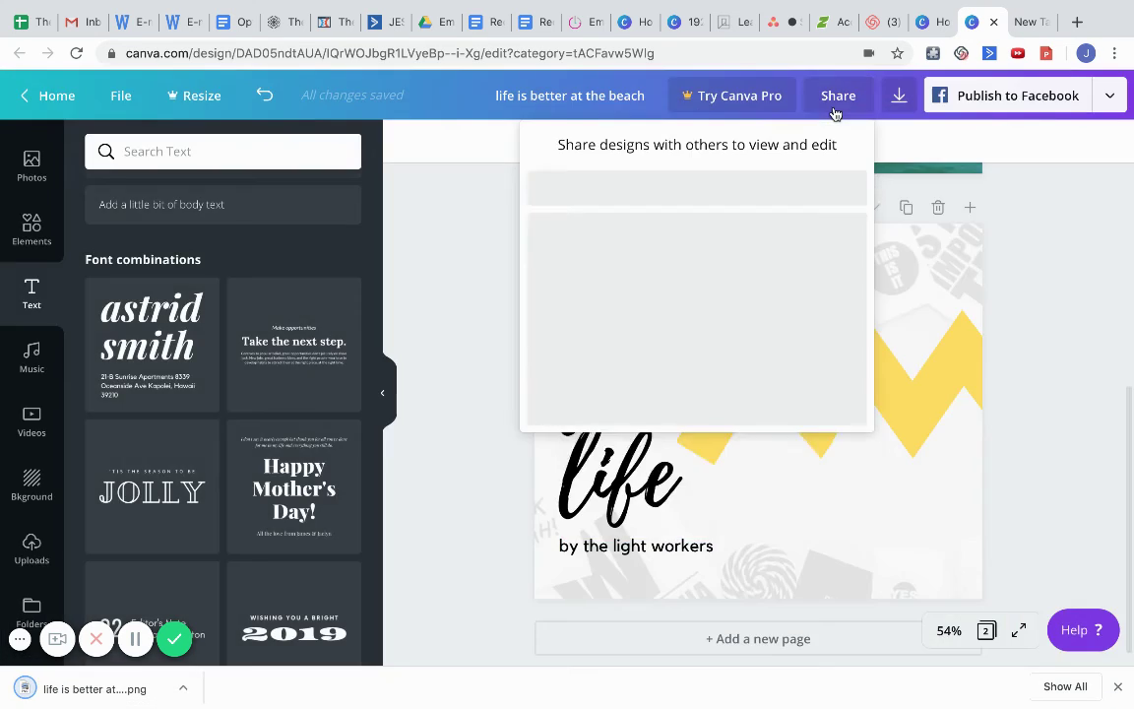
left_click(455, 459)
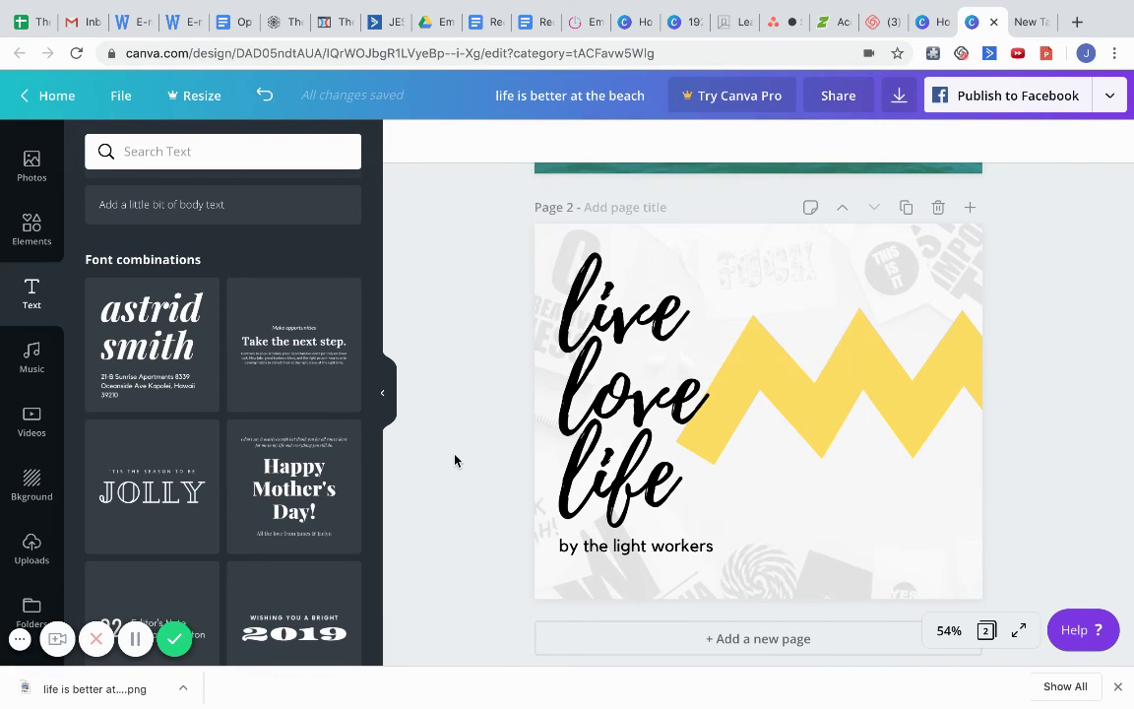
Open the downloaded PNG in Preview to check the exported page, and return to the Canva design in Chrome.
left_click(76, 689)
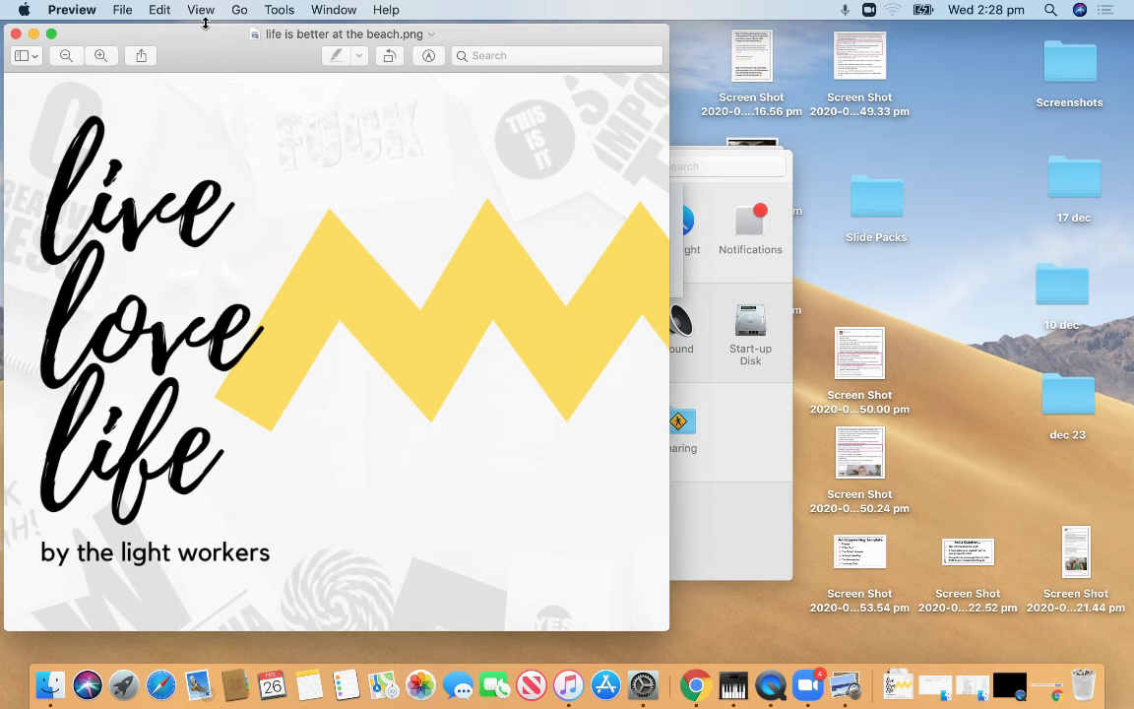
left_click_drag(219, 57, 484, 56)
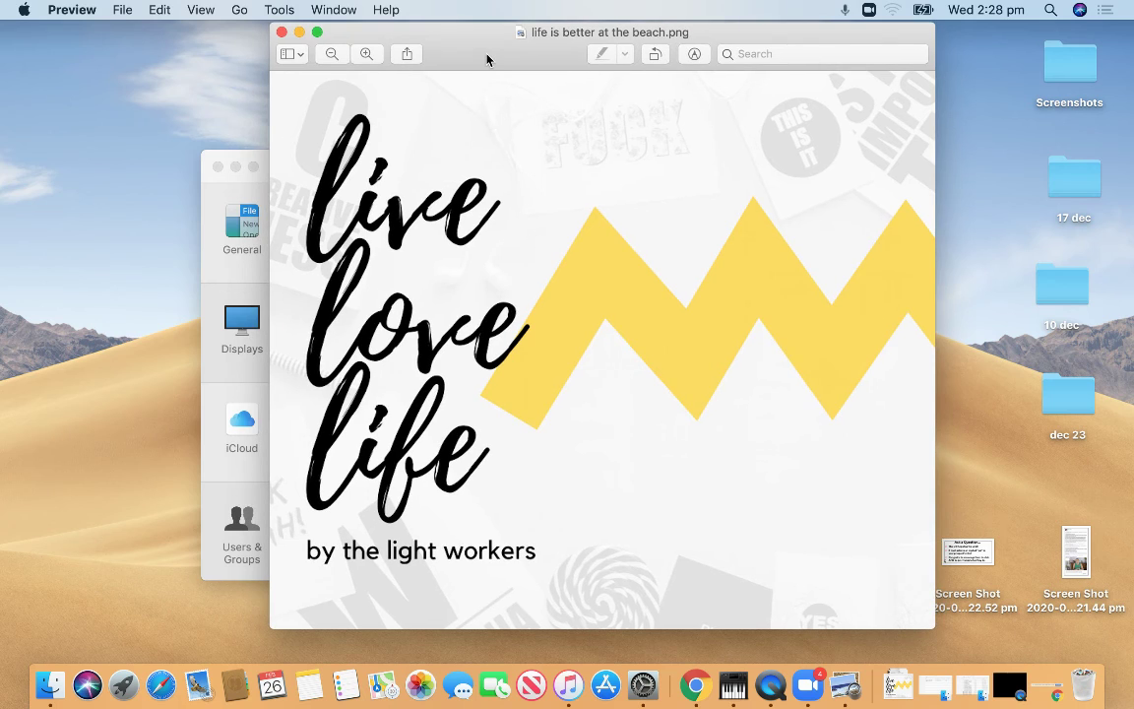
key("ctrl+Right")
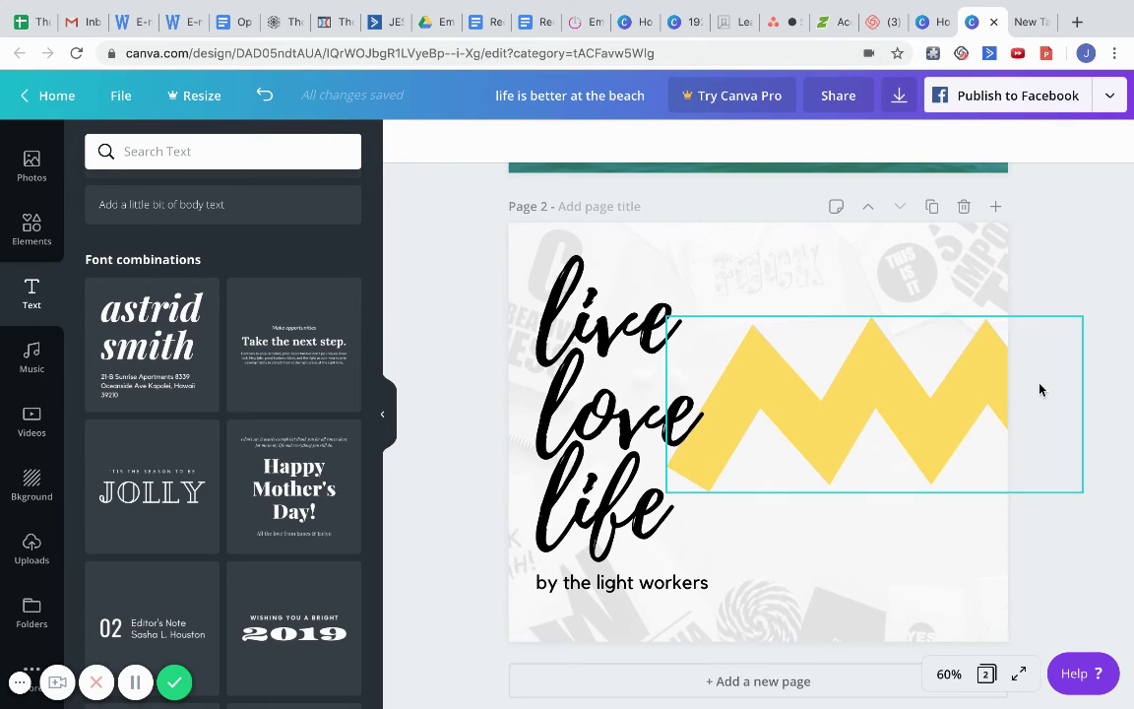
Rename the design from the beach title to "Live love life".
double_click(591, 95)
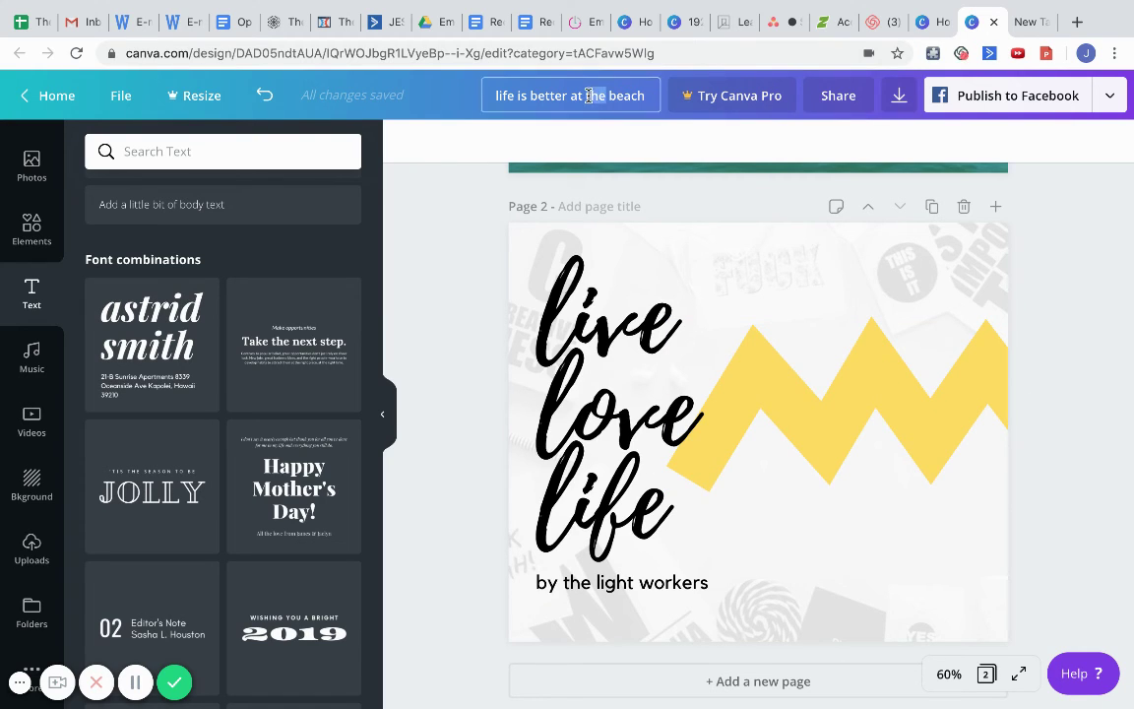
left_click(649, 96)
left_click_drag(649, 96, 451, 96)
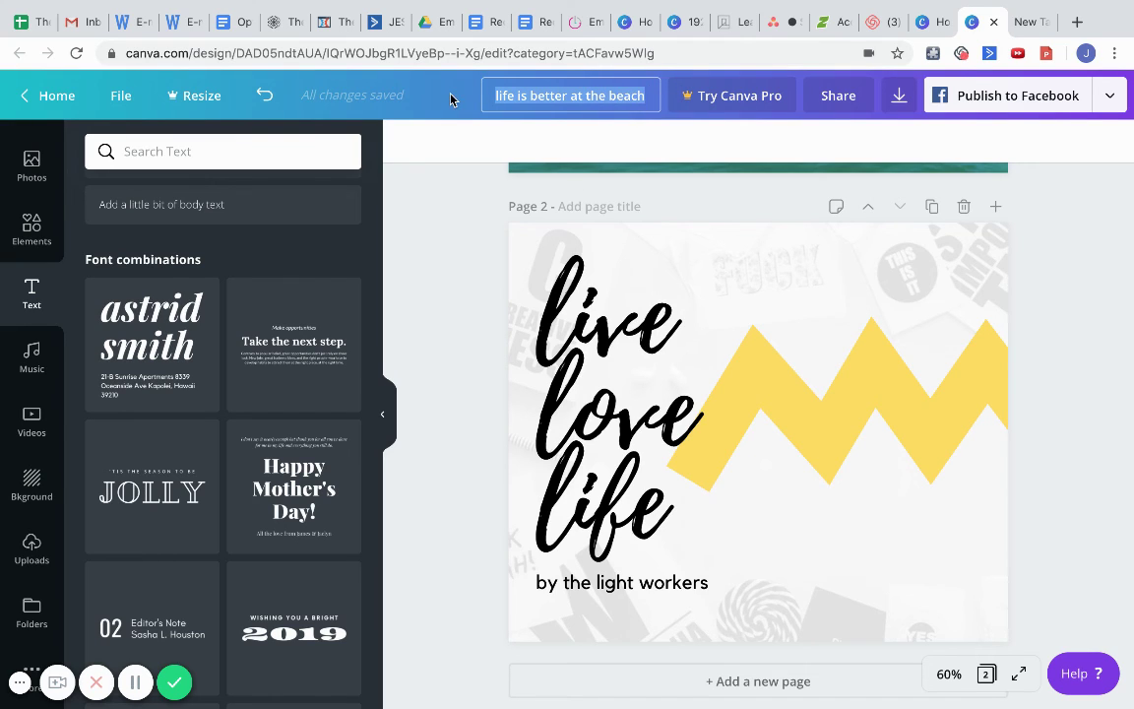
type("Liv")
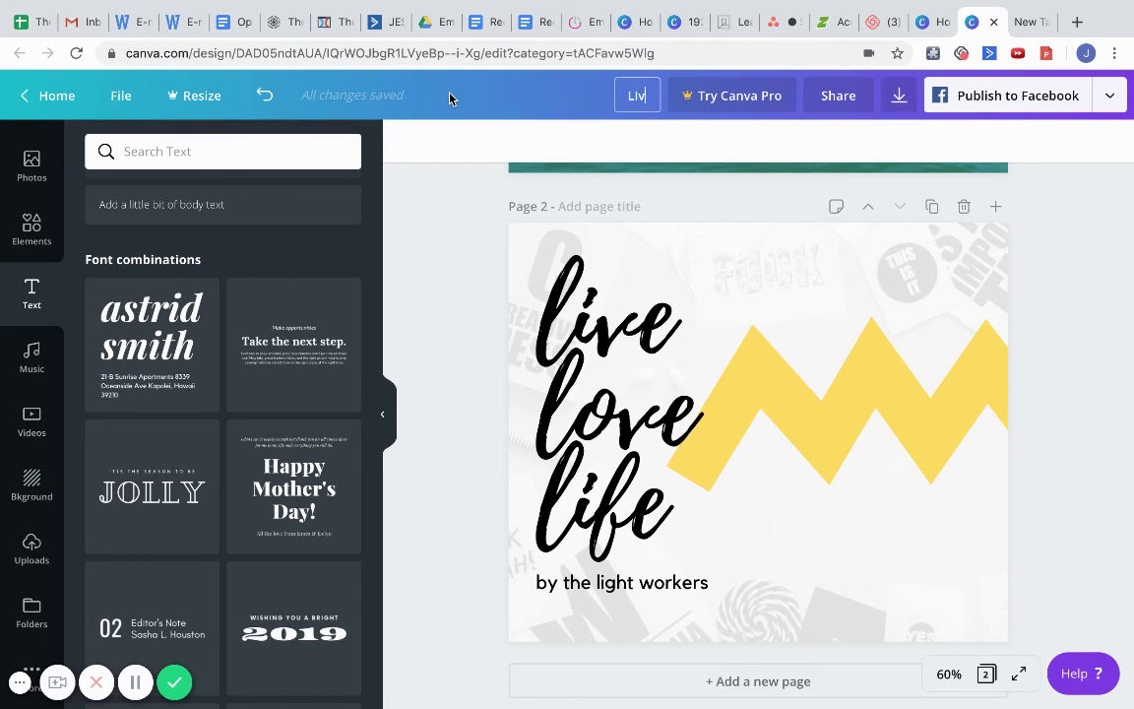
type("e love life")
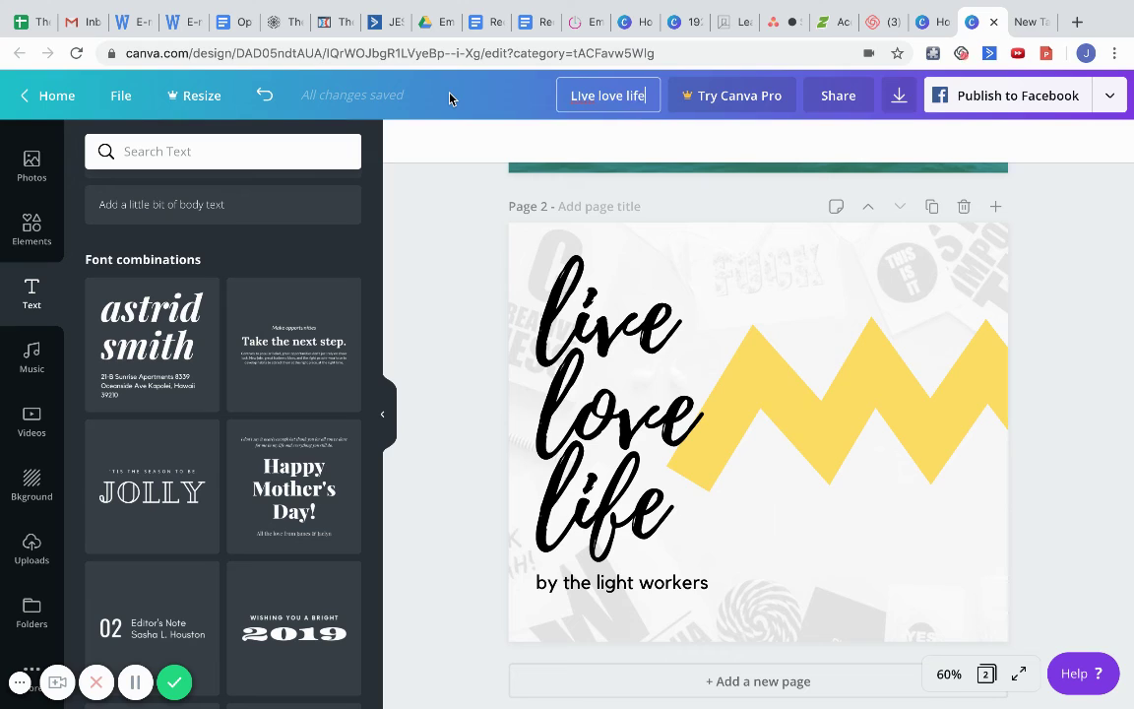
left_click(586, 99)
key("BackSpace")
key("BackSpace")
type("Li")
left_click(441, 267)
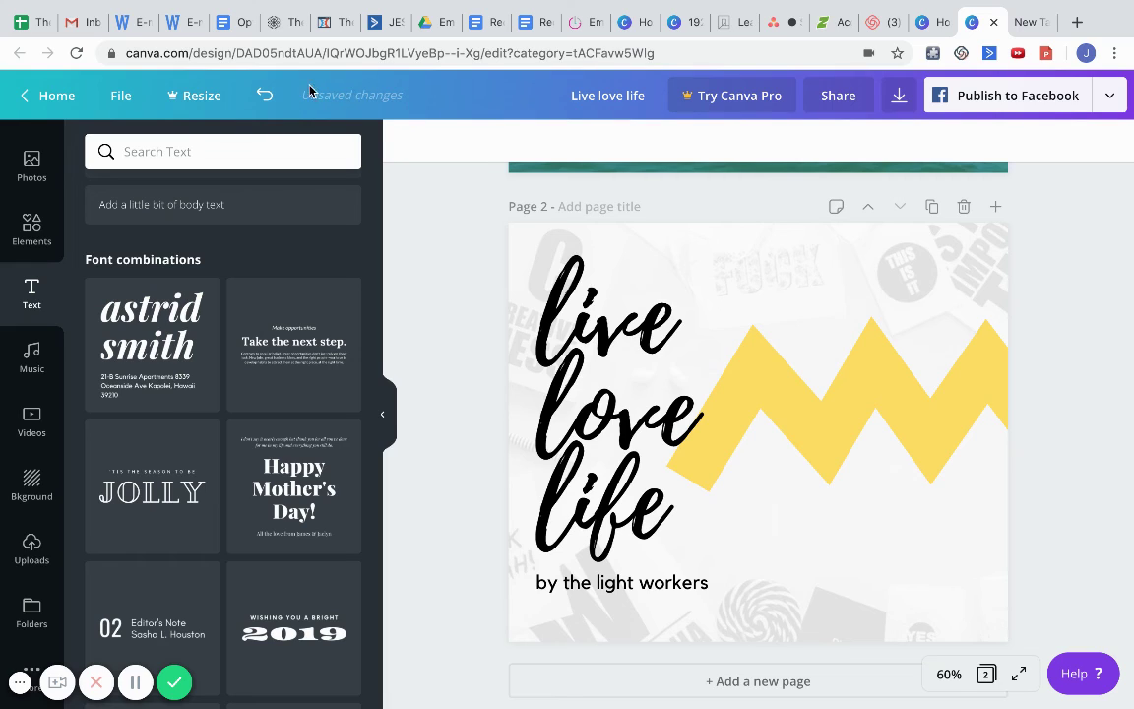